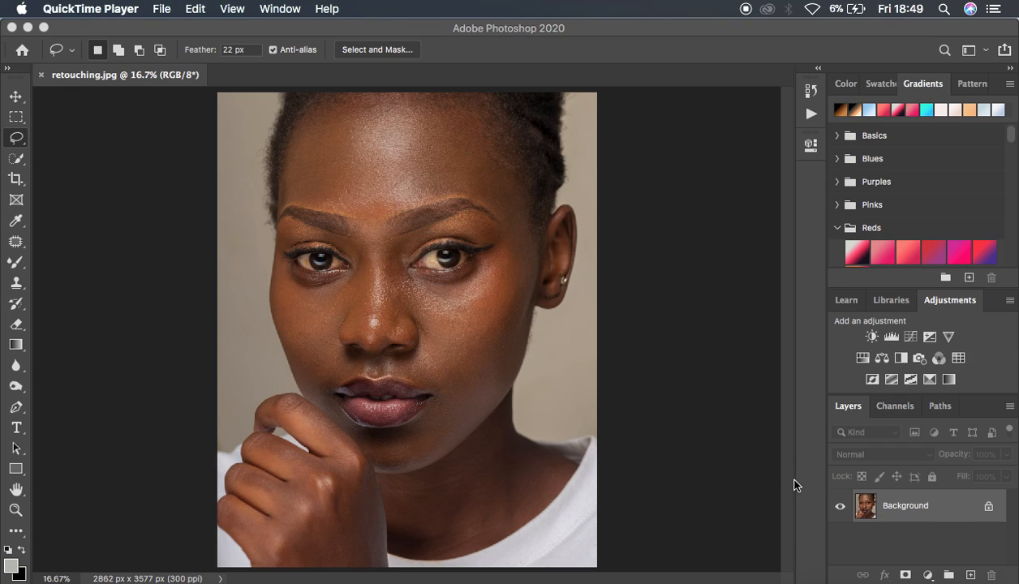
Duplicate the Background layer twice so that two copies sit above it
{"action": "left_click", "coordinate": [929, 509]}
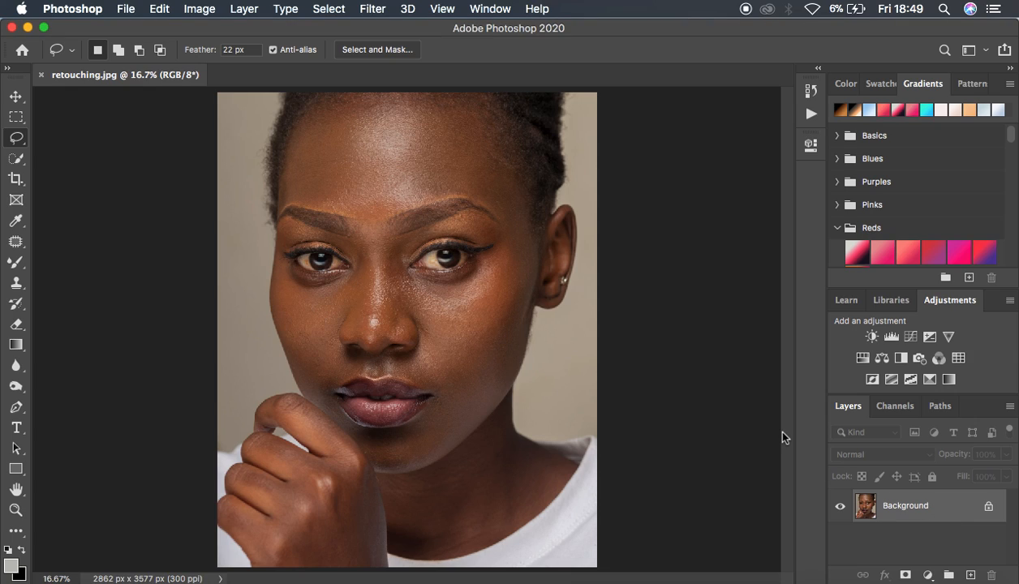
{"action": "key", "text": "super+j"}
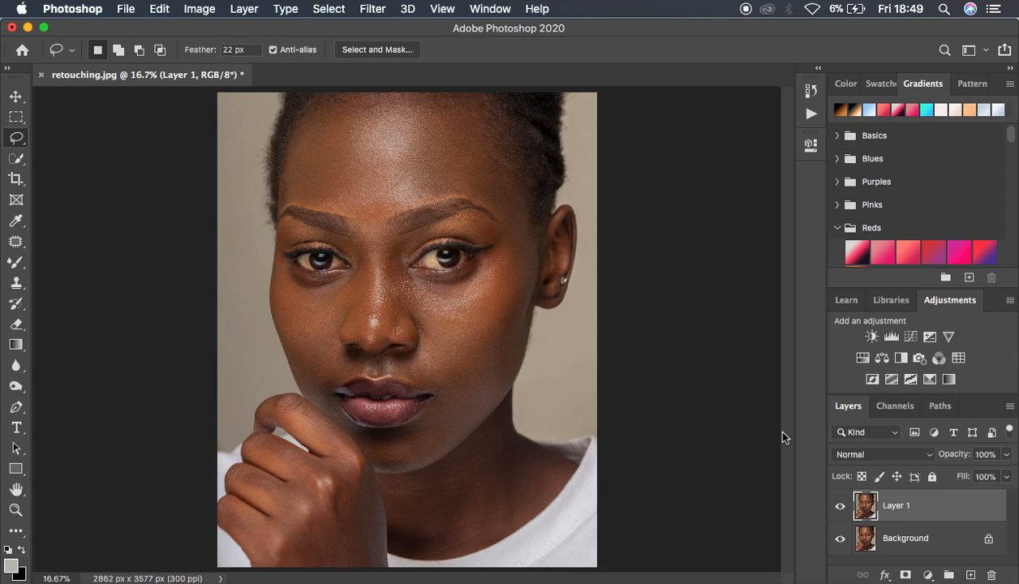
{"action": "key", "text": "super+j"}
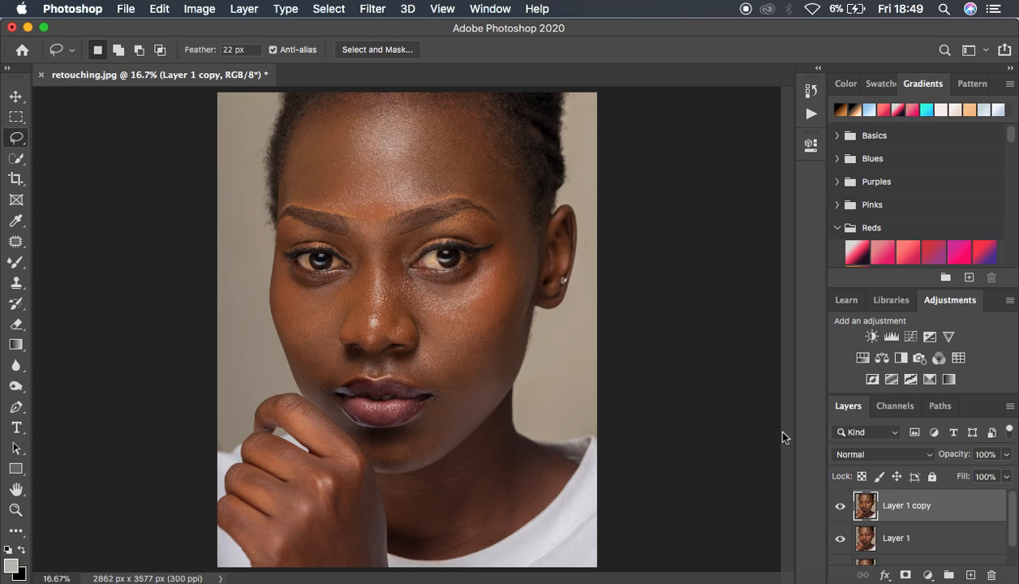
Rename the lower of the two duplicate layers as low
{"action": "left_click", "coordinate": [892, 538]}
{"action": "double_click", "coordinate": [892, 538]}
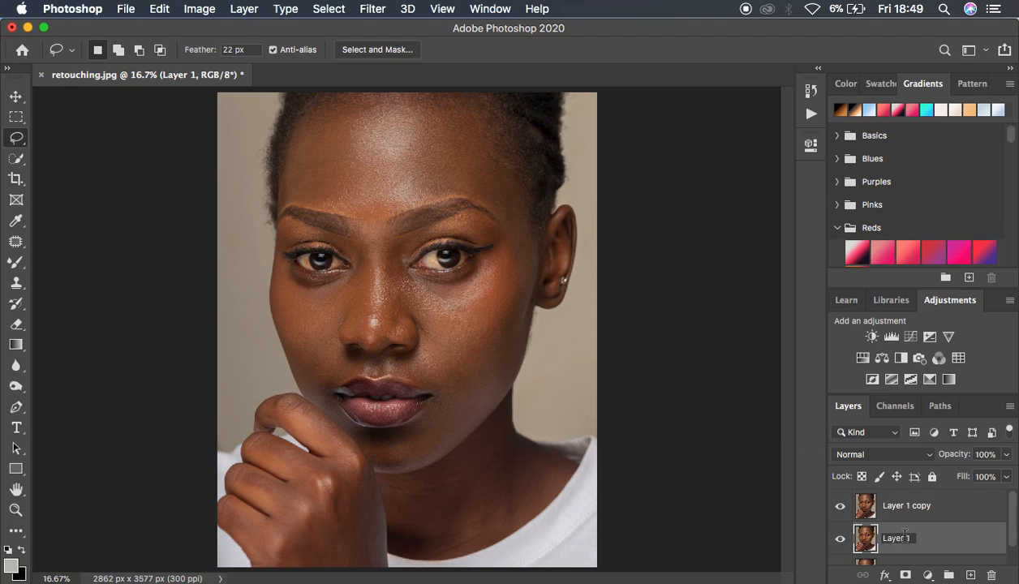
{"action": "double_click", "coordinate": [915, 539]}
{"action": "type", "text": "low"}
{"action": "key", "text": "Return"}
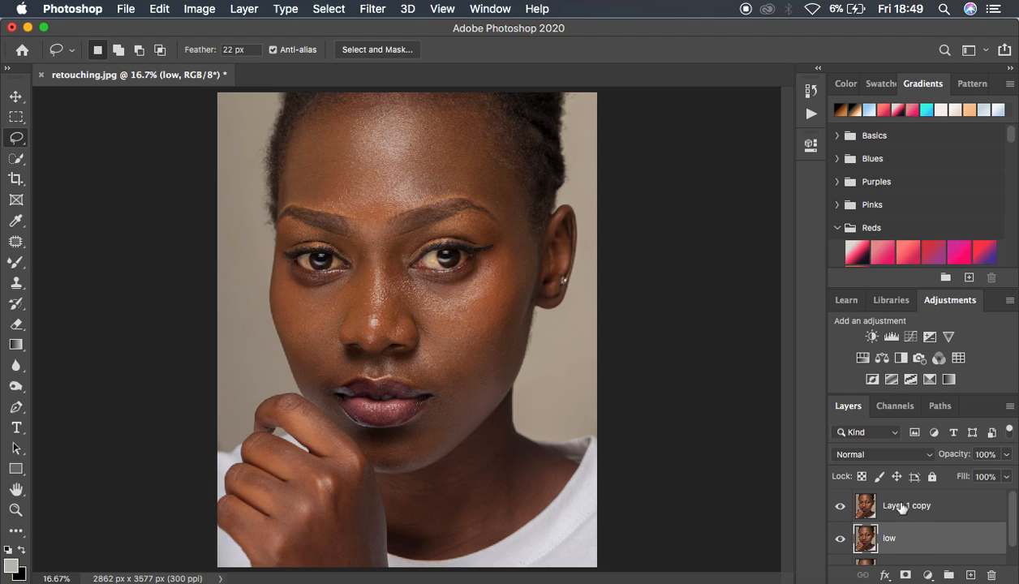
Rename the topmost duplicate layer as high
{"action": "double_click", "coordinate": [900, 506]}
{"action": "type", "text": "high"}
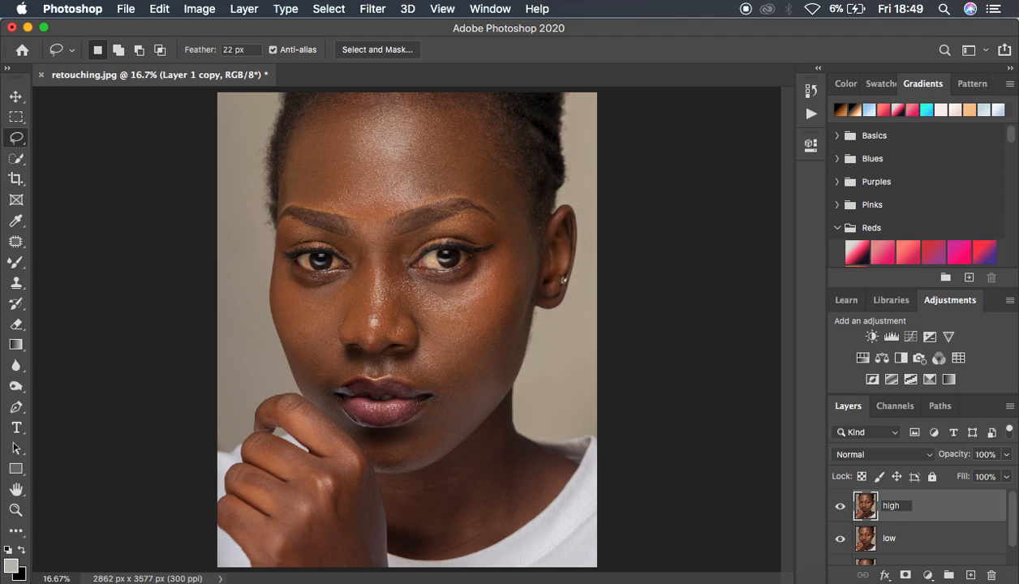
{"action": "key", "text": "Return"}
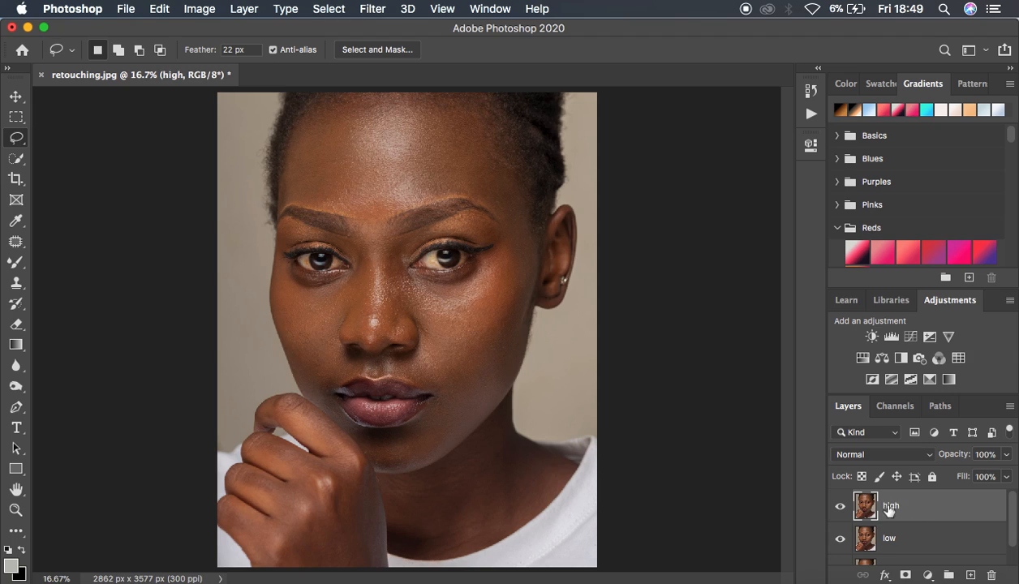
Hide the high layer and start a Gaussian Blur on the low layer
{"action": "left_click", "coordinate": [839, 506]}
{"action": "left_click", "coordinate": [916, 532]}
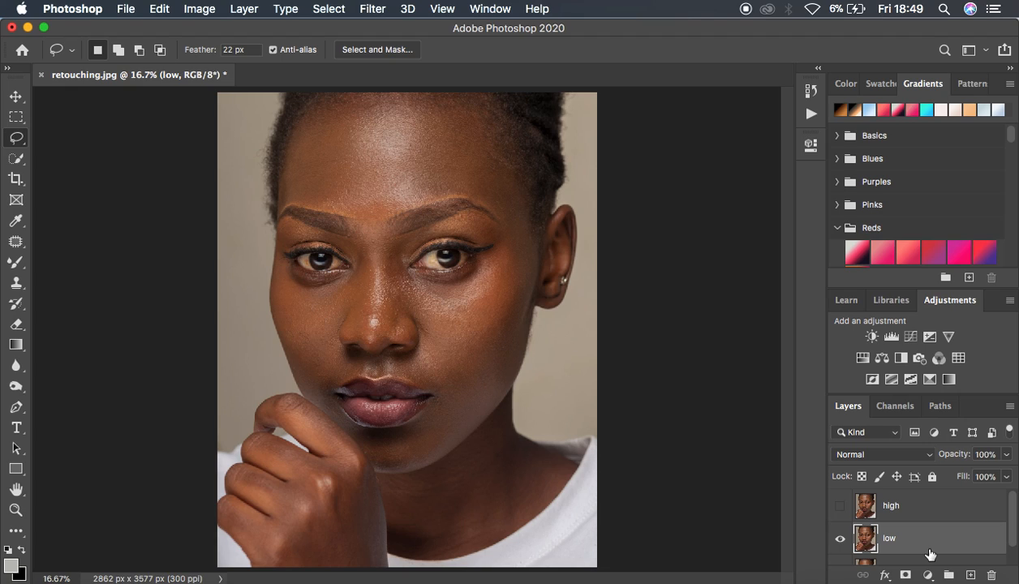
{"action": "left_click", "coordinate": [365, 9]}
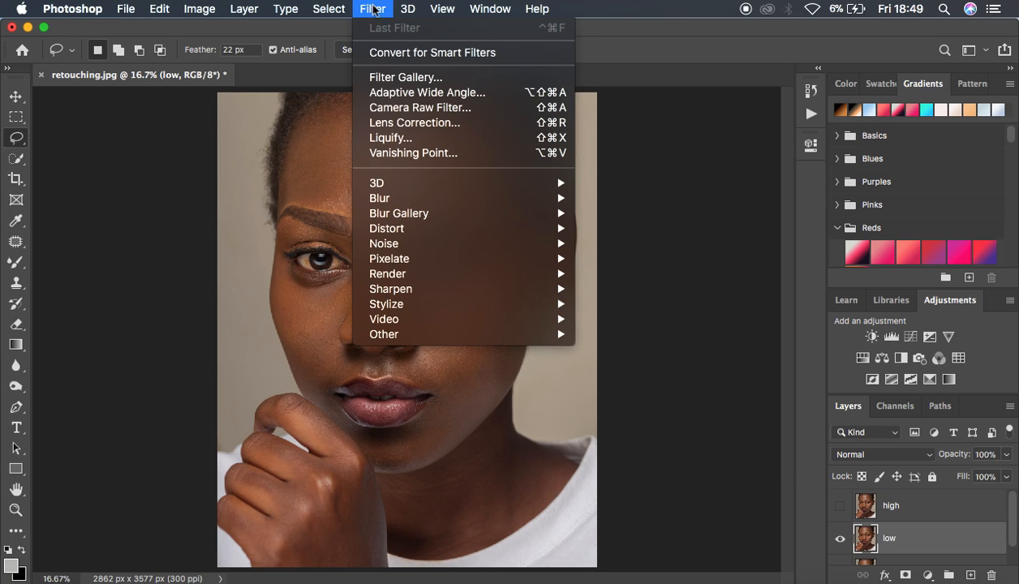
{"action": "mouse_move", "coordinate": [430, 197]}
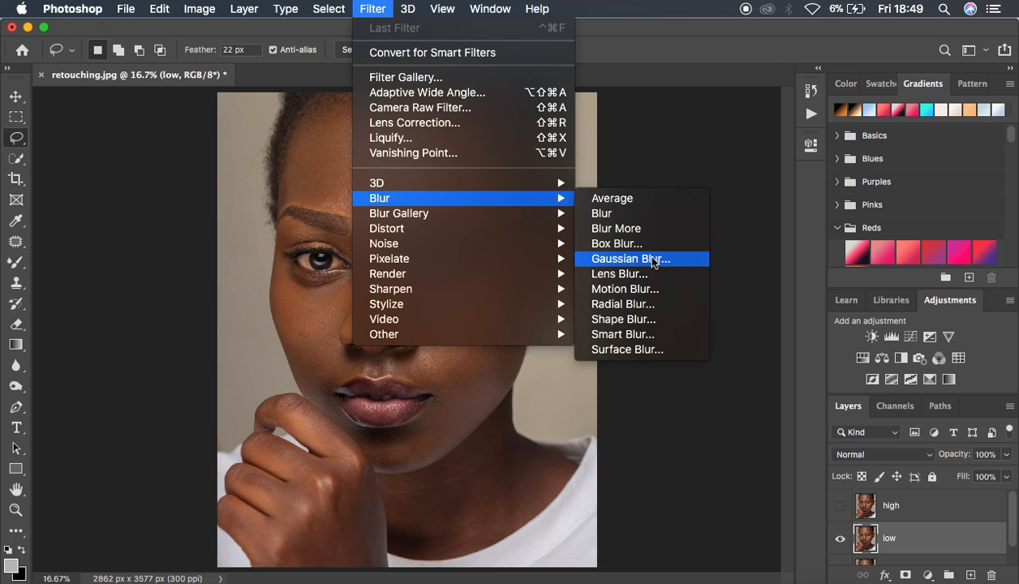
{"action": "left_click", "coordinate": [638, 254]}
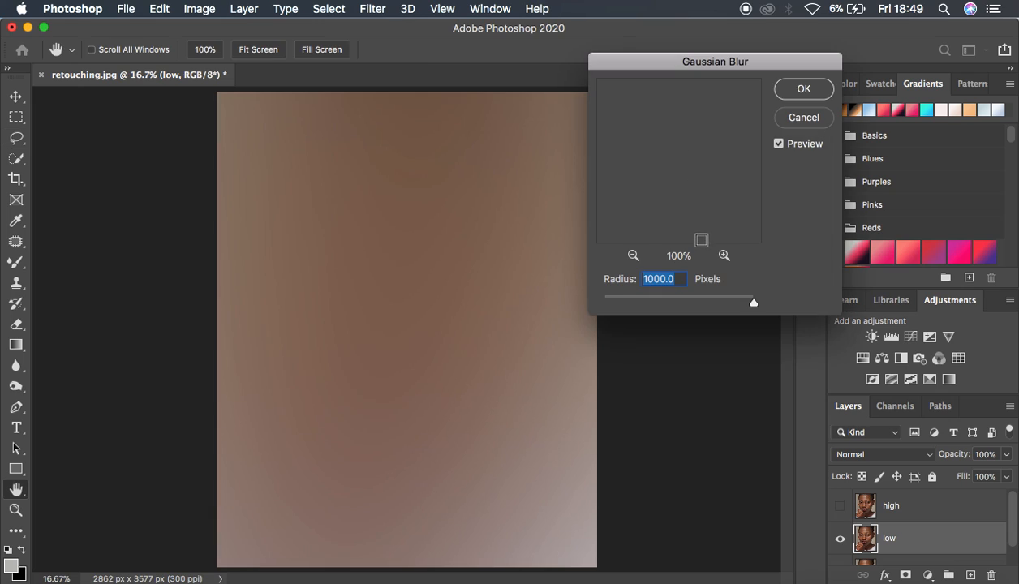
Lower the Gaussian Blur radius to 0.1 pixels and preview the skin texture around the nose at 50%
{"action": "left_click", "coordinate": [673, 296]}
{"action": "left_click_drag", "start_coordinate": [672, 301], "coordinate": [523, 294]}
{"action": "left_click_drag", "start_coordinate": [689, 70], "coordinate": [726, 73]}
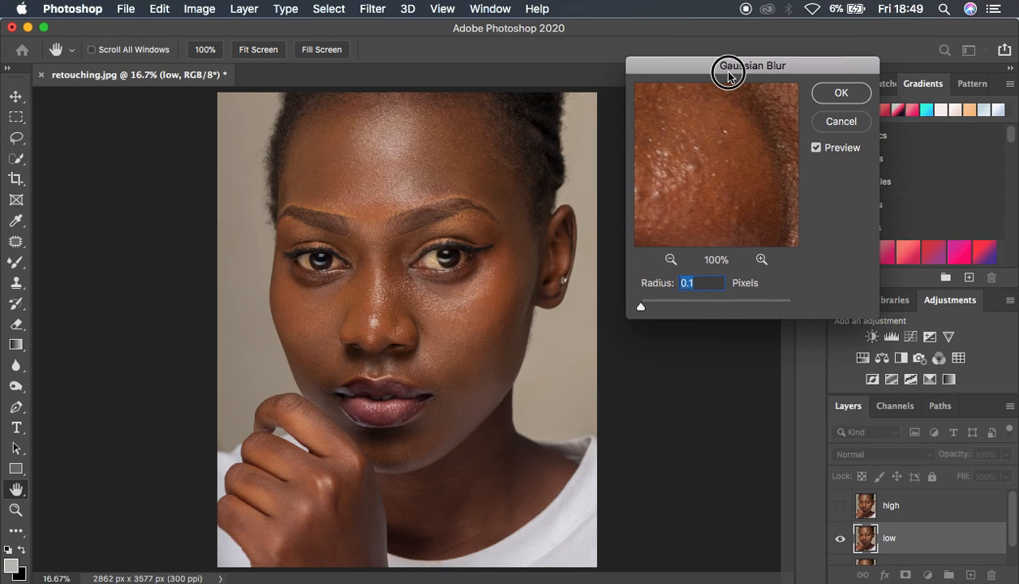
{"action": "left_click", "coordinate": [384, 285]}
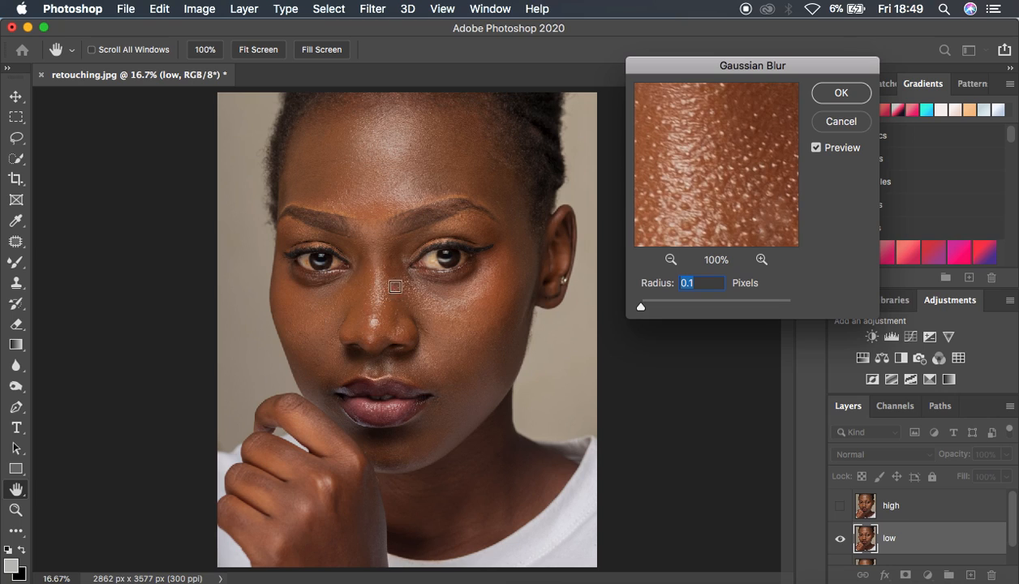
{"action": "left_click", "coordinate": [670, 260]}
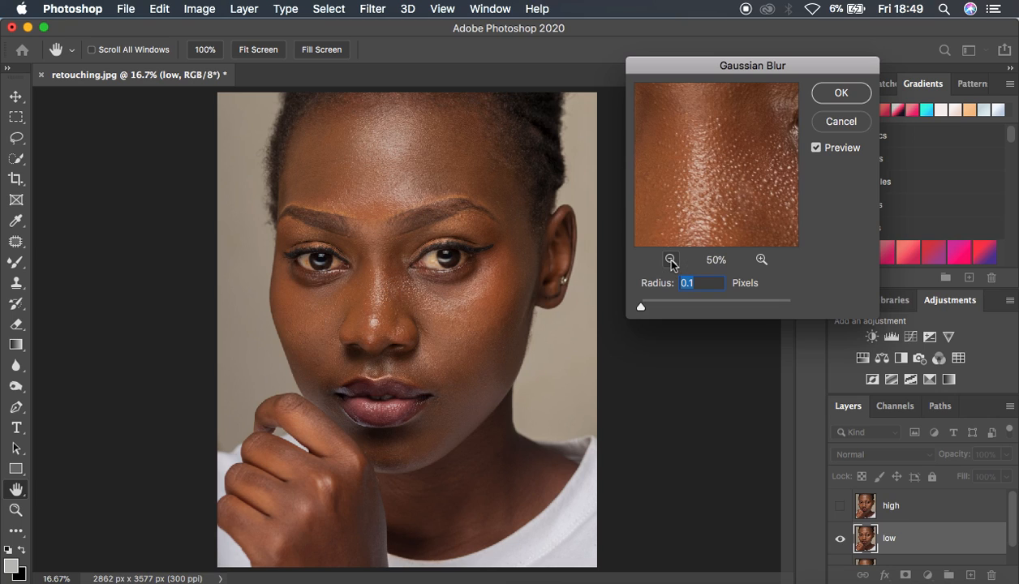
{"action": "left_click_drag", "start_coordinate": [697, 203], "coordinate": [682, 170]}
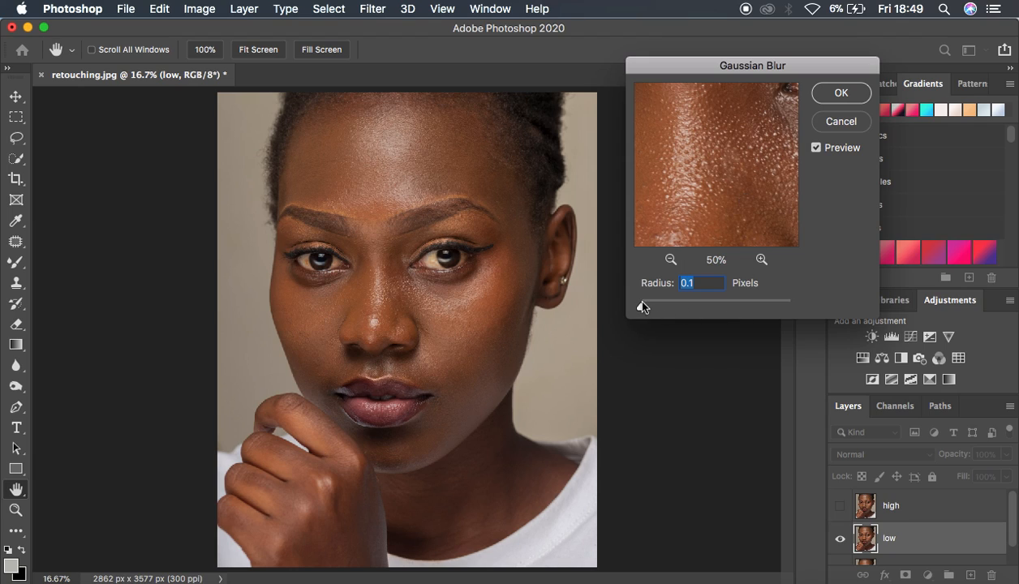
Set the Gaussian Blur radius to 9 pixels, check the preview on the nose, and apply the blur to the low layer
{"action": "left_click_drag", "start_coordinate": [640, 308], "coordinate": [665, 309]}
{"action": "left_click", "coordinate": [665, 308]}
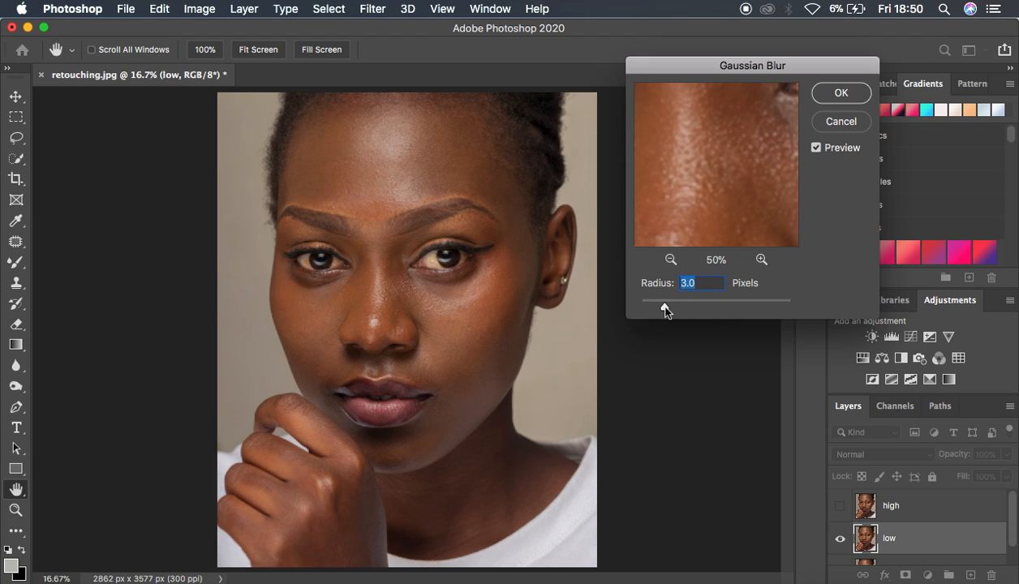
{"action": "left_click", "coordinate": [665, 308]}
{"action": "left_click_drag", "start_coordinate": [665, 308], "coordinate": [697, 311]}
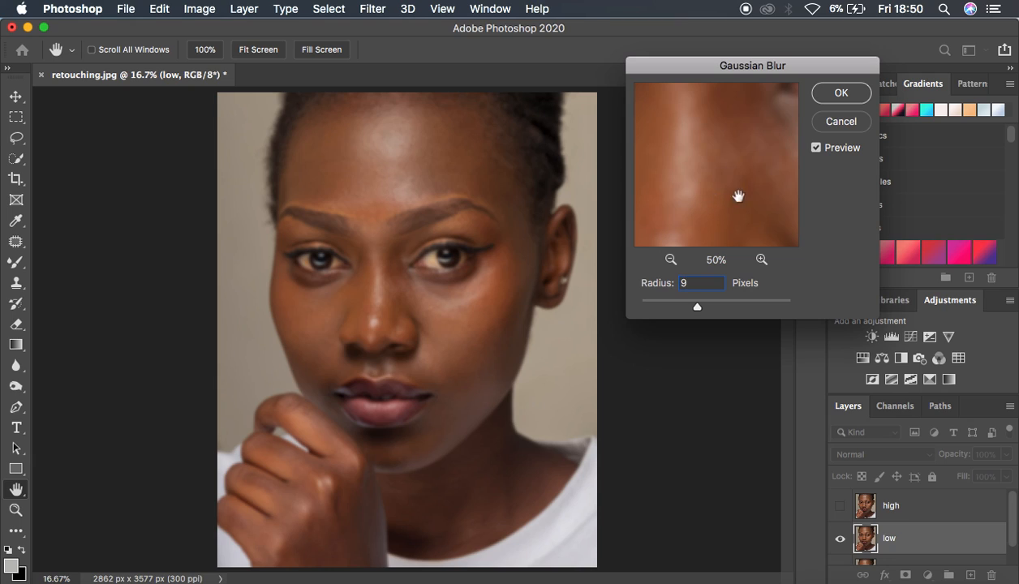
{"action": "left_click_drag", "start_coordinate": [710, 184], "coordinate": [708, 132]}
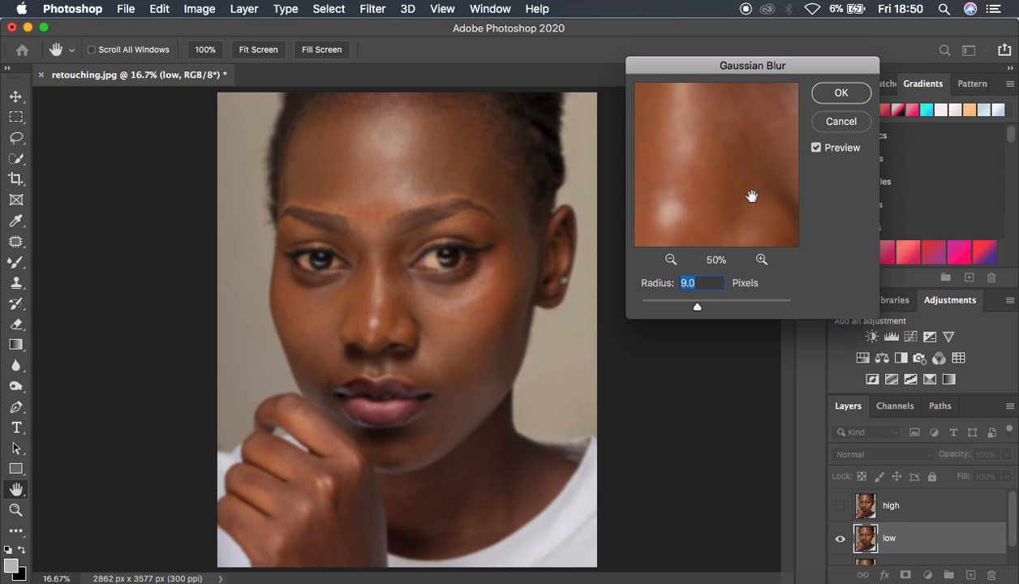
{"action": "left_click", "coordinate": [828, 94]}
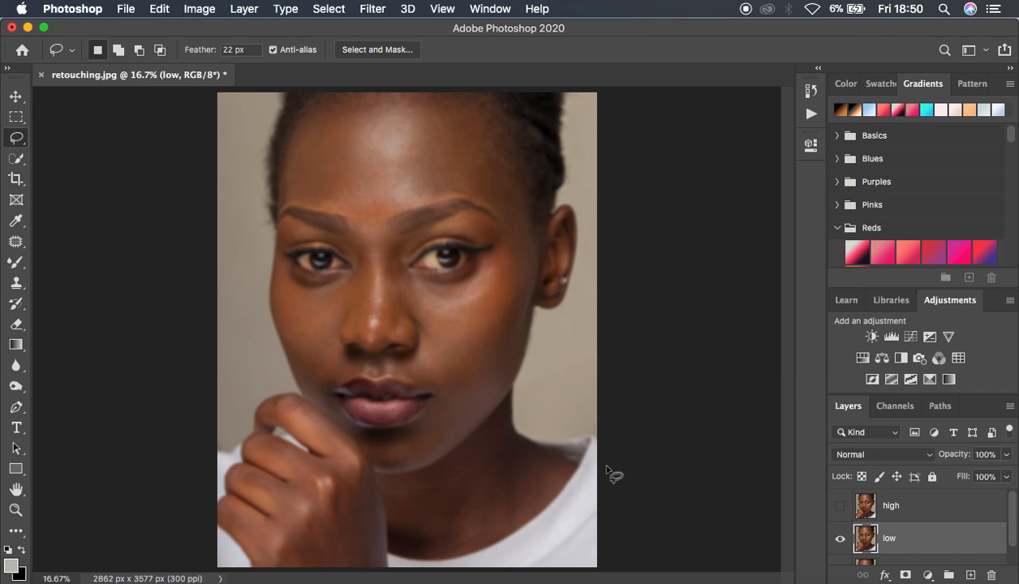
Select the high layer and make it visible again
{"action": "key", "text": "super+minus"}
{"action": "key", "text": "super+plus"}
{"action": "key", "text": "super+plus"}
{"action": "key", "text": "super+plus"}
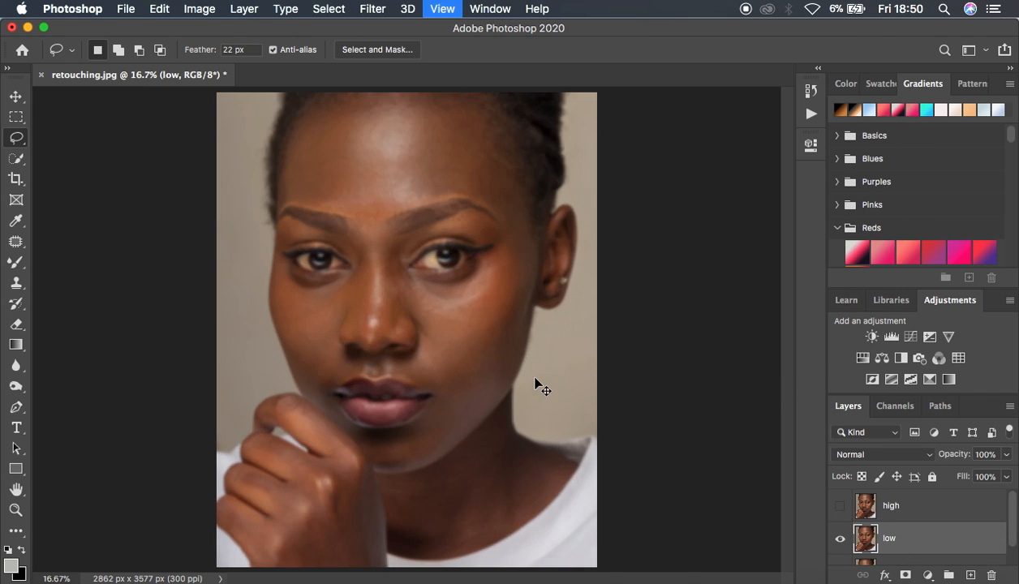
{"action": "key", "text": "super+minus"}
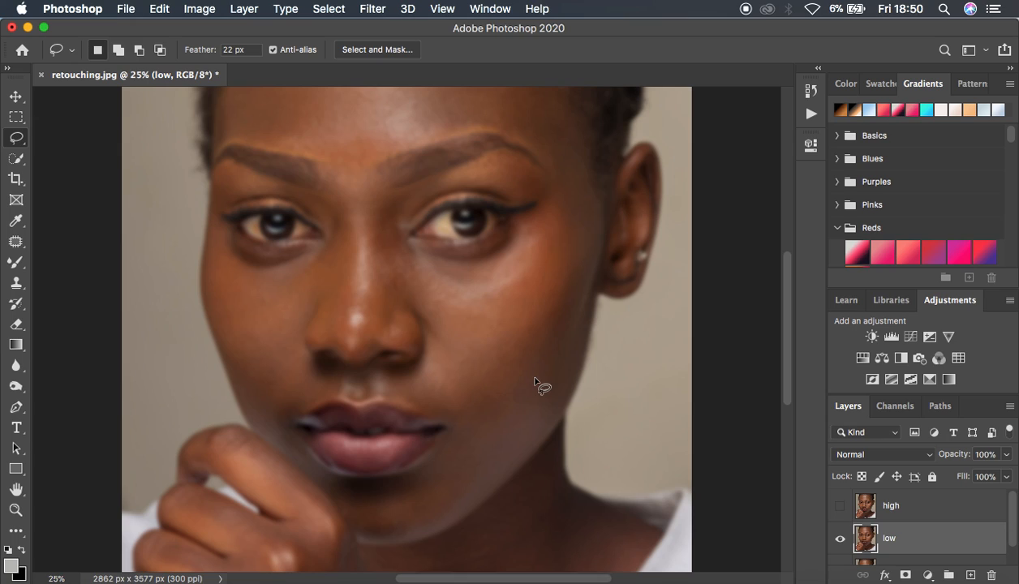
{"action": "left_click", "coordinate": [933, 510]}
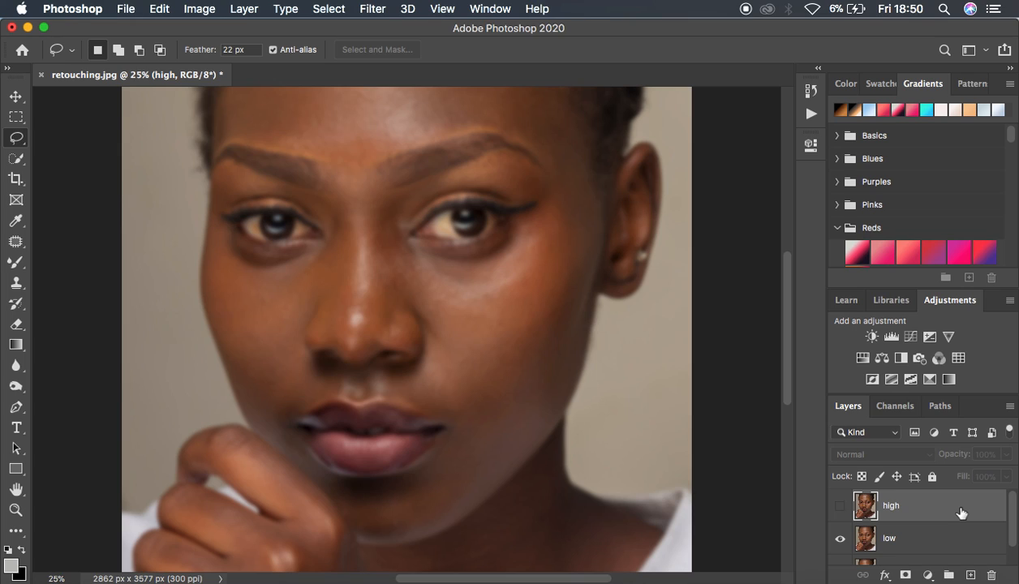
{"action": "left_click", "coordinate": [839, 504]}
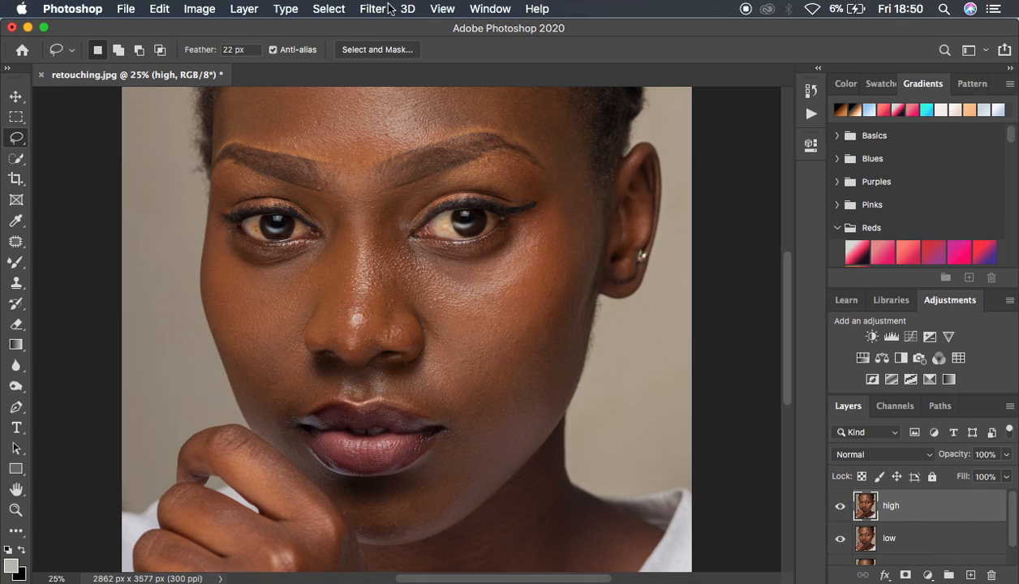
Open Apply Image for the high layer and choose low as the source layer with Subtract blending
{"action": "left_click", "coordinate": [199, 9]}
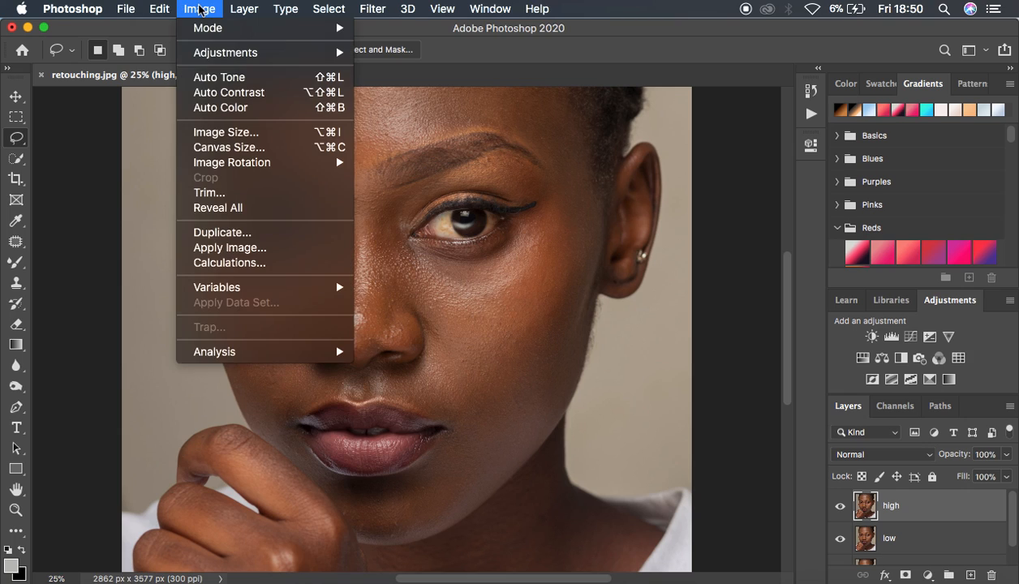
{"action": "left_click", "coordinate": [250, 248]}
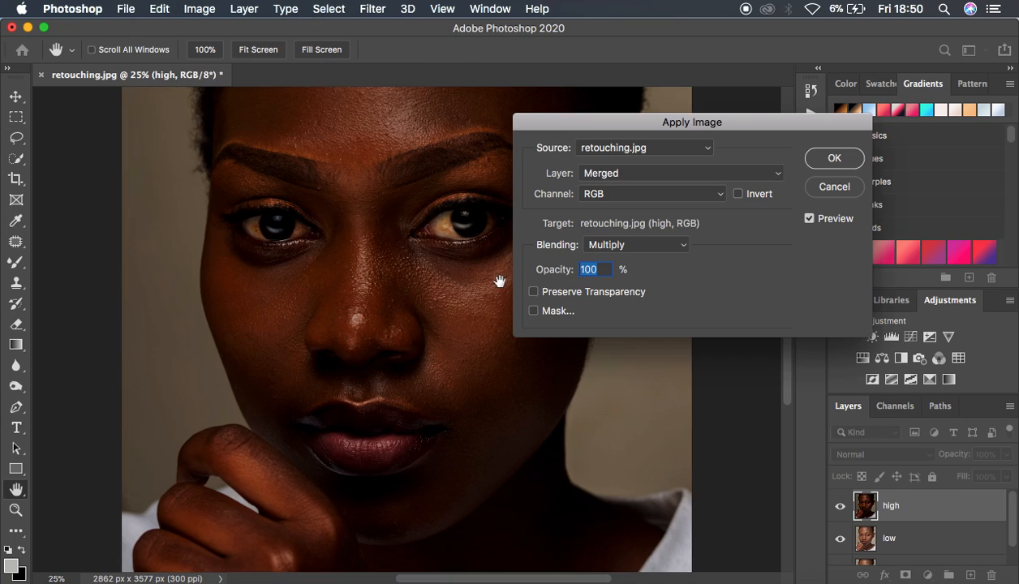
{"action": "left_click", "coordinate": [614, 174]}
{"action": "left_click", "coordinate": [606, 209]}
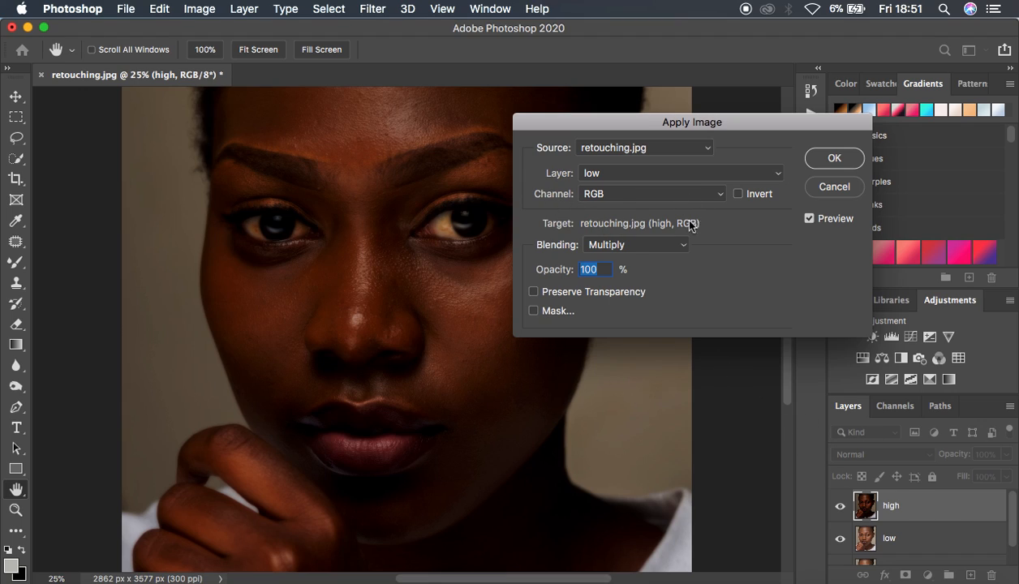
{"action": "left_click", "coordinate": [599, 247]}
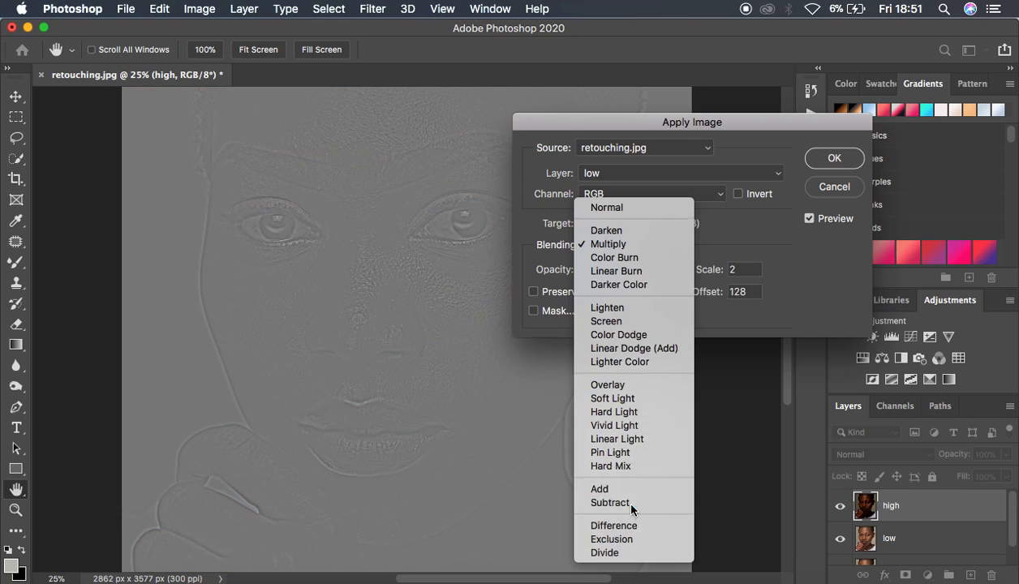
{"action": "left_click", "coordinate": [619, 502]}
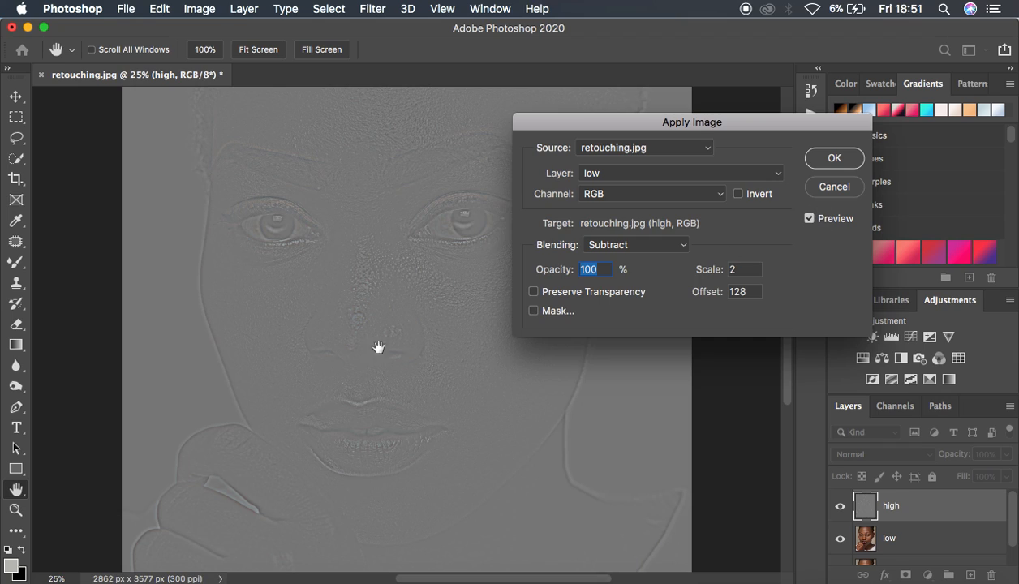
Examine the skin texture in the Apply Image preview at several zoom levels
{"action": "left_click", "coordinate": [469, 312], "text": "super"}
{"action": "key", "text": "super+minus"}
{"action": "key", "text": "super+minus"}
{"action": "key", "text": "super+minus"}
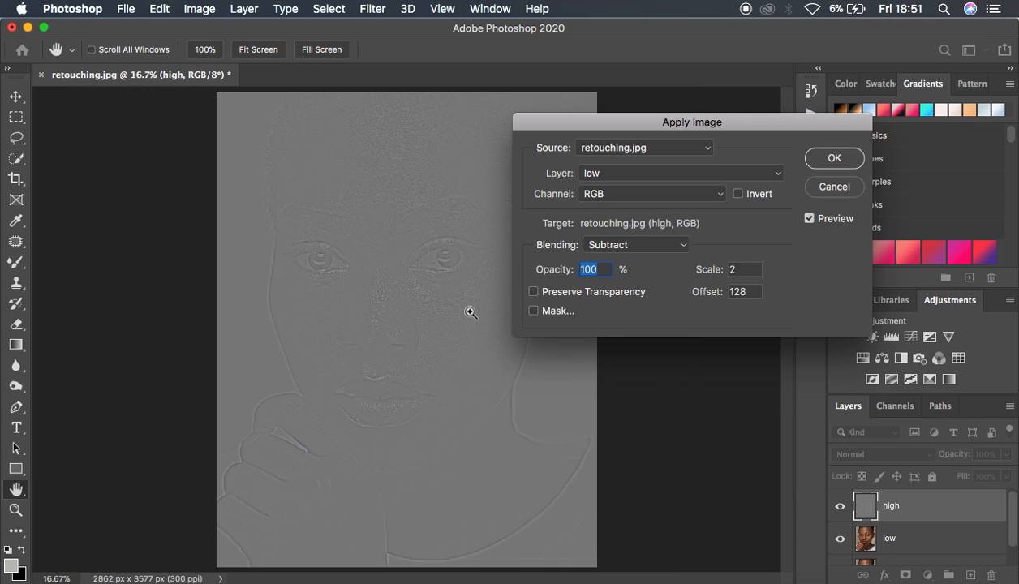
{"action": "key", "text": "super+plus"}
{"action": "key", "text": "super+plus"}
{"action": "key", "text": "super+plus"}
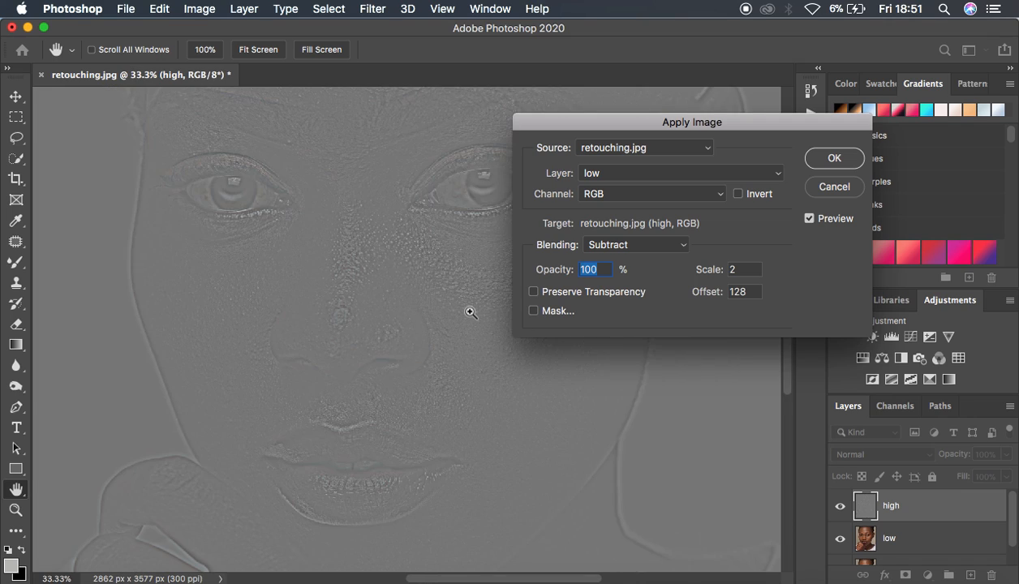
{"action": "key", "text": "super+minus"}
{"action": "key", "text": "super+minus"}
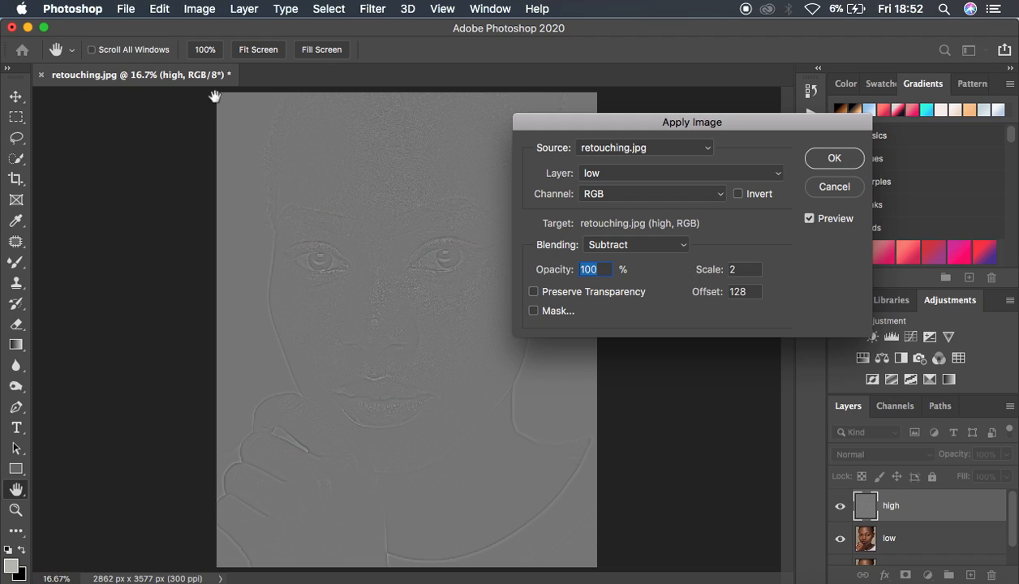
Keep low as the Apply Image source layer, change the blending to Add and invert the source channel
{"action": "left_click", "coordinate": [614, 180]}
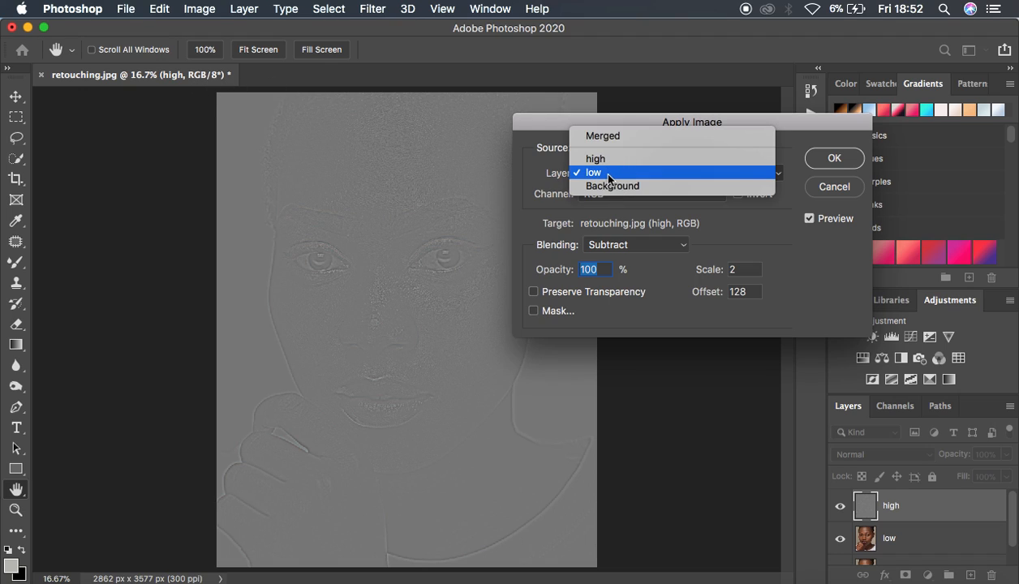
{"action": "left_click", "coordinate": [608, 175]}
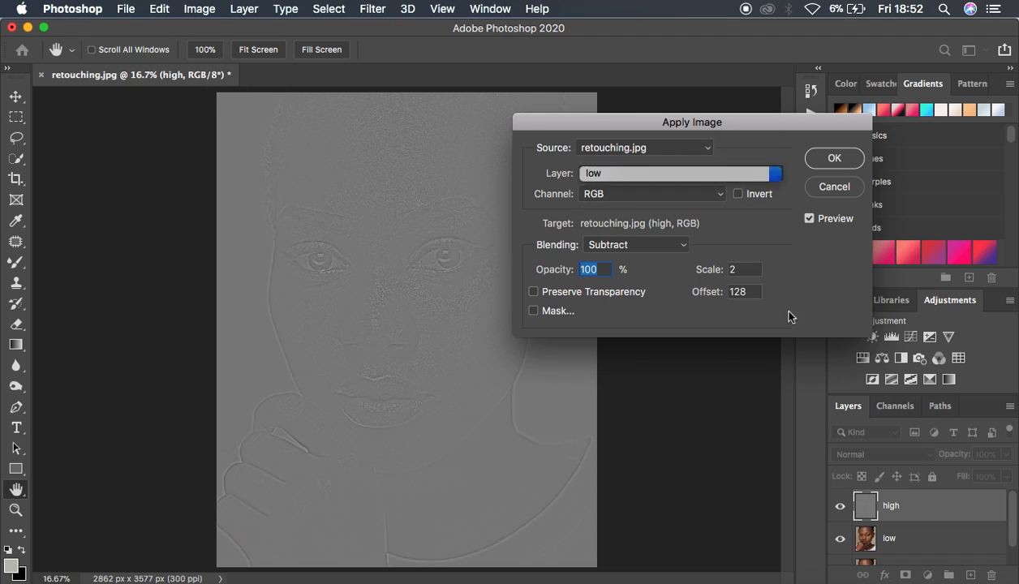
{"action": "left_click", "coordinate": [643, 250]}
{"action": "left_click", "coordinate": [618, 230]}
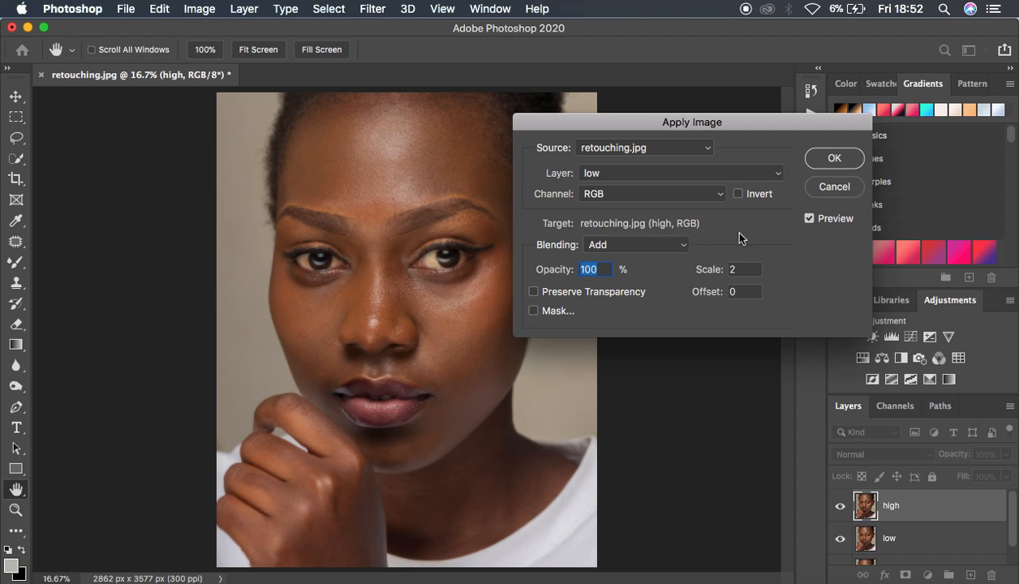
{"action": "left_click", "coordinate": [738, 196]}
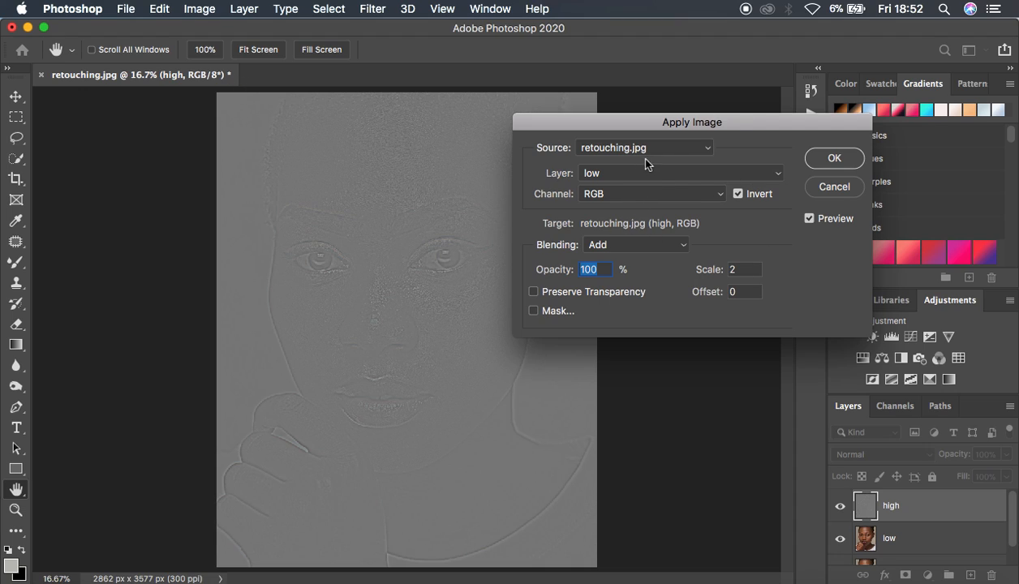
Apply low to the high layer with Subtract blending, scale 2, offset 128 and no inversion, and set high's blend mode to Linear Light
{"action": "left_click", "coordinate": [621, 245]}
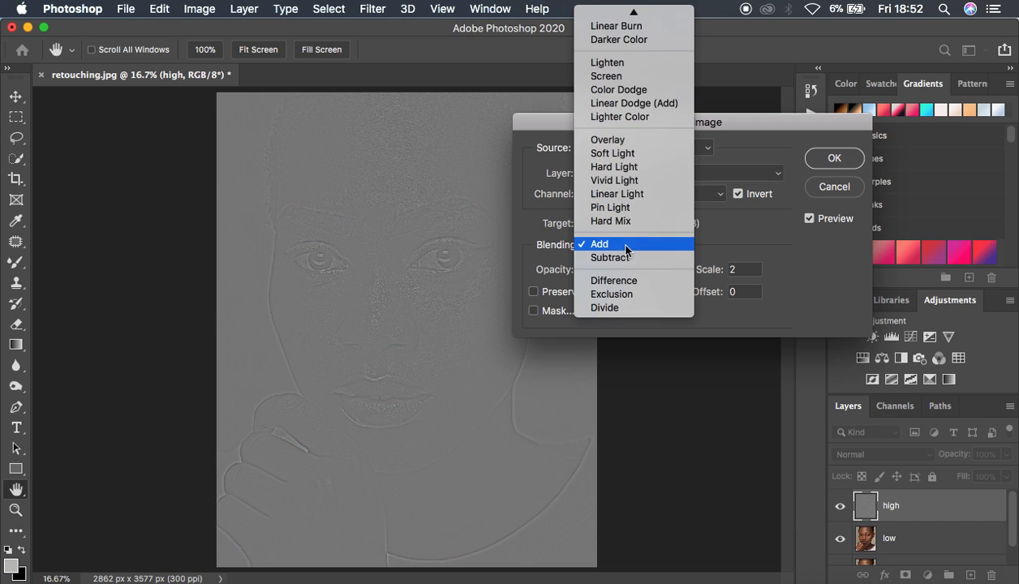
{"action": "left_click", "coordinate": [622, 258]}
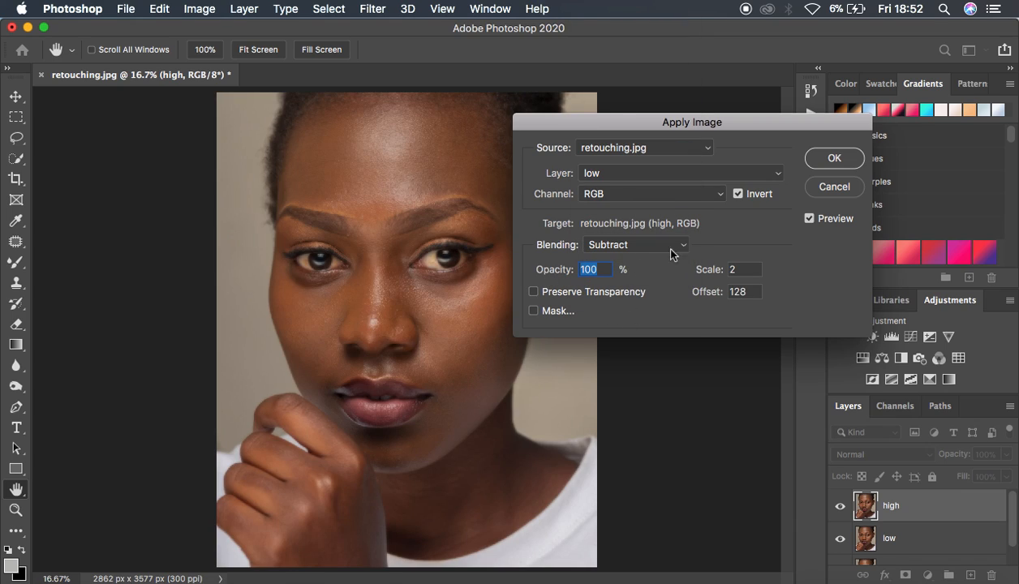
{"action": "left_click", "coordinate": [737, 195]}
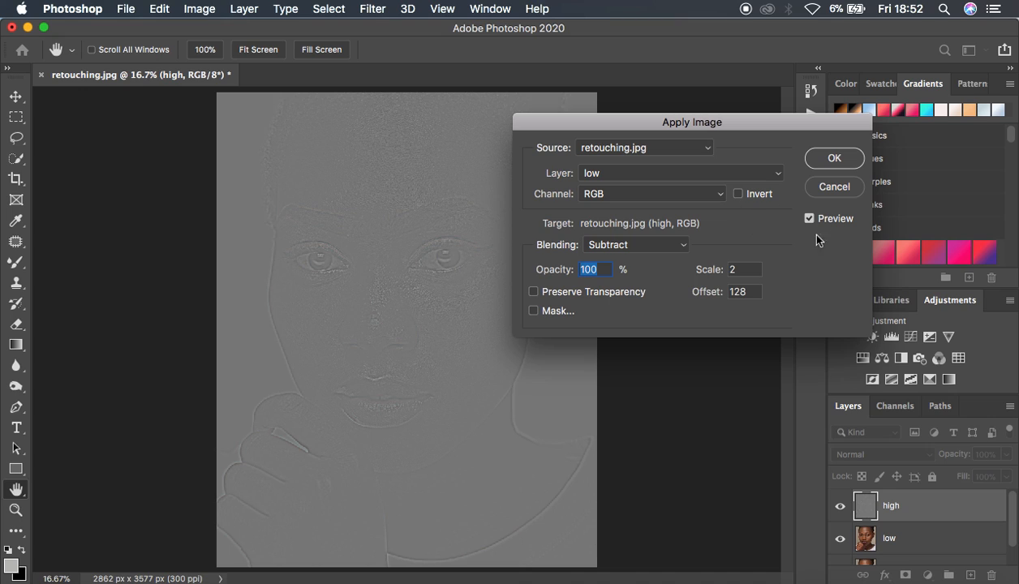
{"action": "left_click", "coordinate": [821, 158]}
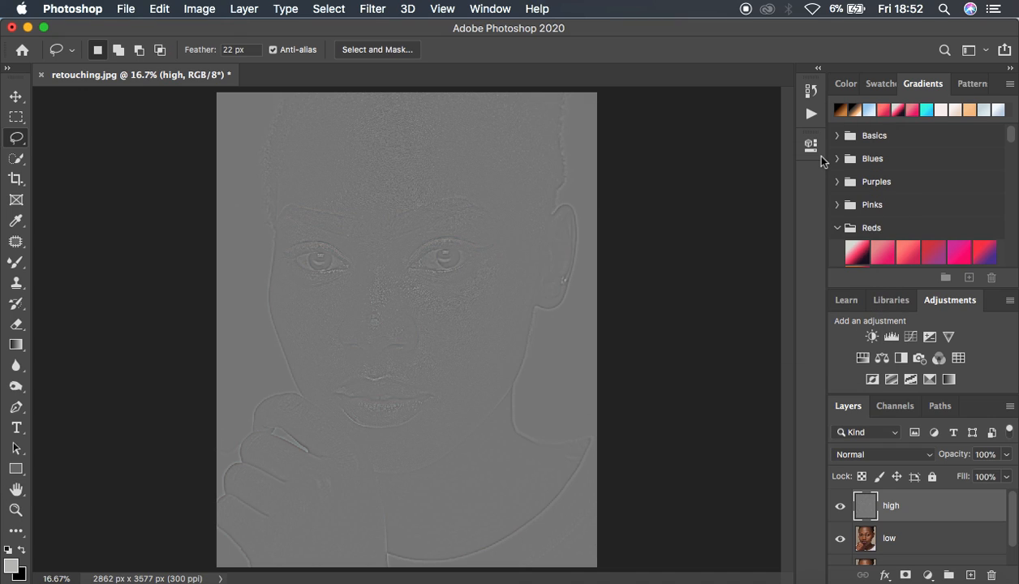
{"action": "left_click", "coordinate": [867, 455]}
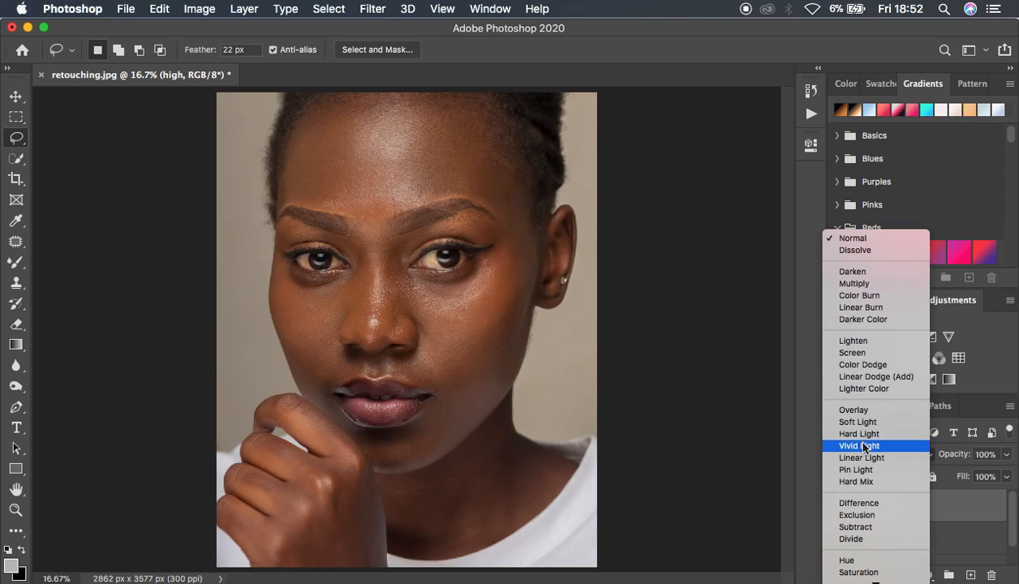
{"action": "left_click", "coordinate": [863, 458]}
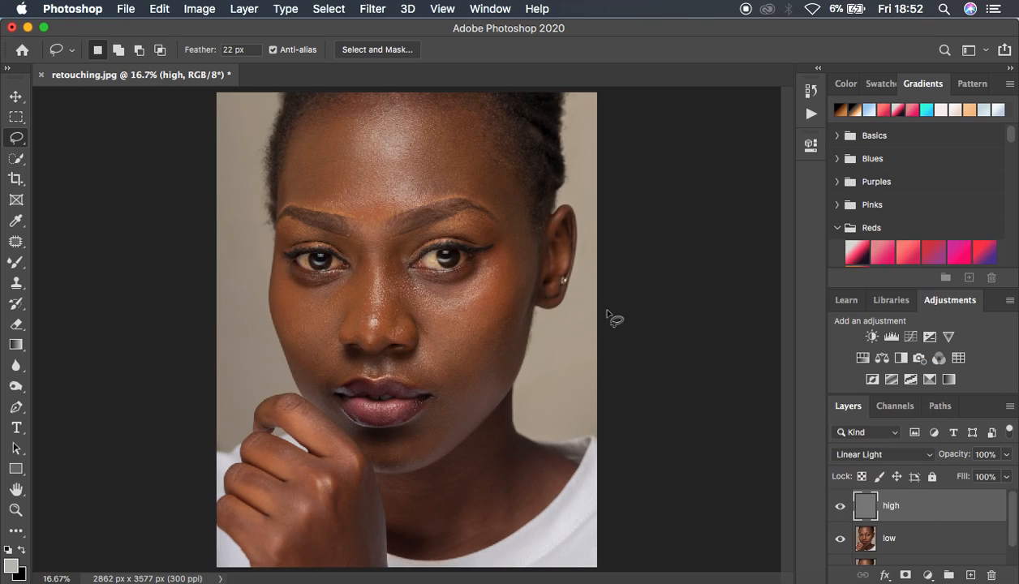
Group the high and low layers together and name the group FREQ SEP
{"action": "left_click", "coordinate": [952, 544], "text": "shift"}
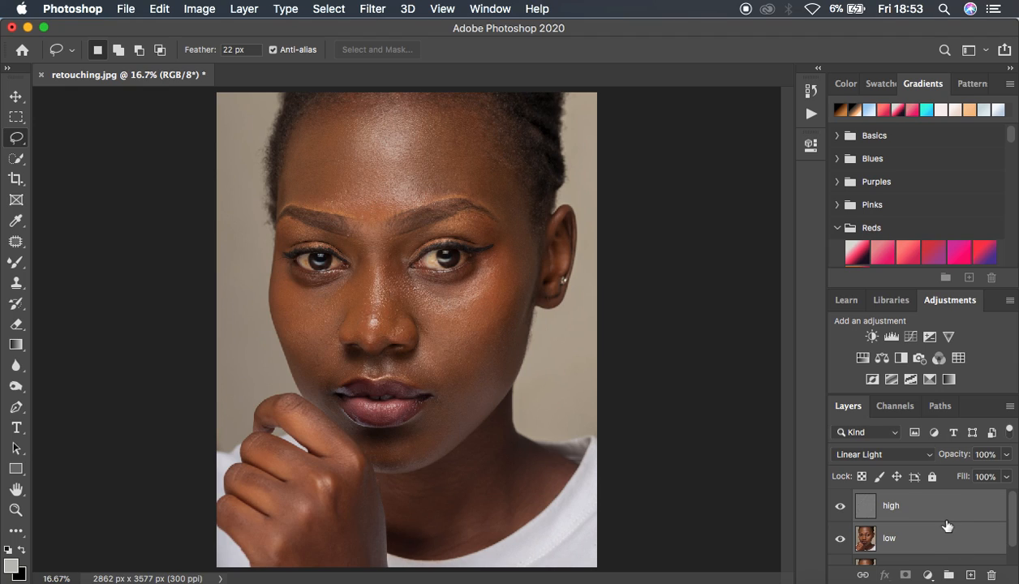
{"action": "key", "text": "super+g"}
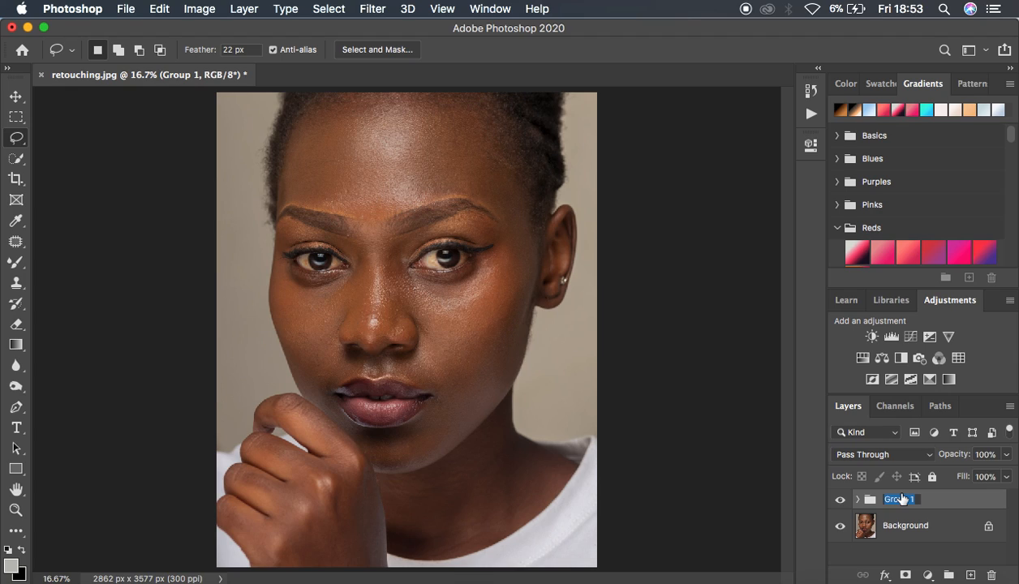
{"action": "type", "text": "FREQ SEP"}
{"action": "key", "text": "Return"}
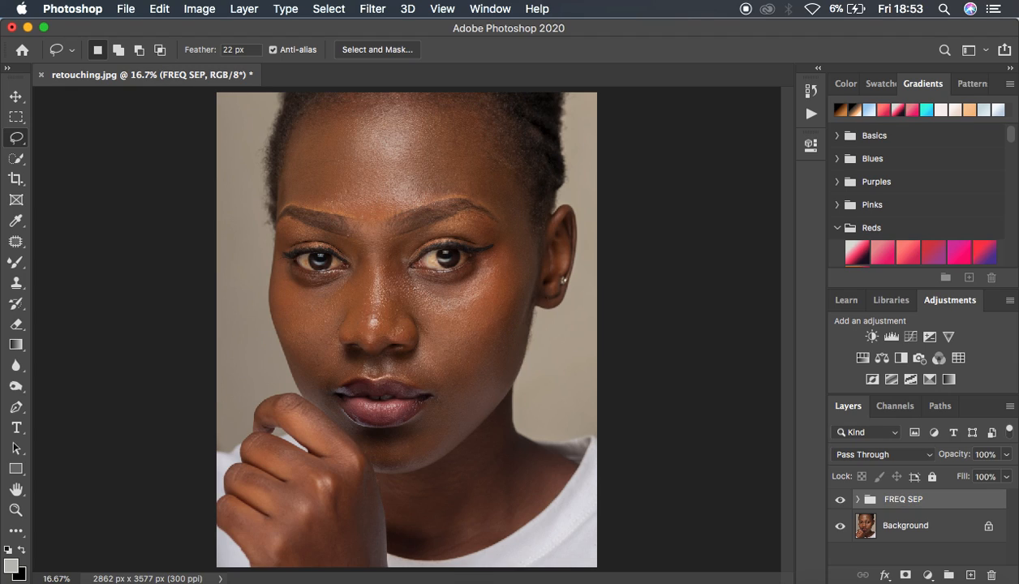
Add a Black & White adjustment layer above high inside the FREQ SEP group, with Reds at -3
{"action": "left_click", "coordinate": [857, 498]}
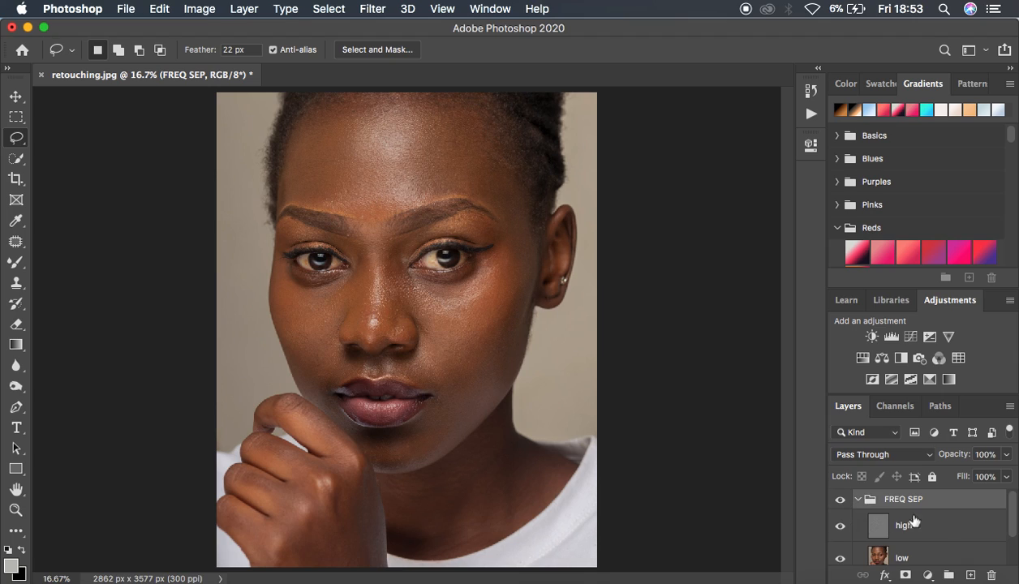
{"action": "left_click", "coordinate": [944, 528]}
{"action": "left_click", "coordinate": [925, 573]}
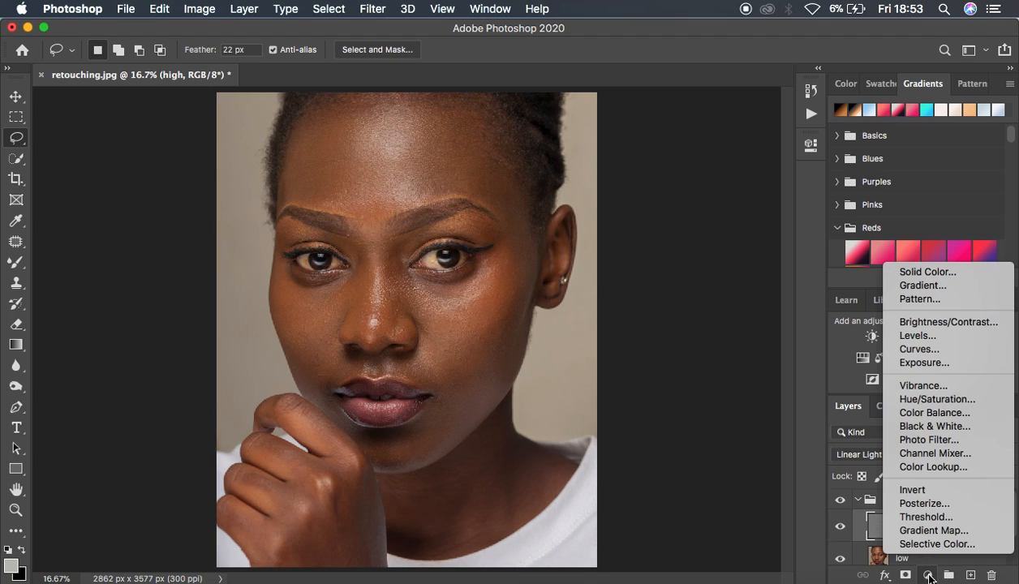
{"action": "left_click", "coordinate": [931, 427]}
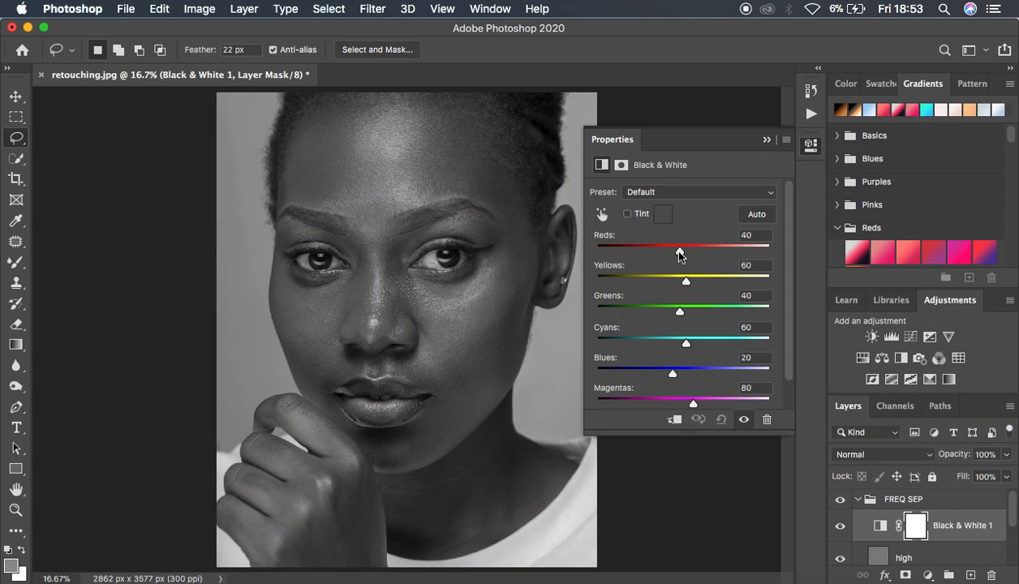
{"action": "left_click_drag", "start_coordinate": [679, 253], "coordinate": [664, 252]}
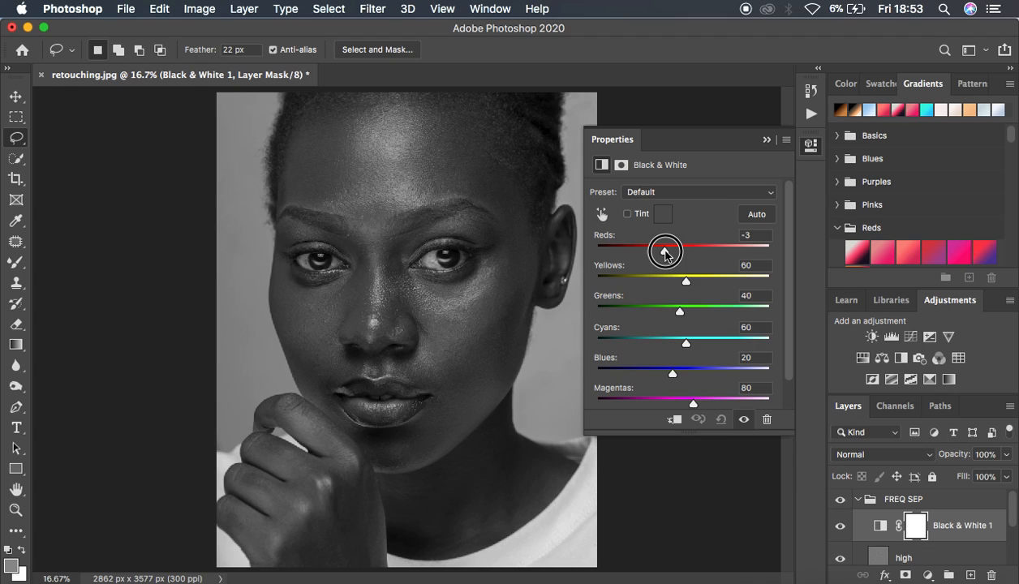
{"action": "left_click", "coordinate": [768, 140]}
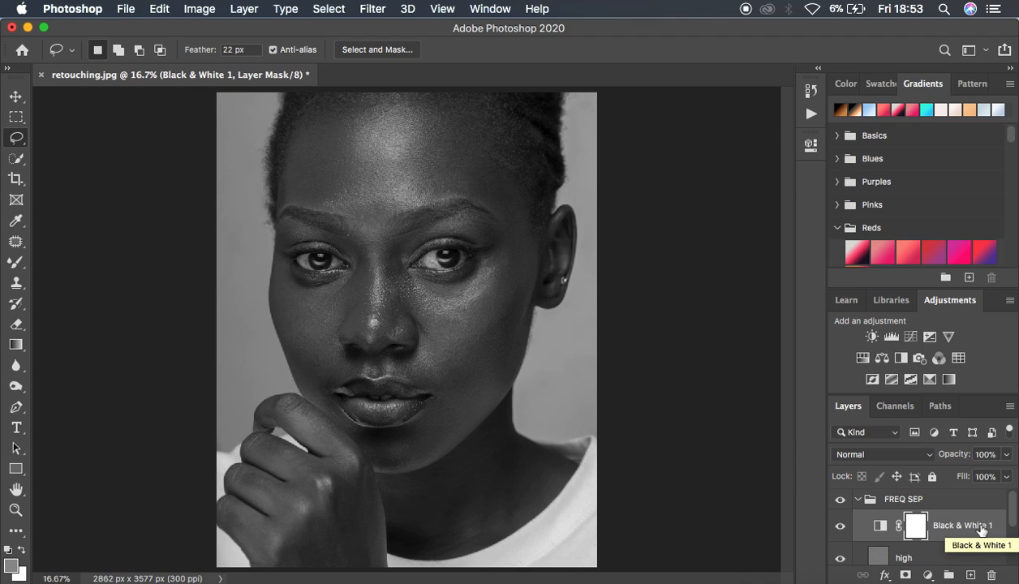
Select the low layer and choose the Mixer Brush tool for painting on it
{"action": "scroll", "coordinate": [980, 529], "scroll_direction": "down", "scroll_amount": 2}
{"action": "left_click", "coordinate": [907, 514]}
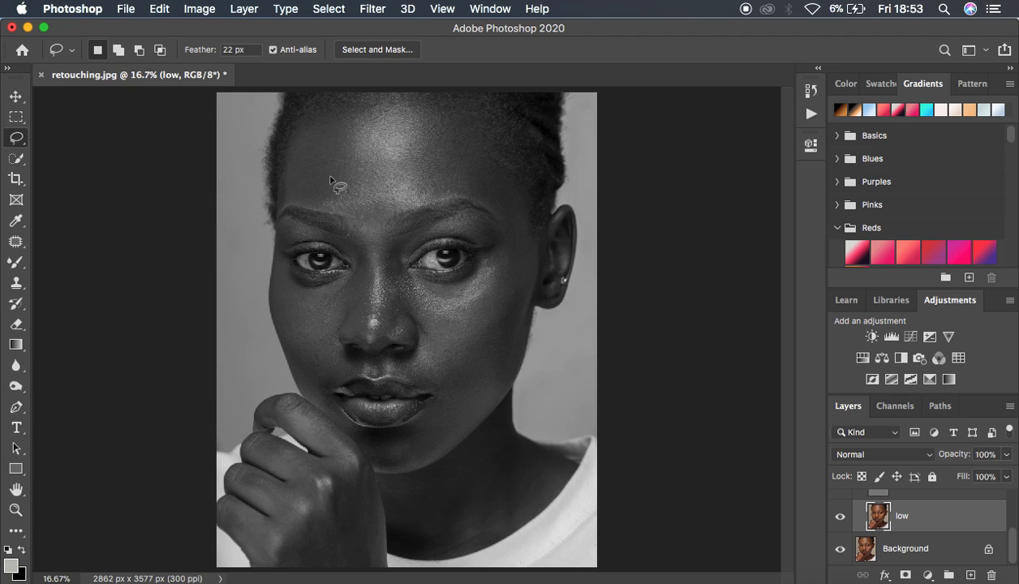
{"action": "left_click", "coordinate": [17, 262]}
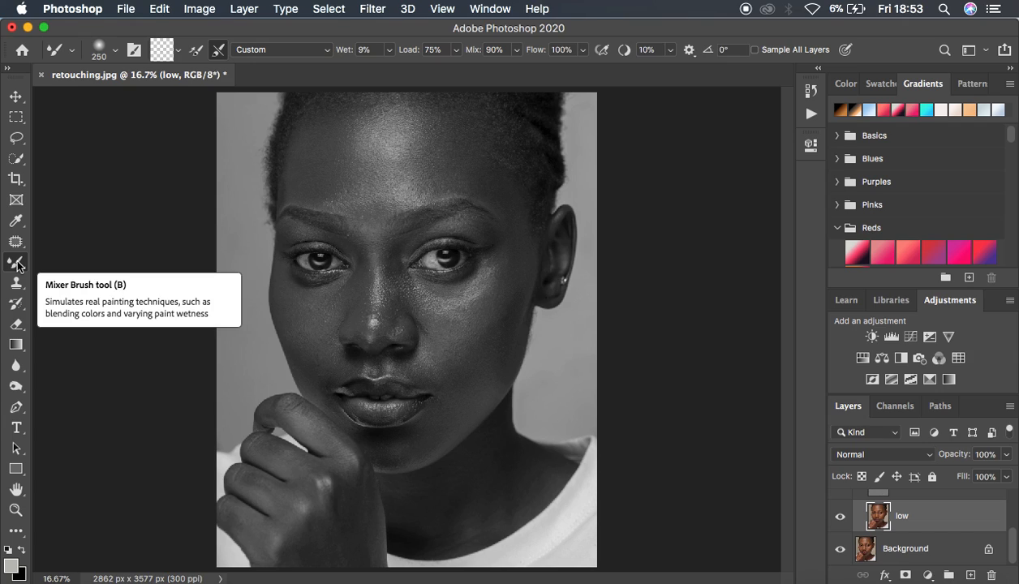
{"action": "right_click", "coordinate": [18, 264]}
{"action": "left_click", "coordinate": [92, 307]}
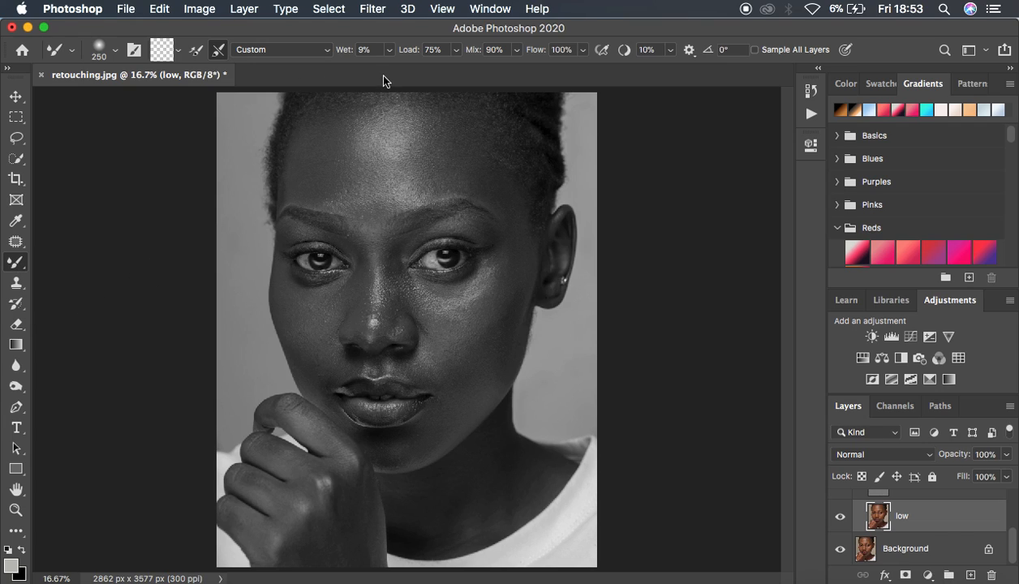
Clean the Mixer Brush, keep it cleaning after each stroke, and enlarge it to 400
{"action": "left_click", "coordinate": [177, 51]}
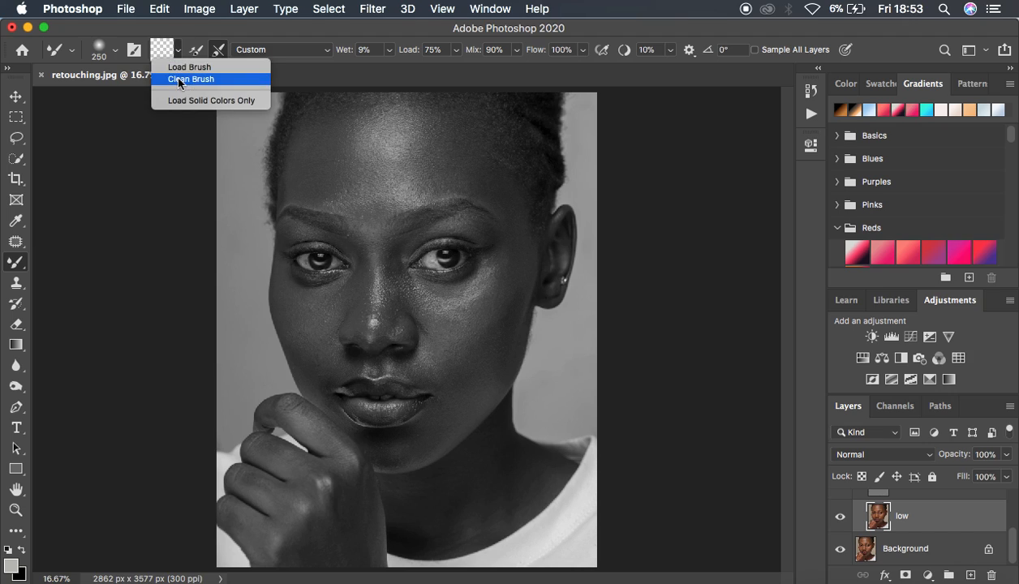
{"action": "left_click", "coordinate": [182, 82]}
{"action": "left_click", "coordinate": [180, 50]}
{"action": "left_click", "coordinate": [182, 81]}
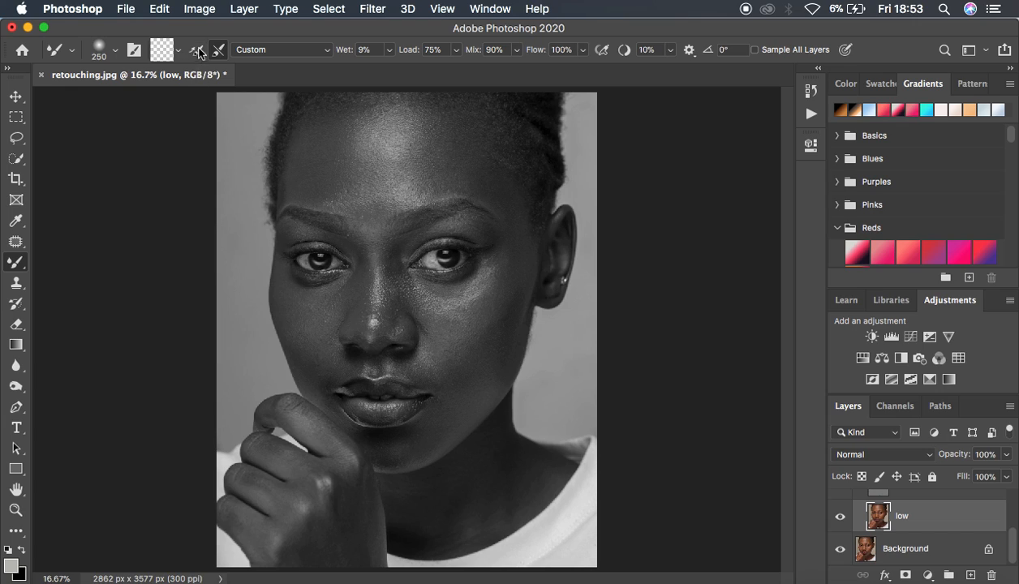
{"action": "left_click", "coordinate": [218, 49]}
{"action": "key", "text": "bracketright"}
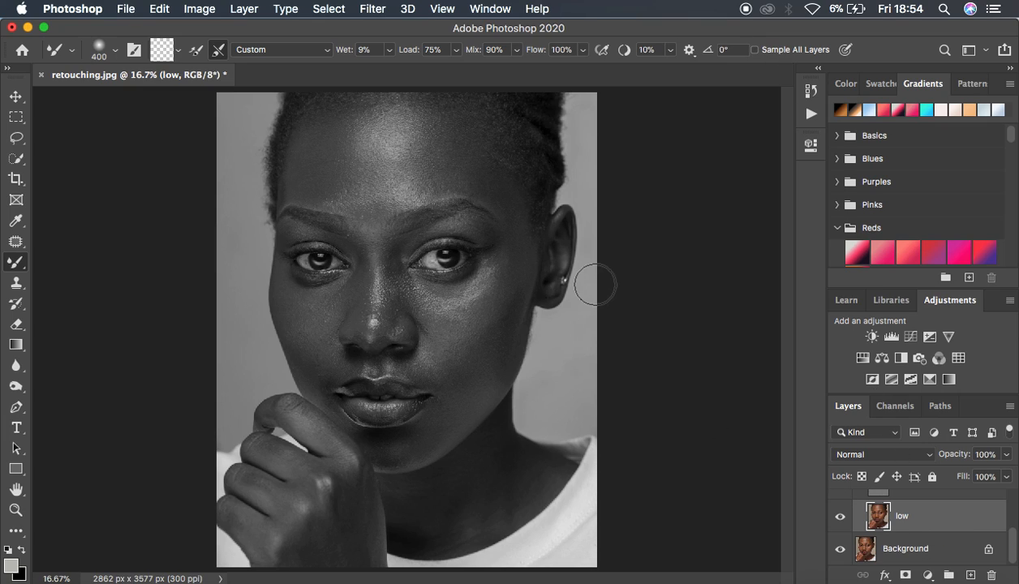
Examine the skin on the nose and cheek up close in the black-and-white view
{"action": "key", "text": "super+plus"}
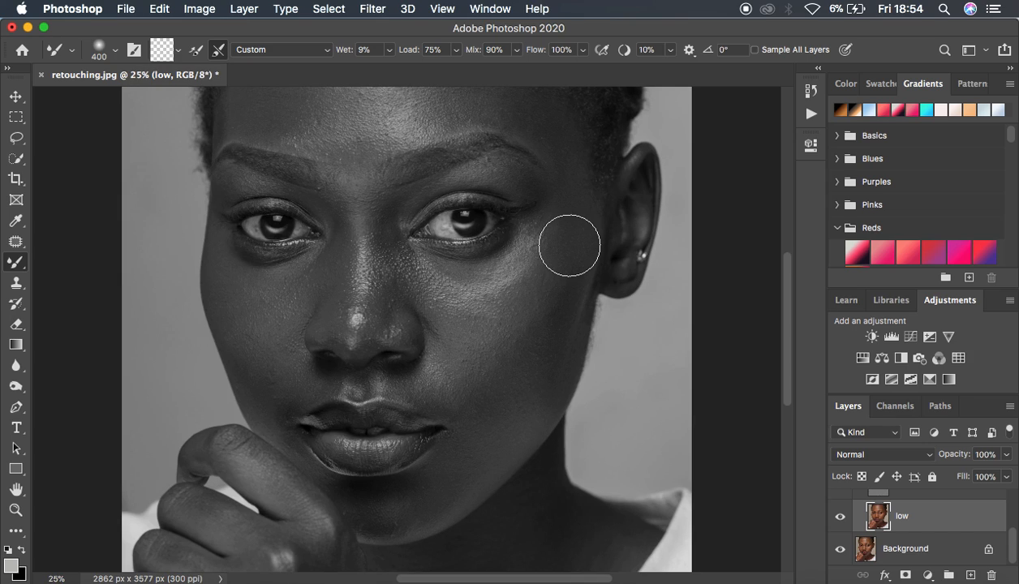
{"action": "key", "text": "super+plus"}
{"action": "key", "text": "super+plus"}
{"action": "key", "text": "super+plus"}
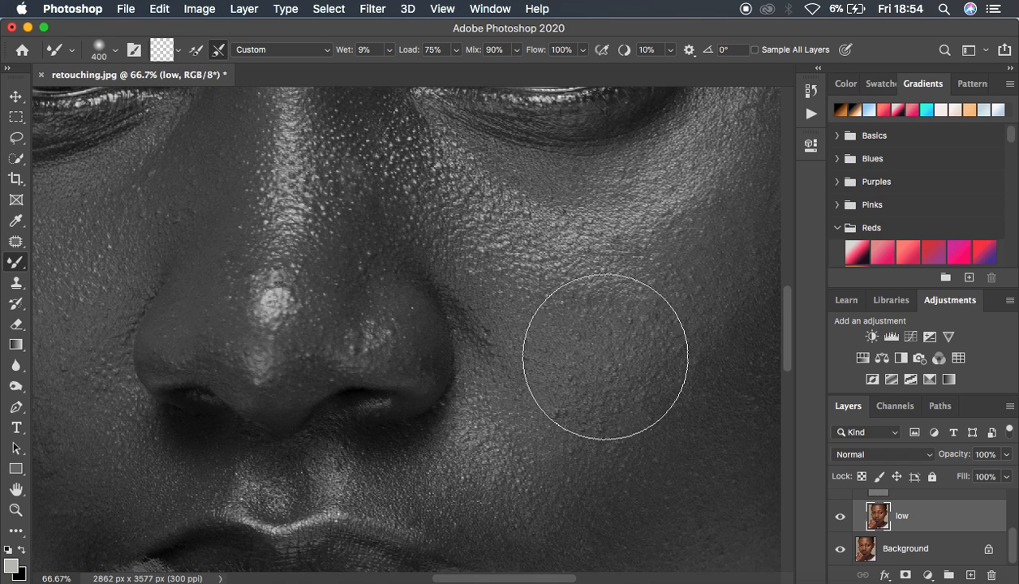
{"action": "key", "text": "super+minus"}
{"action": "key", "text": "super+minus"}
{"action": "key", "text": "super+minus"}
{"action": "key", "text": "super+minus"}
{"action": "key", "text": "super+minus"}
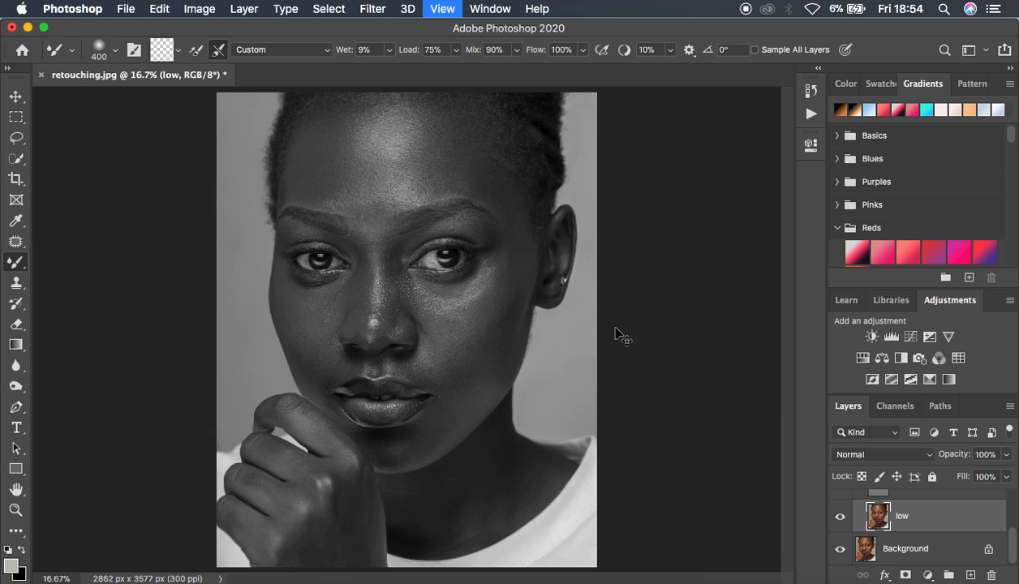
Smooth the light and dark transitions across the forehead on the low layer with Mixer Brush strokes
{"action": "key", "text": "super+plus"}
{"action": "key", "text": "super+plus"}
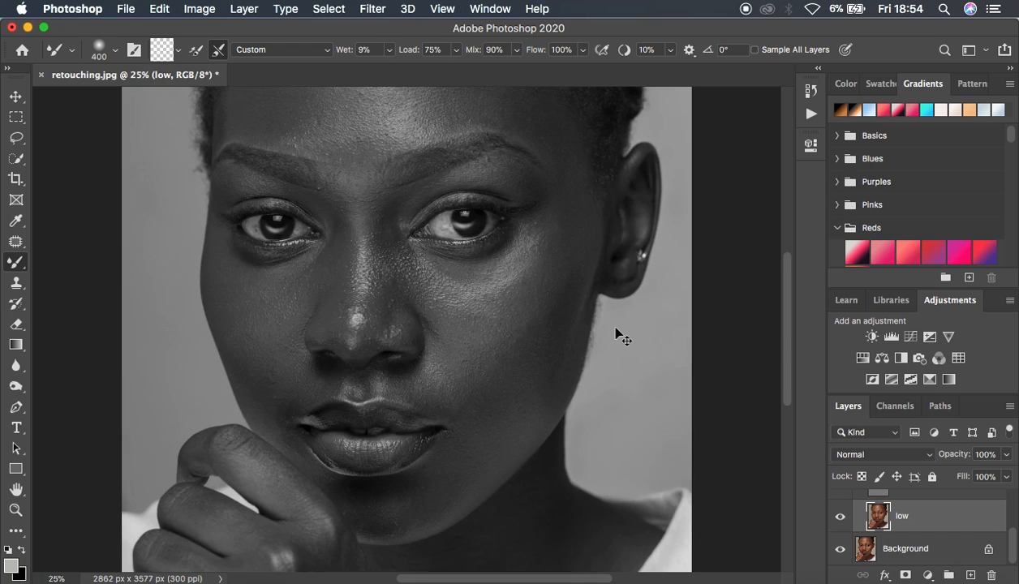
{"action": "left_click", "coordinate": [528, 211]}
{"action": "left_click_drag", "start_coordinate": [528, 211], "coordinate": [547, 317]}
{"action": "mouse_move", "coordinate": [785, 291]}
{"action": "left_mouse_down"}
{"action": "mouse_move", "coordinate": [788, 271]}
{"action": "mouse_move", "coordinate": [788, 287]}
{"action": "left_mouse_up"}
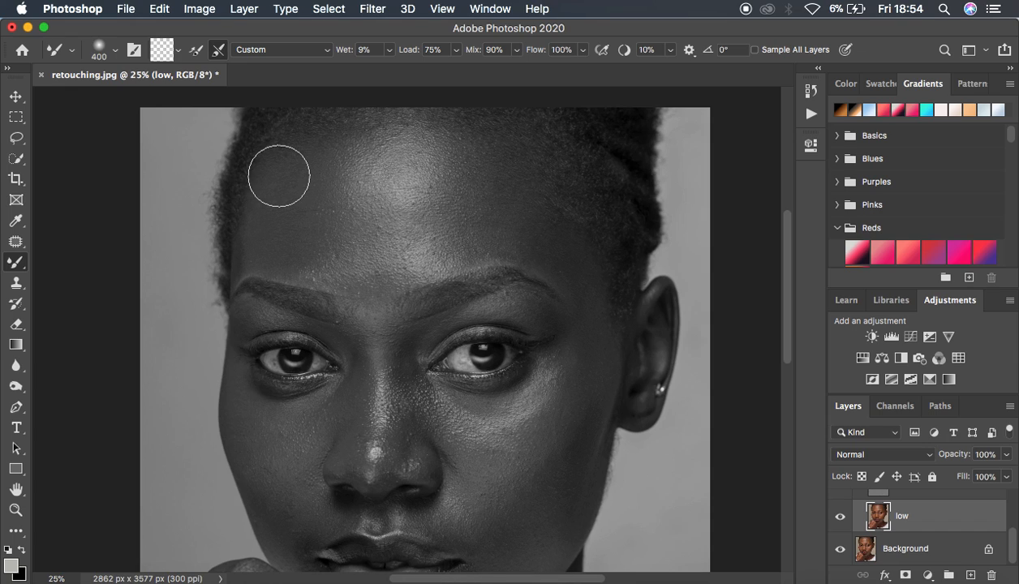
{"action": "mouse_move", "coordinate": [295, 155]}
{"action": "left_mouse_down"}
{"action": "mouse_move", "coordinate": [294, 200]}
{"action": "mouse_move", "coordinate": [314, 162]}
{"action": "mouse_move", "coordinate": [309, 220]}
{"action": "mouse_move", "coordinate": [331, 262]}
{"action": "mouse_move", "coordinate": [347, 150]}
{"action": "left_mouse_up"}
{"action": "mouse_move", "coordinate": [475, 163]}
{"action": "left_mouse_down"}
{"action": "mouse_move", "coordinate": [449, 184]}
{"action": "mouse_move", "coordinate": [438, 256]}
{"action": "left_mouse_up"}
{"action": "mouse_move", "coordinate": [469, 220]}
{"action": "left_mouse_down"}
{"action": "mouse_move", "coordinate": [516, 214]}
{"action": "mouse_move", "coordinate": [565, 264]}
{"action": "left_mouse_up"}
{"action": "mouse_move", "coordinate": [448, 152]}
{"action": "left_mouse_down"}
{"action": "mouse_move", "coordinate": [448, 163]}
{"action": "mouse_move", "coordinate": [357, 163]}
{"action": "mouse_move", "coordinate": [367, 226]}
{"action": "left_mouse_up"}
{"action": "mouse_move", "coordinate": [450, 240]}
{"action": "left_mouse_down"}
{"action": "mouse_move", "coordinate": [433, 234]}
{"action": "mouse_move", "coordinate": [366, 260]}
{"action": "mouse_move", "coordinate": [323, 232]}
{"action": "mouse_move", "coordinate": [364, 266]}
{"action": "mouse_move", "coordinate": [389, 268]}
{"action": "left_mouse_up"}
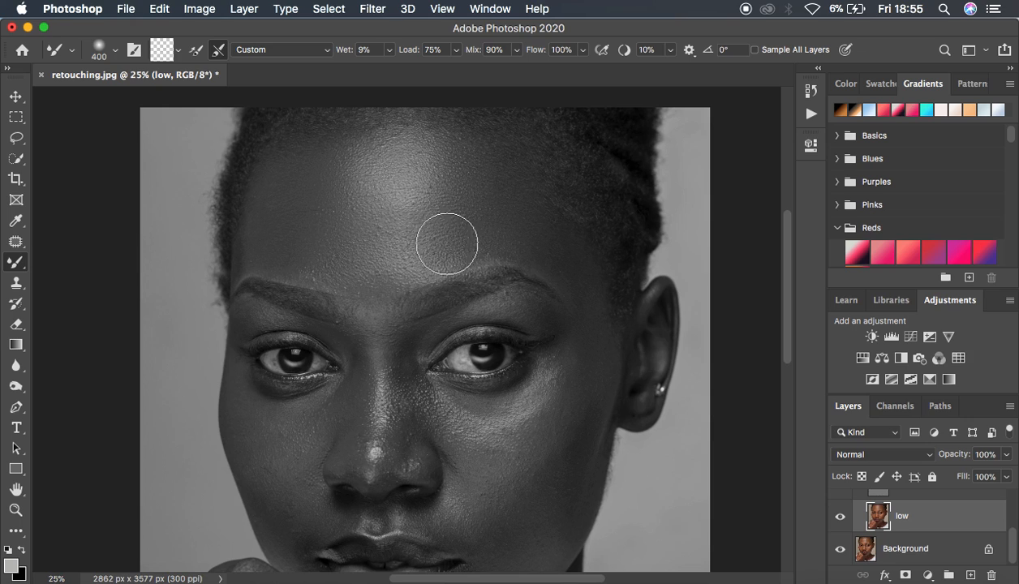
{"action": "mouse_move", "coordinate": [401, 197]}
{"action": "left_mouse_down"}
{"action": "mouse_move", "coordinate": [410, 147]}
{"action": "mouse_move", "coordinate": [402, 156]}
{"action": "left_mouse_up"}
{"action": "mouse_move", "coordinate": [340, 149]}
{"action": "left_mouse_down"}
{"action": "mouse_move", "coordinate": [323, 171]}
{"action": "mouse_move", "coordinate": [297, 156]}
{"action": "mouse_move", "coordinate": [280, 192]}
{"action": "mouse_move", "coordinate": [281, 228]}
{"action": "left_mouse_up"}
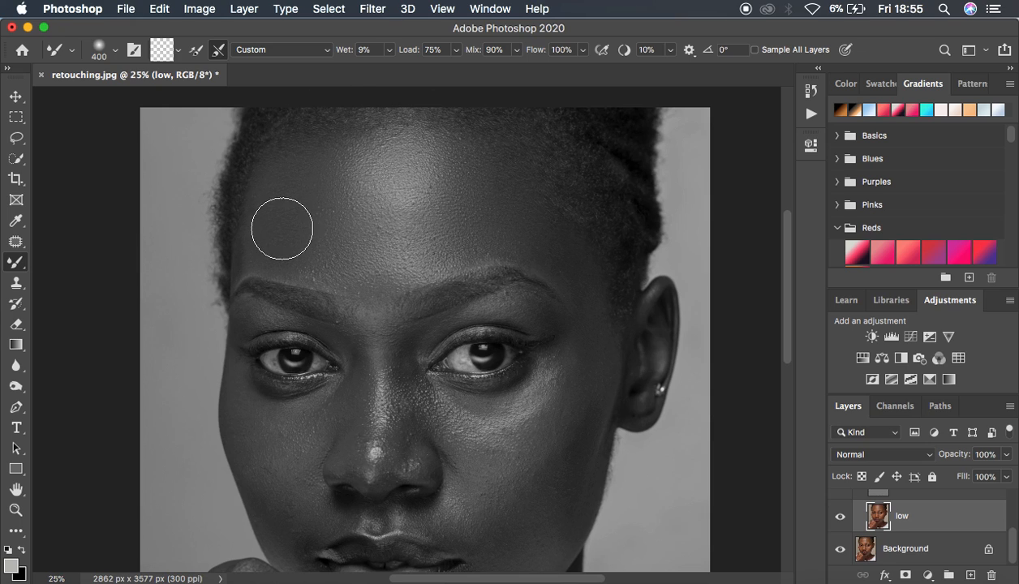
{"action": "mouse_move", "coordinate": [455, 189]}
{"action": "left_mouse_down"}
{"action": "mouse_move", "coordinate": [391, 202]}
{"action": "mouse_move", "coordinate": [445, 175]}
{"action": "left_mouse_up"}
{"action": "left_click_drag", "start_coordinate": [366, 176], "coordinate": [367, 154]}
{"action": "mouse_move", "coordinate": [450, 153]}
{"action": "left_mouse_down"}
{"action": "mouse_move", "coordinate": [420, 136]}
{"action": "mouse_move", "coordinate": [427, 143]}
{"action": "left_mouse_up"}
{"action": "left_click_drag", "start_coordinate": [447, 194], "coordinate": [402, 193]}
Compare the forehead before and after in colour by toggling the FREQ SEP group while the Black & White layer is temporarily hidden
{"action": "scroll", "coordinate": [981, 520], "scroll_direction": "up", "scroll_amount": 3}
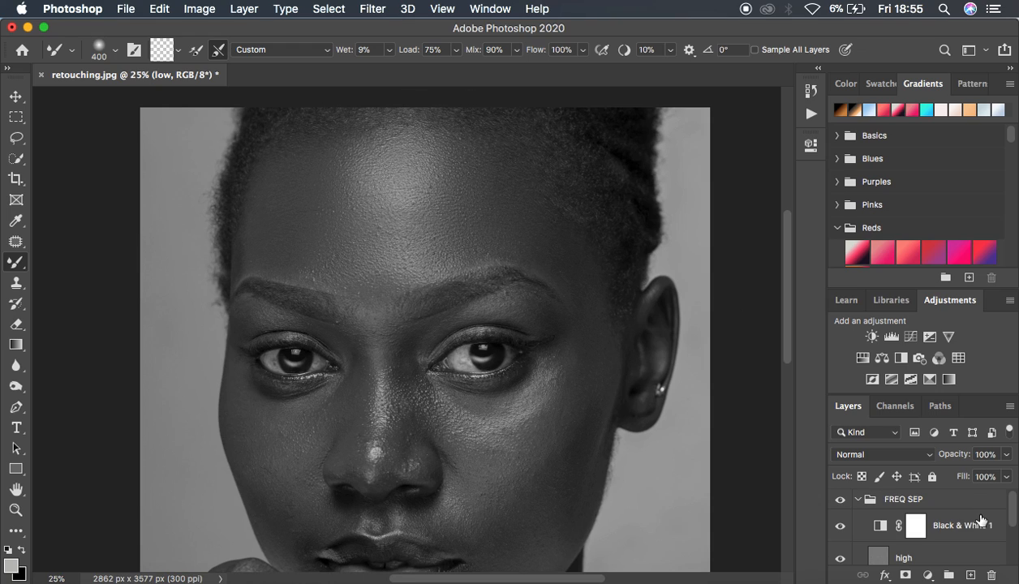
{"action": "left_click", "coordinate": [840, 526]}
{"action": "left_click", "coordinate": [840, 499]}
{"action": "left_click", "coordinate": [839, 499]}
{"action": "left_click", "coordinate": [839, 499]}
{"action": "left_click", "coordinate": [839, 500]}
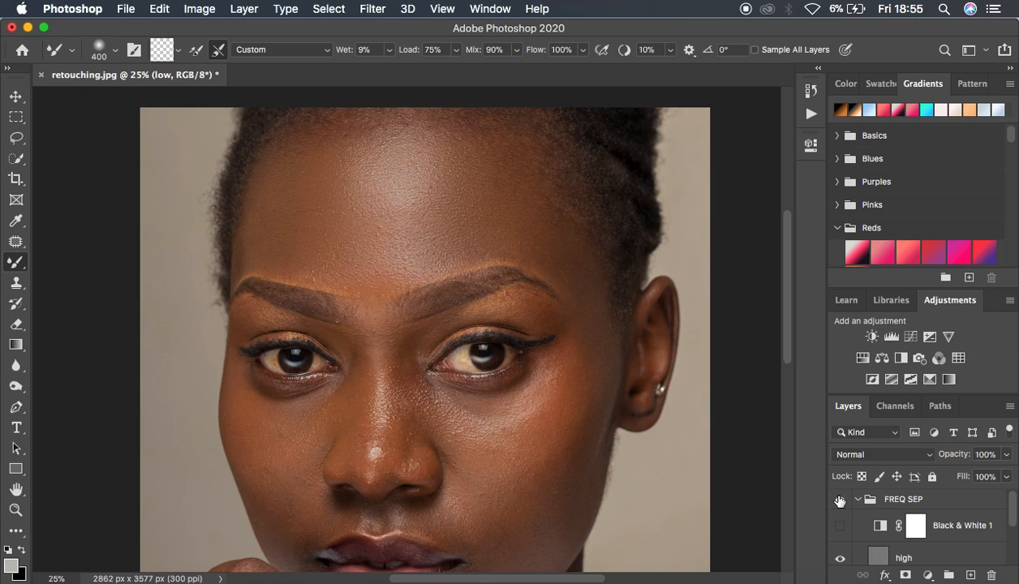
{"action": "left_click", "coordinate": [839, 500]}
{"action": "scroll", "coordinate": [960, 527], "scroll_direction": "down", "scroll_amount": 5}
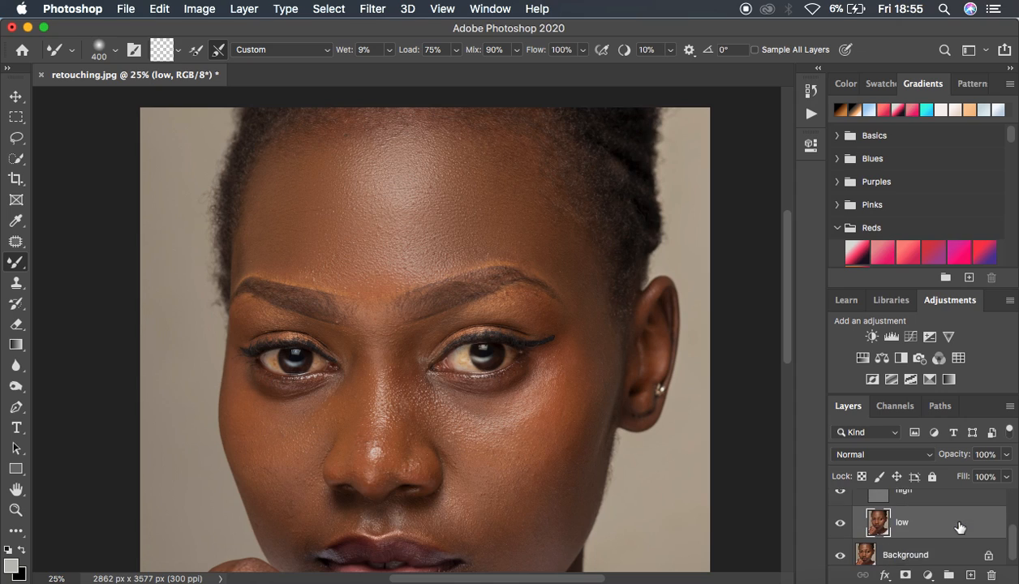
{"action": "scroll", "coordinate": [950, 520], "scroll_direction": "up", "scroll_amount": 5}
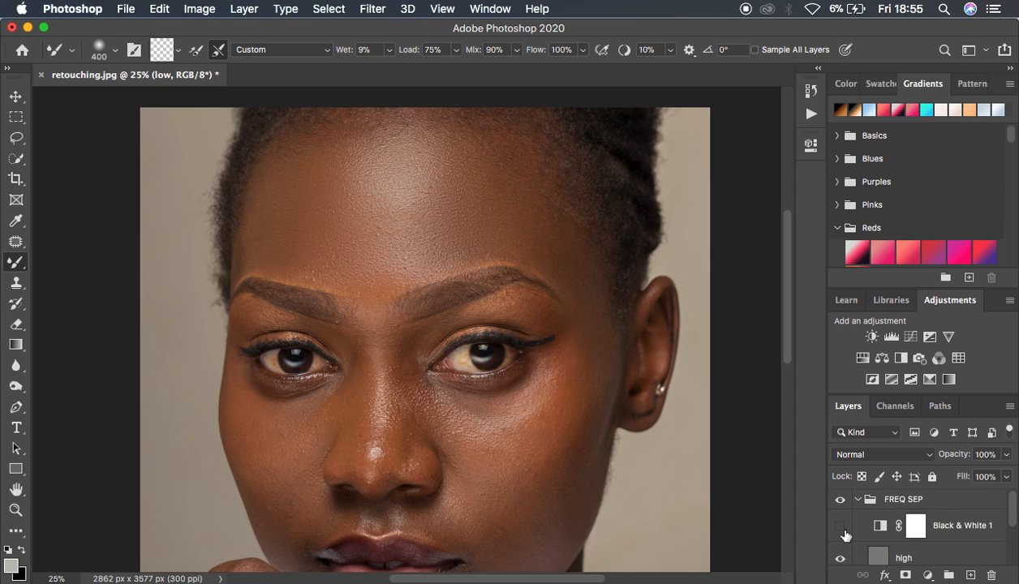
{"action": "left_click", "coordinate": [840, 527]}
{"action": "scroll", "coordinate": [941, 539], "scroll_direction": "down", "scroll_amount": 3}
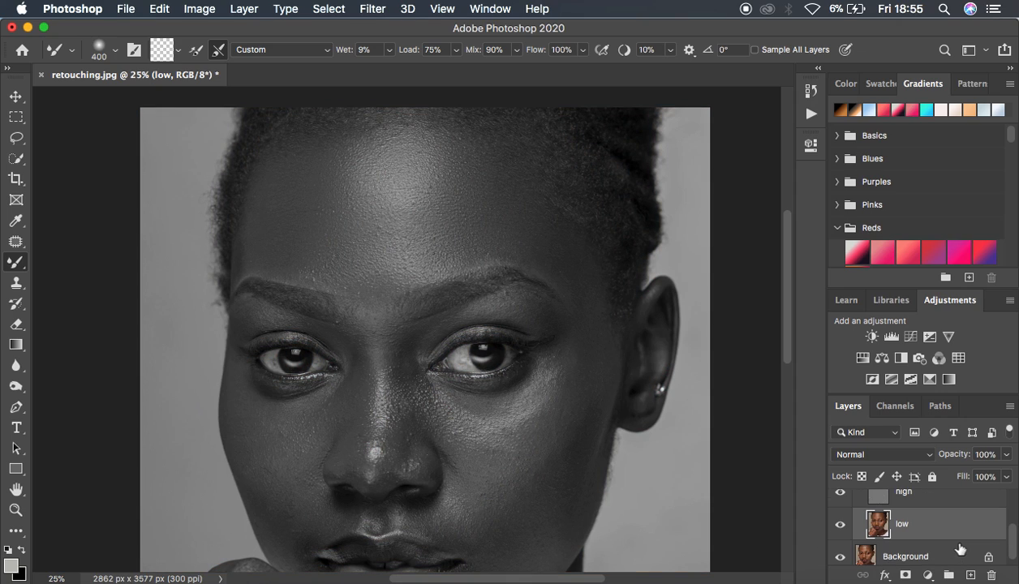
Blend the uneven tones on both cheeks of the low layer with the Mixer Brush
{"action": "mouse_move", "coordinate": [600, 326]}
{"action": "left_mouse_down"}
{"action": "mouse_move", "coordinate": [583, 396]}
{"action": "mouse_move", "coordinate": [529, 477]}
{"action": "mouse_move", "coordinate": [534, 432]}
{"action": "left_mouse_up"}
{"action": "mouse_move", "coordinate": [570, 289]}
{"action": "left_mouse_down"}
{"action": "mouse_move", "coordinate": [571, 266]}
{"action": "mouse_move", "coordinate": [584, 305]}
{"action": "mouse_move", "coordinate": [579, 325]}
{"action": "left_mouse_up"}
{"action": "left_click_drag", "start_coordinate": [562, 425], "coordinate": [554, 421]}
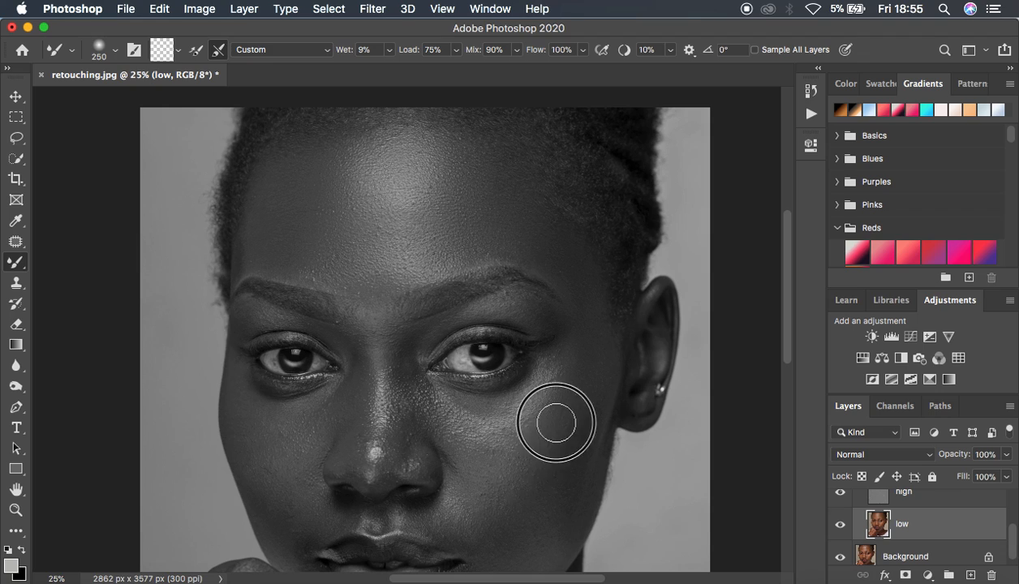
{"action": "mouse_move", "coordinate": [247, 445]}
{"action": "left_mouse_down"}
{"action": "mouse_move", "coordinate": [282, 483]}
{"action": "mouse_move", "coordinate": [275, 470]}
{"action": "mouse_move", "coordinate": [284, 519]}
{"action": "left_mouse_up"}
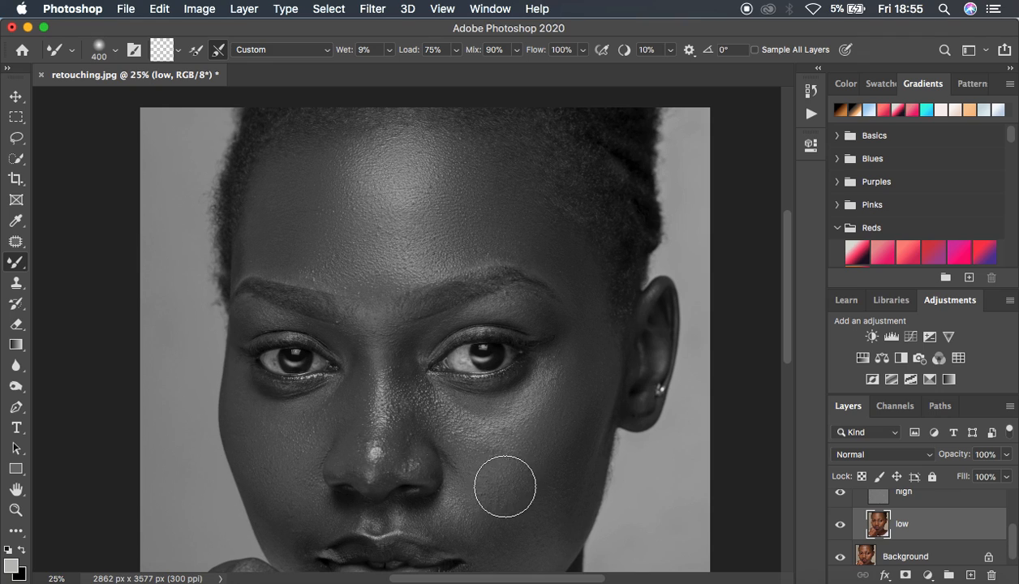
{"action": "mouse_move", "coordinate": [555, 444]}
{"action": "left_mouse_down"}
{"action": "mouse_move", "coordinate": [539, 487]}
{"action": "mouse_move", "coordinate": [564, 473]}
{"action": "mouse_move", "coordinate": [531, 532]}
{"action": "left_mouse_up"}
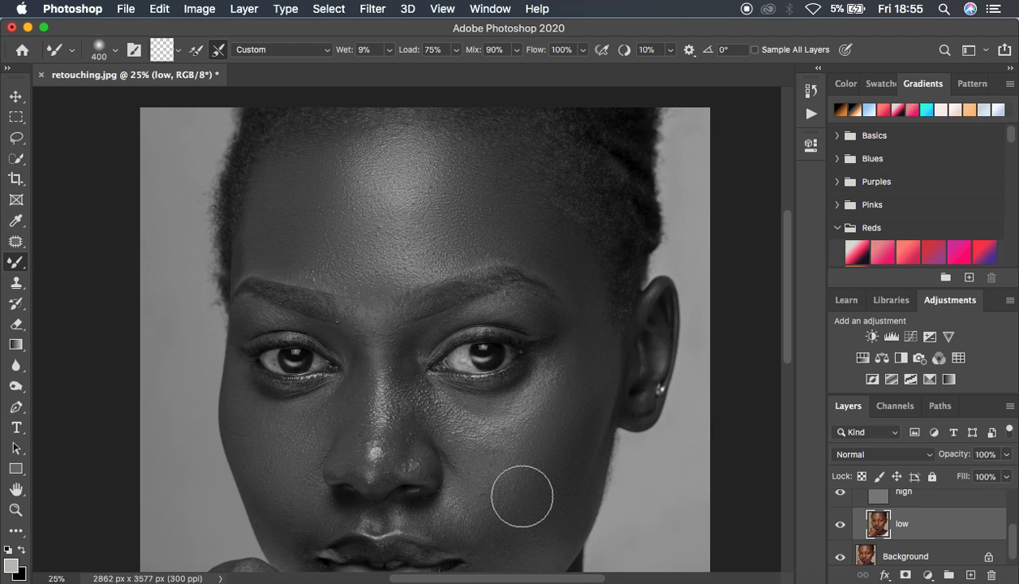
Blend the uneven tones under the eye, on the upper cheek and at the temple of the low layer with the Mixer Brush
{"action": "mouse_move", "coordinate": [548, 379]}
{"action": "left_mouse_down"}
{"action": "mouse_move", "coordinate": [502, 423]}
{"action": "mouse_move", "coordinate": [504, 414]}
{"action": "mouse_move", "coordinate": [481, 415]}
{"action": "mouse_move", "coordinate": [544, 383]}
{"action": "left_mouse_up"}
{"action": "mouse_move", "coordinate": [483, 416]}
{"action": "left_mouse_down"}
{"action": "mouse_move", "coordinate": [467, 421]}
{"action": "mouse_move", "coordinate": [482, 423]}
{"action": "left_mouse_up"}
{"action": "left_click_drag", "start_coordinate": [522, 386], "coordinate": [548, 393]}
{"action": "left_click_drag", "start_coordinate": [588, 302], "coordinate": [582, 297]}
{"action": "left_click_drag", "start_coordinate": [549, 259], "coordinate": [563, 263]}
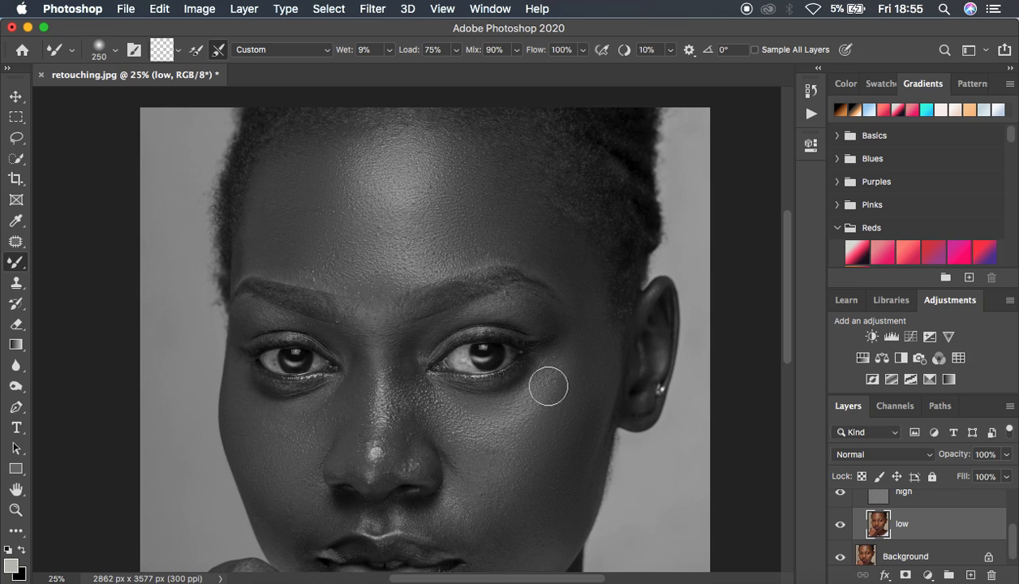
{"action": "mouse_move", "coordinate": [528, 384]}
{"action": "left_mouse_down"}
{"action": "mouse_move", "coordinate": [538, 387]}
{"action": "mouse_move", "coordinate": [509, 416]}
{"action": "mouse_move", "coordinate": [470, 418]}
{"action": "mouse_move", "coordinate": [511, 406]}
{"action": "mouse_move", "coordinate": [534, 384]}
{"action": "left_mouse_up"}
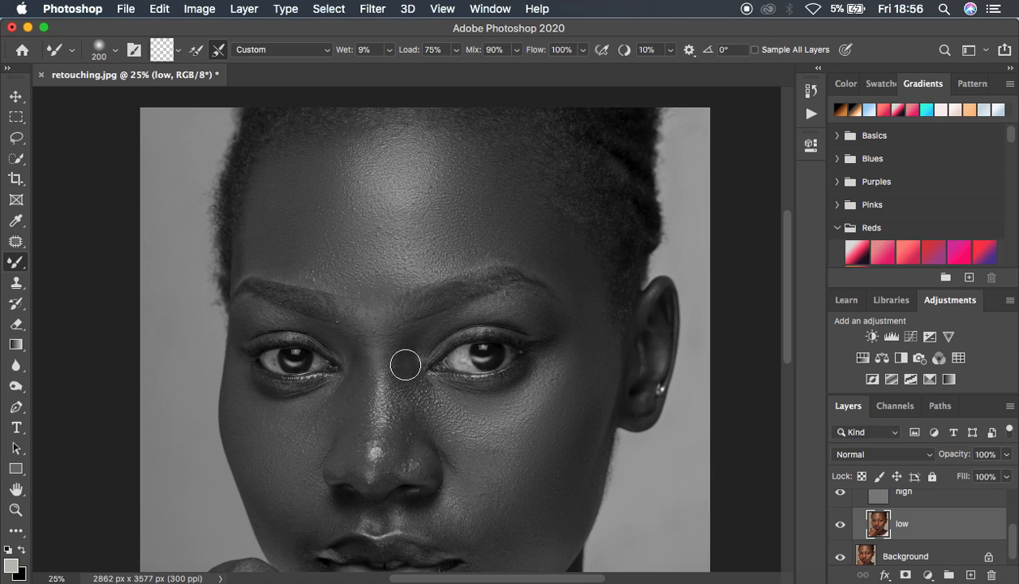
Smooth the highlights along the nose and the tones on the adjacent cheek with Mixer Brush strokes on the low layer
{"action": "mouse_move", "coordinate": [406, 370]}
{"action": "left_mouse_down"}
{"action": "mouse_move", "coordinate": [399, 423]}
{"action": "mouse_move", "coordinate": [398, 371]}
{"action": "mouse_move", "coordinate": [400, 407]}
{"action": "mouse_move", "coordinate": [422, 450]}
{"action": "mouse_move", "coordinate": [402, 354]}
{"action": "mouse_move", "coordinate": [357, 382]}
{"action": "mouse_move", "coordinate": [356, 419]}
{"action": "mouse_move", "coordinate": [365, 391]}
{"action": "mouse_move", "coordinate": [354, 342]}
{"action": "mouse_move", "coordinate": [368, 302]}
{"action": "mouse_move", "coordinate": [377, 300]}
{"action": "mouse_move", "coordinate": [362, 307]}
{"action": "mouse_move", "coordinate": [386, 331]}
{"action": "mouse_move", "coordinate": [398, 455]}
{"action": "mouse_move", "coordinate": [424, 469]}
{"action": "left_mouse_up"}
{"action": "mouse_move", "coordinate": [396, 438]}
{"action": "left_mouse_down"}
{"action": "mouse_move", "coordinate": [379, 467]}
{"action": "mouse_move", "coordinate": [372, 446]}
{"action": "mouse_move", "coordinate": [359, 457]}
{"action": "left_mouse_up"}
{"action": "mouse_move", "coordinate": [396, 384]}
{"action": "left_mouse_down"}
{"action": "mouse_move", "coordinate": [399, 412]}
{"action": "mouse_move", "coordinate": [402, 371]}
{"action": "left_mouse_up"}
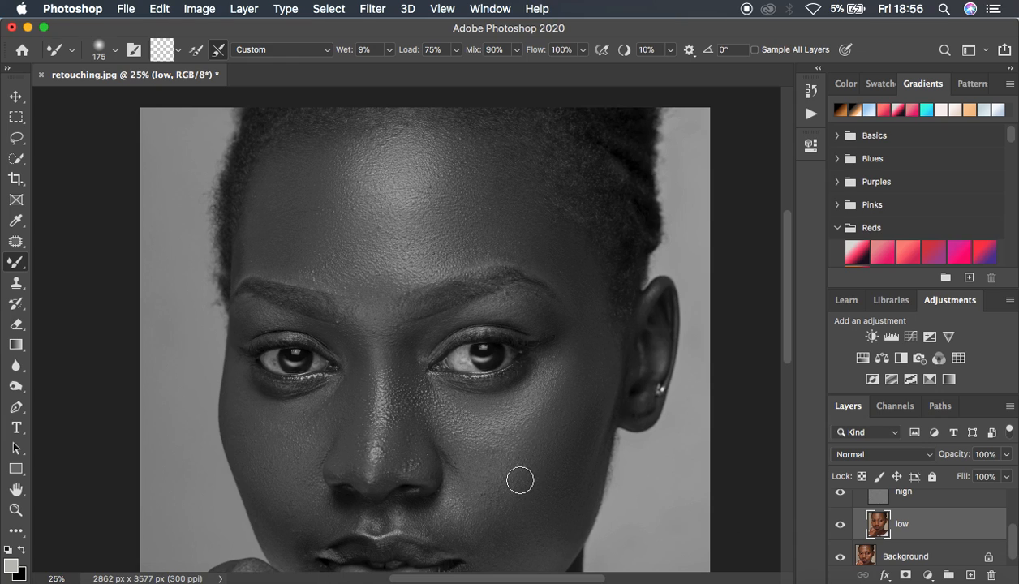
{"action": "mouse_move", "coordinate": [471, 448]}
{"action": "left_mouse_down"}
{"action": "mouse_move", "coordinate": [480, 462]}
{"action": "mouse_move", "coordinate": [469, 499]}
{"action": "mouse_move", "coordinate": [474, 535]}
{"action": "mouse_move", "coordinate": [487, 531]}
{"action": "left_mouse_up"}
{"action": "mouse_move", "coordinate": [511, 464]}
{"action": "left_mouse_down"}
{"action": "mouse_move", "coordinate": [515, 453]}
{"action": "mouse_move", "coordinate": [499, 452]}
{"action": "mouse_move", "coordinate": [529, 467]}
{"action": "left_mouse_up"}
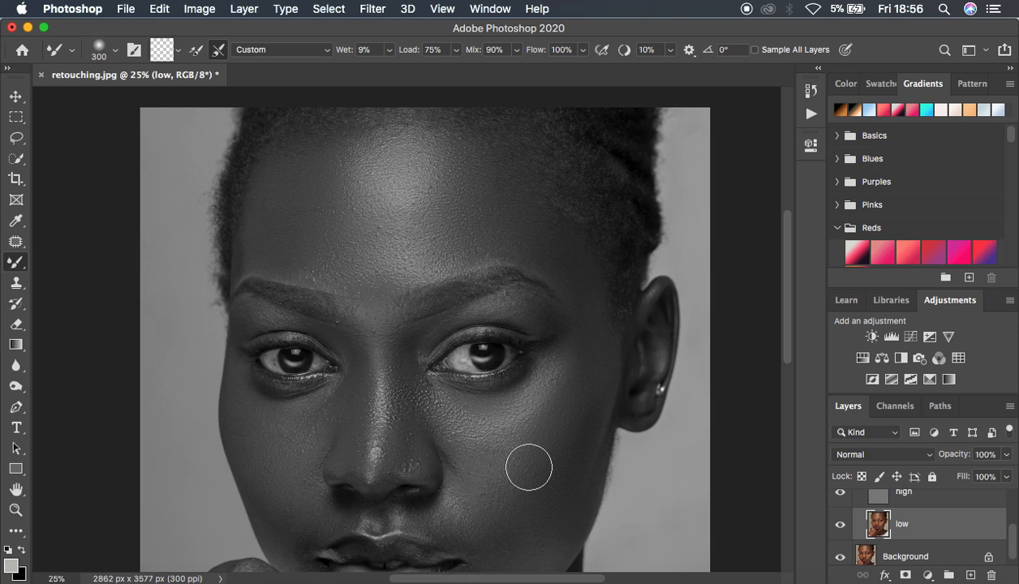
Even out the lower face on the low layer with the Mixer Brush, covering both cheeks, the chin, the jawline and the outer brow
{"action": "scroll", "coordinate": [528, 467], "scroll_direction": "down", "scroll_amount": 5}
{"action": "mouse_move", "coordinate": [283, 332]}
{"action": "left_mouse_down"}
{"action": "mouse_move", "coordinate": [289, 371]}
{"action": "mouse_move", "coordinate": [274, 376]}
{"action": "left_mouse_up"}
{"action": "left_click_drag", "start_coordinate": [269, 302], "coordinate": [276, 315]}
{"action": "mouse_move", "coordinate": [409, 496]}
{"action": "left_mouse_down"}
{"action": "mouse_move", "coordinate": [388, 514]}
{"action": "mouse_move", "coordinate": [439, 493]}
{"action": "mouse_move", "coordinate": [488, 433]}
{"action": "mouse_move", "coordinate": [473, 471]}
{"action": "left_mouse_up"}
{"action": "mouse_move", "coordinate": [445, 381]}
{"action": "left_mouse_down"}
{"action": "mouse_move", "coordinate": [455, 391]}
{"action": "mouse_move", "coordinate": [450, 368]}
{"action": "mouse_move", "coordinate": [471, 363]}
{"action": "mouse_move", "coordinate": [490, 395]}
{"action": "mouse_move", "coordinate": [479, 443]}
{"action": "left_mouse_up"}
{"action": "mouse_move", "coordinate": [287, 372]}
{"action": "left_mouse_down"}
{"action": "mouse_move", "coordinate": [278, 370]}
{"action": "mouse_move", "coordinate": [293, 411]}
{"action": "left_mouse_up"}
{"action": "left_click_drag", "start_coordinate": [328, 381], "coordinate": [338, 379]}
{"action": "mouse_move", "coordinate": [419, 379]}
{"action": "left_mouse_down"}
{"action": "mouse_move", "coordinate": [444, 386]}
{"action": "mouse_move", "coordinate": [453, 355]}
{"action": "mouse_move", "coordinate": [473, 407]}
{"action": "mouse_move", "coordinate": [470, 436]}
{"action": "left_mouse_up"}
{"action": "mouse_move", "coordinate": [512, 390]}
{"action": "left_mouse_down"}
{"action": "mouse_move", "coordinate": [510, 417]}
{"action": "mouse_move", "coordinate": [527, 428]}
{"action": "left_mouse_up"}
{"action": "left_click_drag", "start_coordinate": [450, 496], "coordinate": [369, 509]}
{"action": "mouse_move", "coordinate": [412, 277]}
{"action": "left_mouse_down"}
{"action": "mouse_move", "coordinate": [398, 278]}
{"action": "mouse_move", "coordinate": [409, 277]}
{"action": "mouse_move", "coordinate": [416, 255]}
{"action": "mouse_move", "coordinate": [459, 278]}
{"action": "left_mouse_up"}
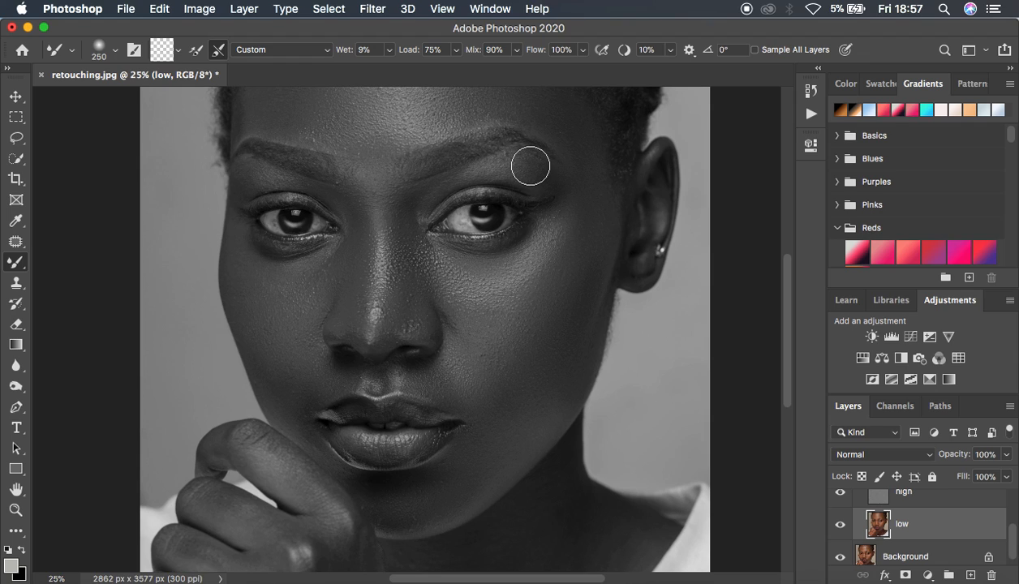
{"action": "mouse_move", "coordinate": [530, 165]}
{"action": "left_mouse_down"}
{"action": "mouse_move", "coordinate": [544, 170]}
{"action": "mouse_move", "coordinate": [526, 177]}
{"action": "mouse_move", "coordinate": [534, 182]}
{"action": "mouse_move", "coordinate": [572, 183]}
{"action": "mouse_move", "coordinate": [580, 166]}
{"action": "mouse_move", "coordinate": [565, 157]}
{"action": "left_mouse_up"}
Hide the Black & White 1 layer and compare the whole portrait before and after in colour by toggling the FREQ SEP group
{"action": "key", "text": "super+minus"}
{"action": "key", "text": "super+minus"}
{"action": "key", "text": "super+plus"}
{"action": "key", "text": "super+minus"}
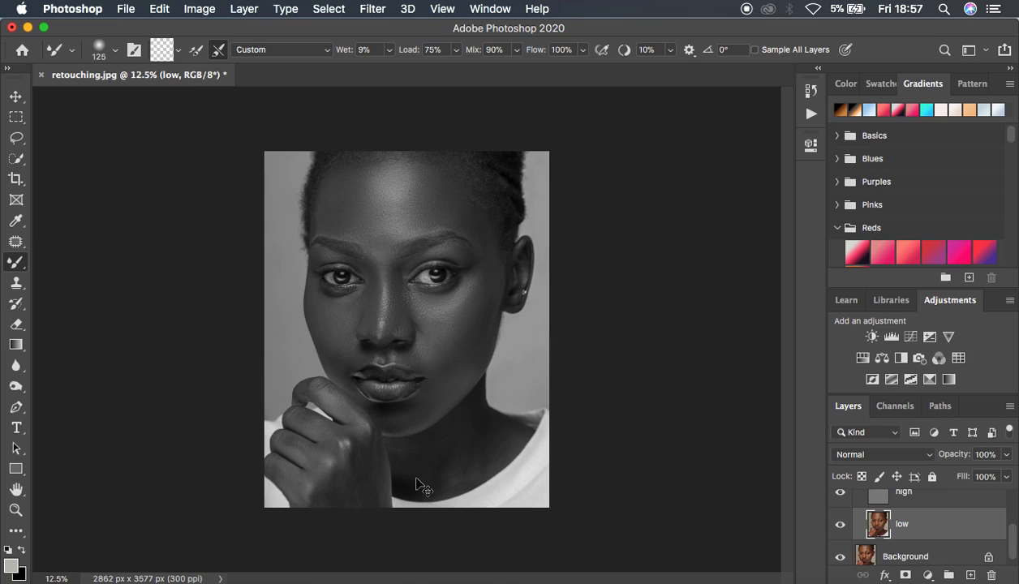
{"action": "scroll", "coordinate": [978, 516], "scroll_direction": "up", "scroll_amount": 3}
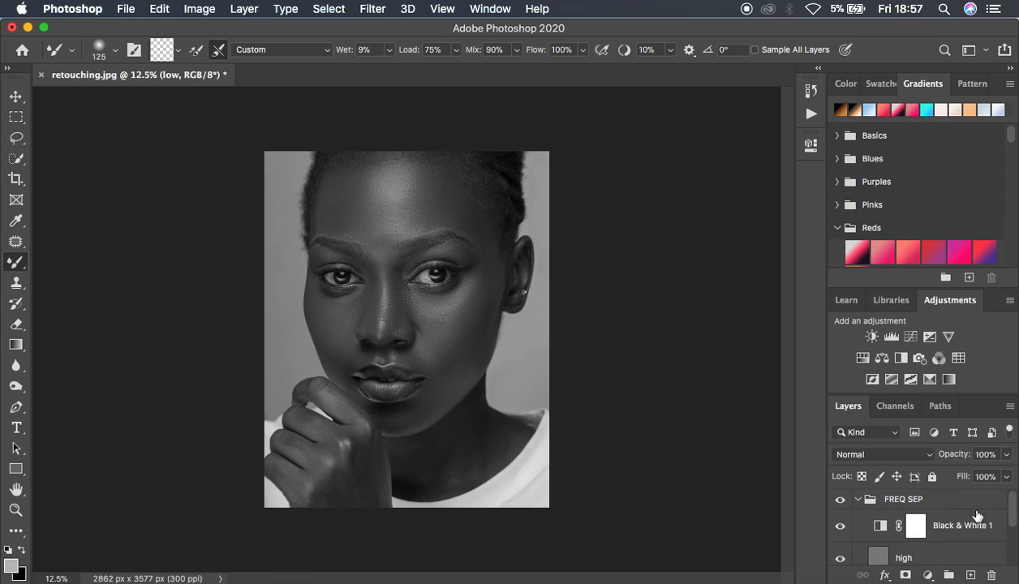
{"action": "left_click", "coordinate": [841, 525]}
{"action": "left_click", "coordinate": [841, 500]}
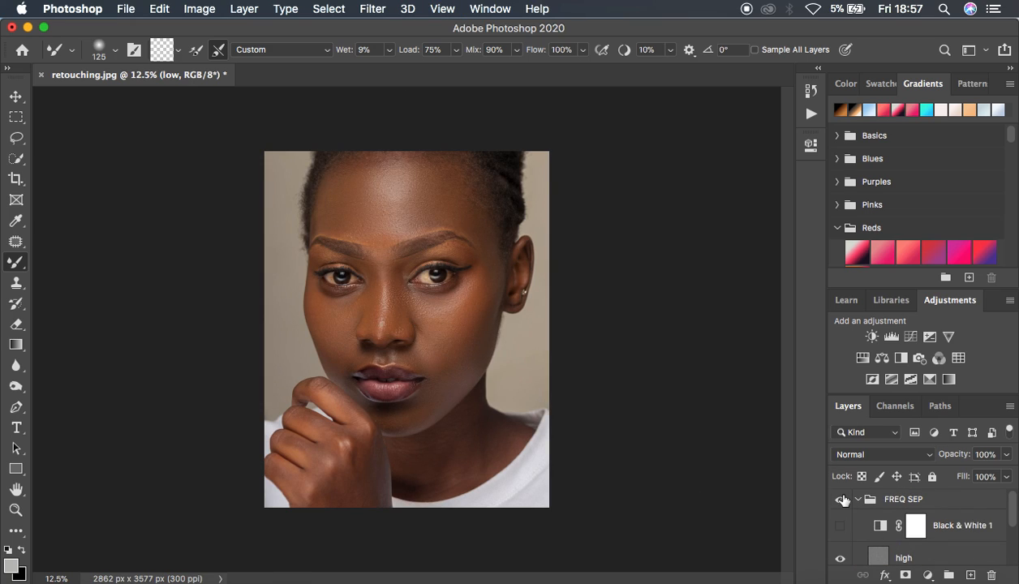
{"action": "left_click", "coordinate": [841, 499]}
Blend the tones on the neck, hand and fingers of the low layer with a size 250 Mixer Brush
{"action": "mouse_move", "coordinate": [406, 453]}
{"action": "left_mouse_down"}
{"action": "mouse_move", "coordinate": [417, 476]}
{"action": "mouse_move", "coordinate": [438, 464]}
{"action": "mouse_move", "coordinate": [463, 416]}
{"action": "mouse_move", "coordinate": [467, 442]}
{"action": "mouse_move", "coordinate": [494, 431]}
{"action": "mouse_move", "coordinate": [460, 479]}
{"action": "mouse_move", "coordinate": [429, 451]}
{"action": "mouse_move", "coordinate": [402, 451]}
{"action": "left_mouse_up"}
{"action": "mouse_move", "coordinate": [354, 476]}
{"action": "left_mouse_down"}
{"action": "mouse_move", "coordinate": [323, 503]}
{"action": "mouse_move", "coordinate": [358, 473]}
{"action": "mouse_move", "coordinate": [369, 480]}
{"action": "mouse_move", "coordinate": [359, 491]}
{"action": "mouse_move", "coordinate": [354, 458]}
{"action": "mouse_move", "coordinate": [325, 487]}
{"action": "mouse_move", "coordinate": [363, 480]}
{"action": "mouse_move", "coordinate": [375, 519]}
{"action": "left_mouse_up"}
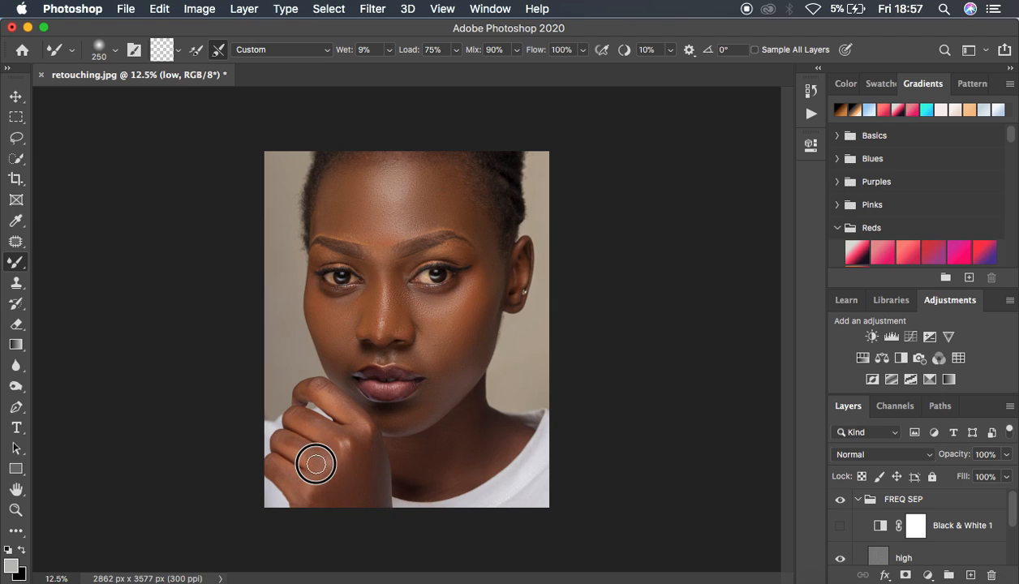
{"action": "mouse_move", "coordinate": [315, 464]}
{"action": "left_mouse_down"}
{"action": "mouse_move", "coordinate": [294, 445]}
{"action": "mouse_move", "coordinate": [319, 457]}
{"action": "left_mouse_up"}
{"action": "left_click_drag", "start_coordinate": [300, 420], "coordinate": [311, 424]}
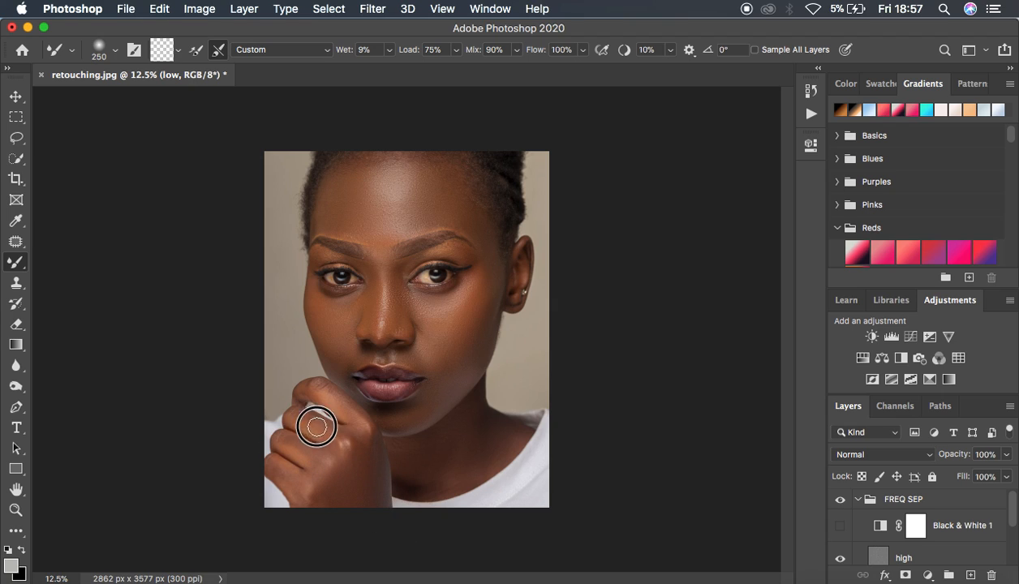
{"action": "left_click_drag", "start_coordinate": [321, 387], "coordinate": [375, 441]}
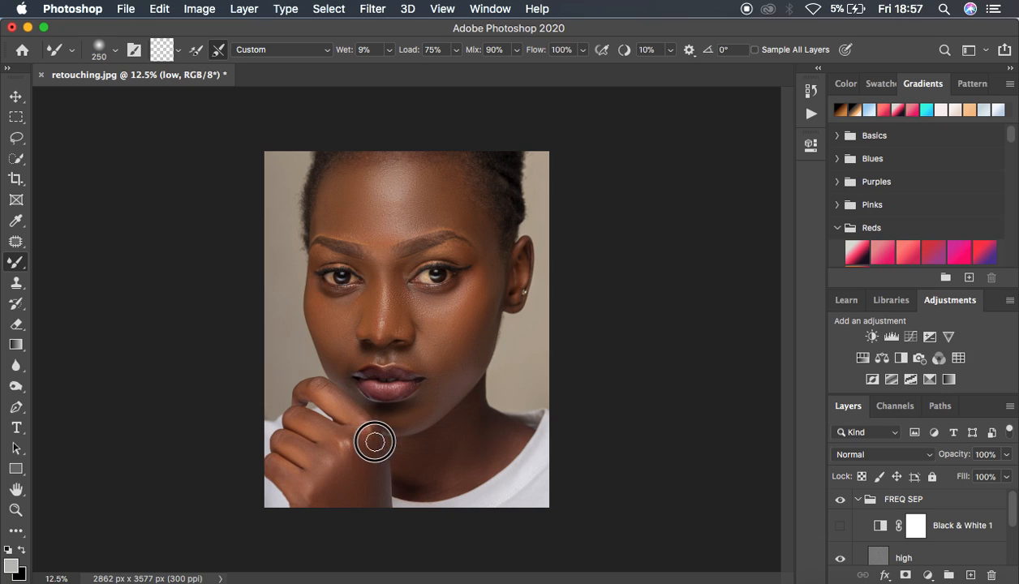
{"action": "left_click_drag", "start_coordinate": [289, 485], "coordinate": [291, 478]}
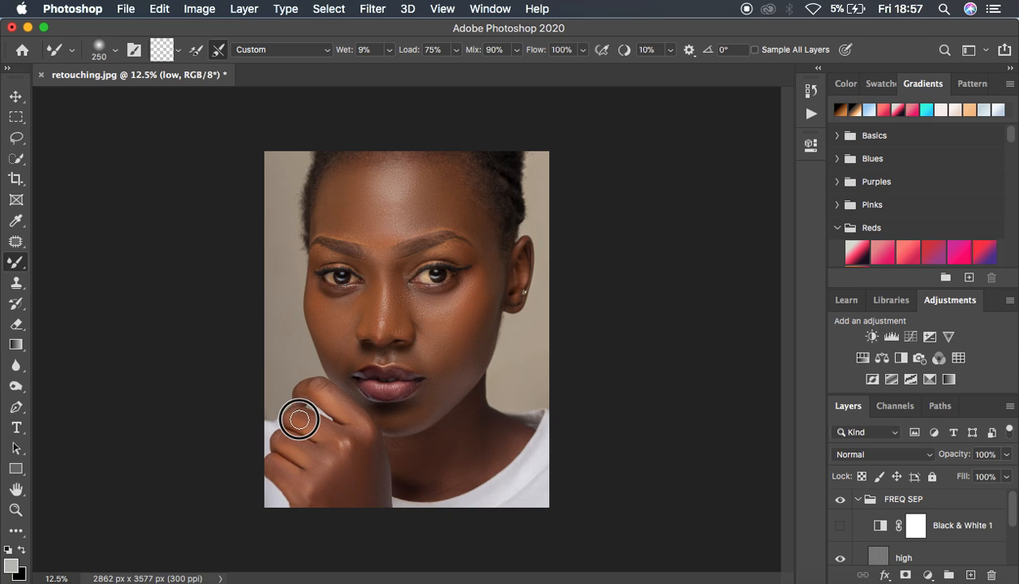
{"action": "left_click_drag", "start_coordinate": [301, 390], "coordinate": [341, 396]}
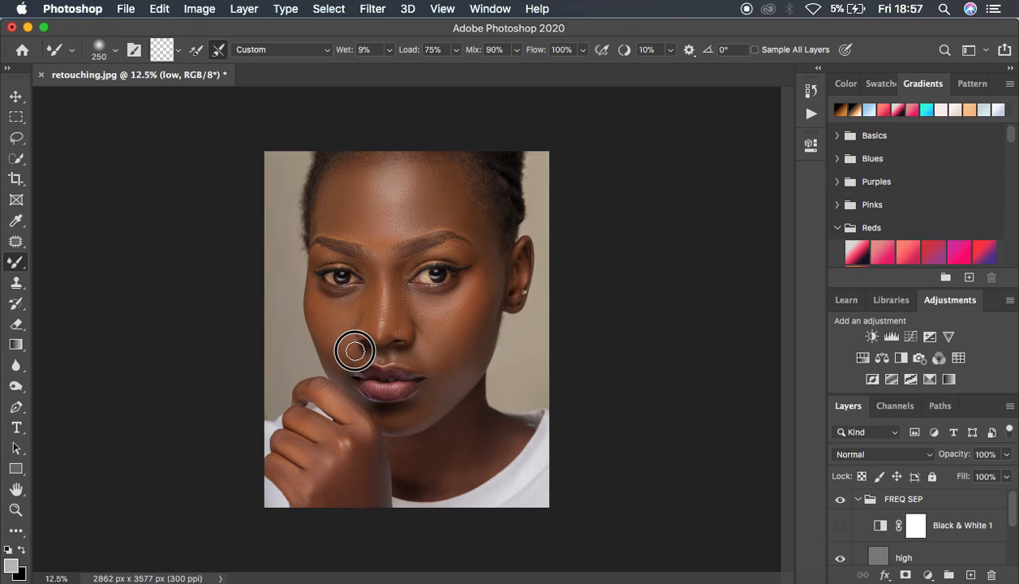
Smooth the forehead up to the hairline on the low layer, enlarging the Mixer Brush to size 500
{"action": "left_click_drag", "start_coordinate": [402, 216], "coordinate": [385, 205]}
{"action": "mouse_move", "coordinate": [473, 206]}
{"action": "left_mouse_down"}
{"action": "mouse_move", "coordinate": [448, 173]}
{"action": "mouse_move", "coordinate": [422, 163]}
{"action": "left_mouse_up"}
{"action": "key", "text": "bracketright"}
{"action": "key", "text": "bracketright"}
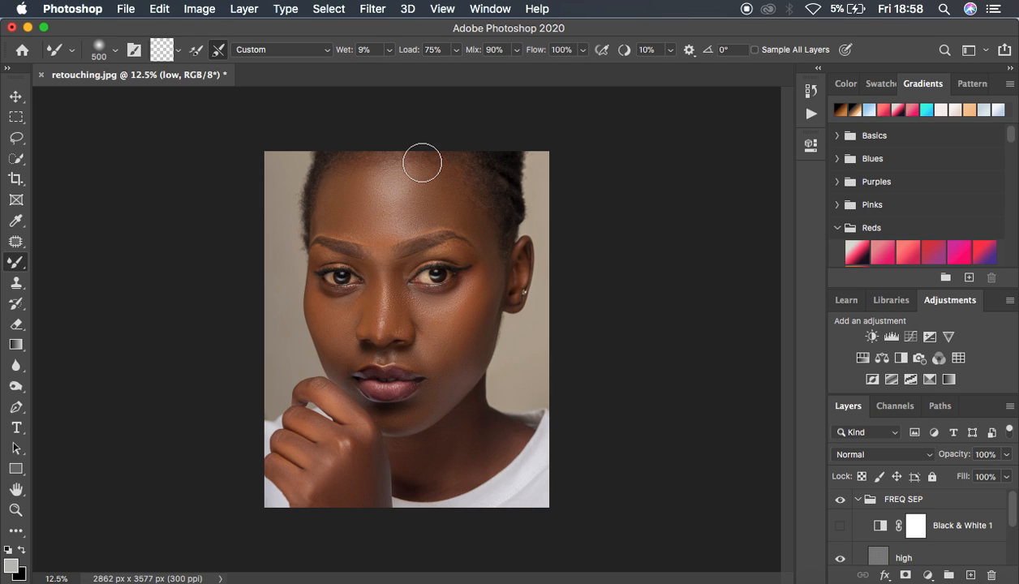
{"action": "mouse_move", "coordinate": [353, 161]}
{"action": "left_mouse_down"}
{"action": "mouse_move", "coordinate": [407, 146]}
{"action": "mouse_move", "coordinate": [448, 167]}
{"action": "left_mouse_up"}
Compare the retouched portrait with the original by toggling the visibility of the FREQ SEP group
{"action": "left_click", "coordinate": [840, 498]}
{"action": "left_click", "coordinate": [839, 498]}
{"action": "left_click", "coordinate": [840, 498]}
{"action": "left_click", "coordinate": [840, 498]}
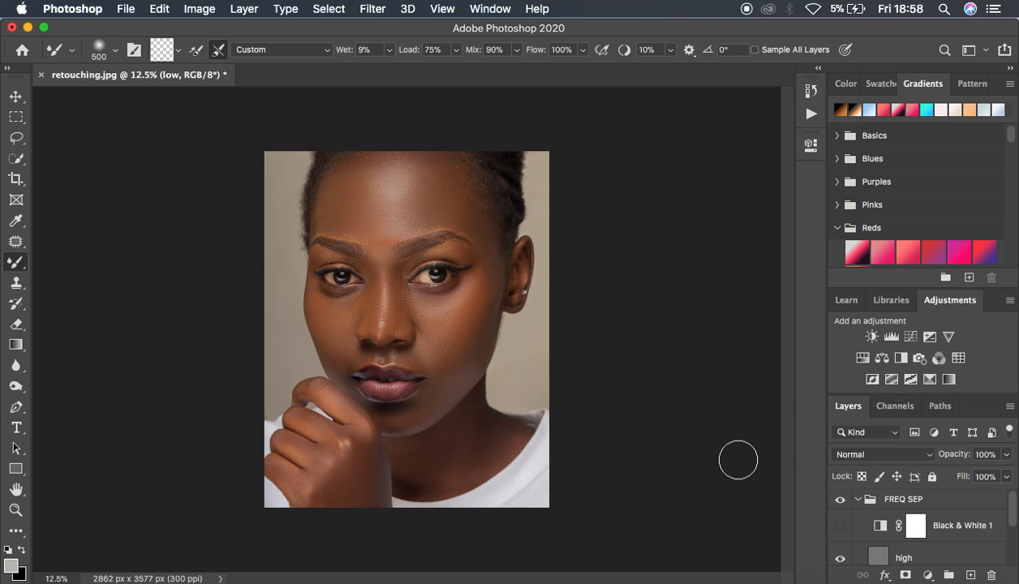
Delete the Black & White 1 adjustment layer and make the low layer active
{"action": "left_click", "coordinate": [964, 527]}
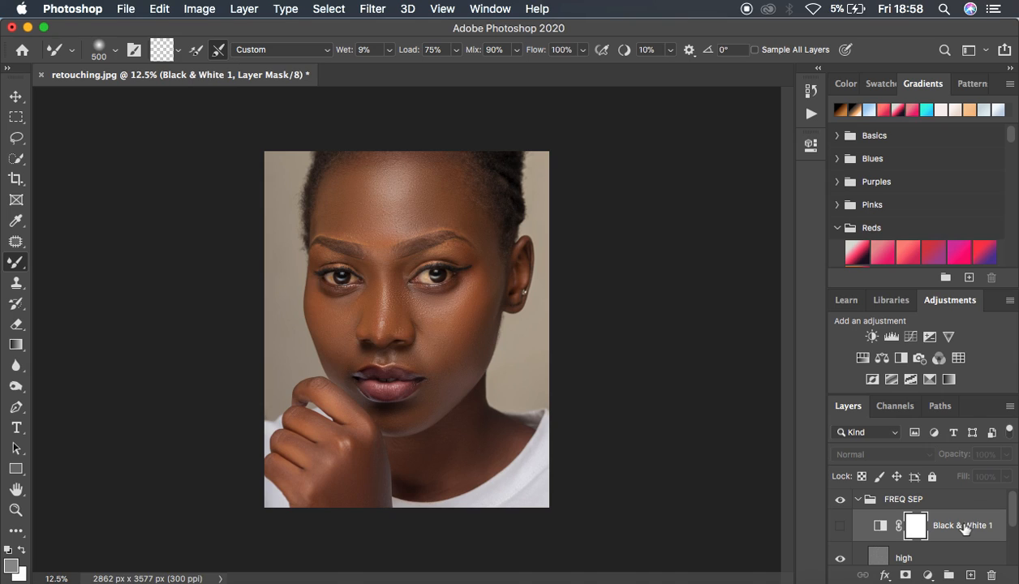
{"action": "key", "text": "Delete"}
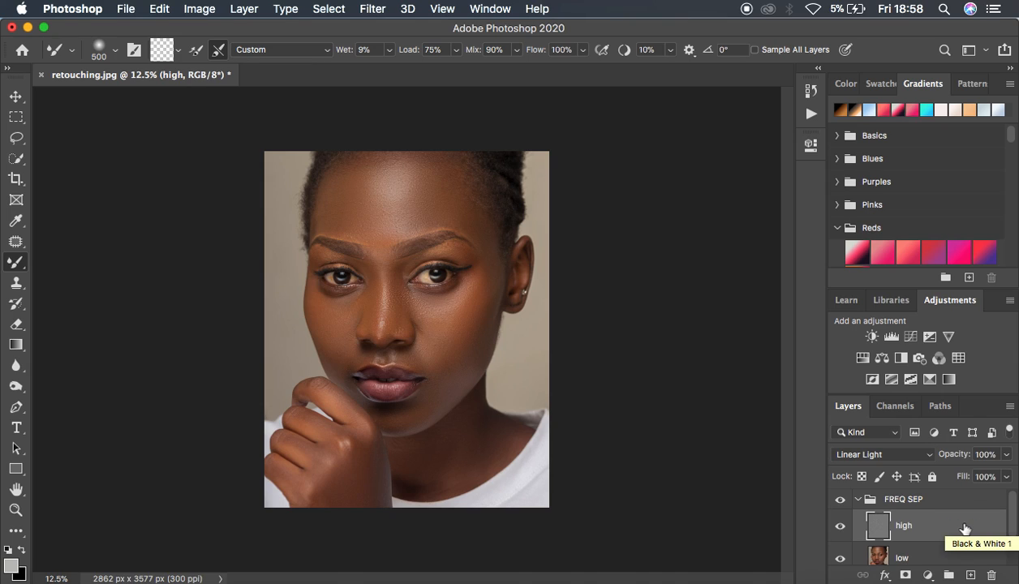
{"action": "left_click", "coordinate": [932, 558]}
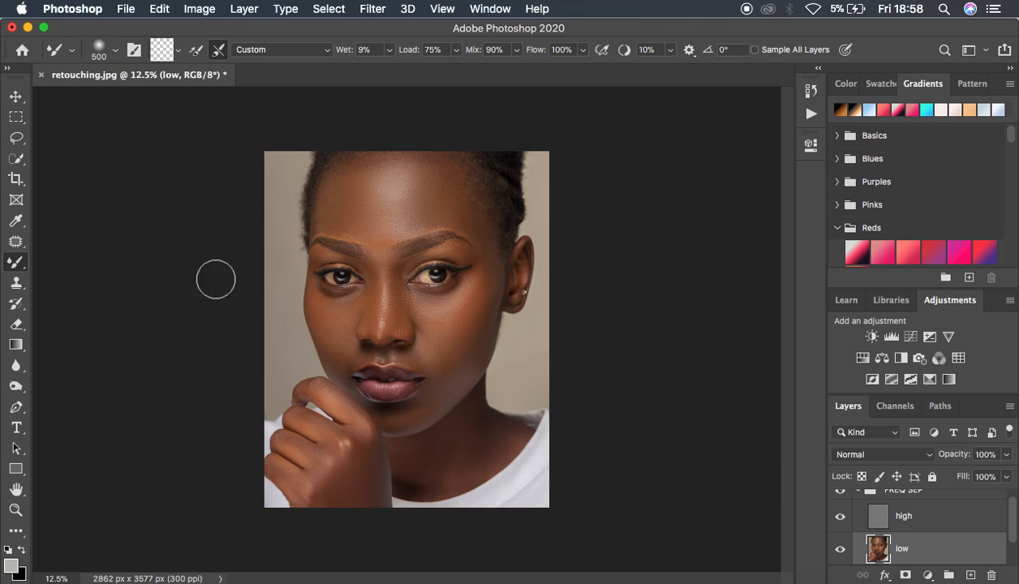
Outline the forehead with the Lasso tool, soften it with a Gaussian Blur of 27 pixels, and clear the selection
{"action": "left_click", "coordinate": [17, 140]}
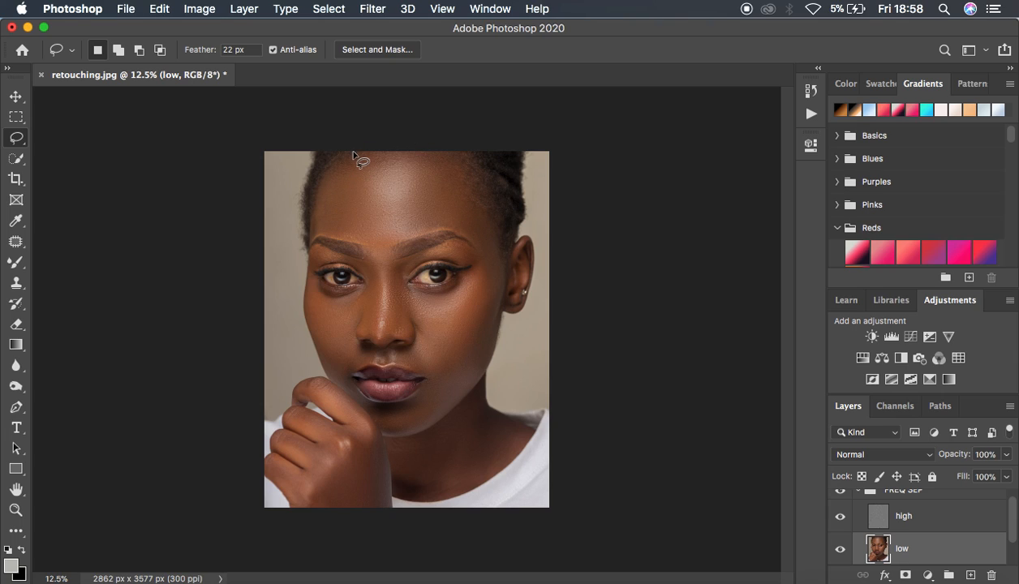
{"action": "mouse_move", "coordinate": [347, 153]}
{"action": "left_mouse_down"}
{"action": "mouse_move", "coordinate": [313, 214]}
{"action": "mouse_move", "coordinate": [319, 231]}
{"action": "mouse_move", "coordinate": [385, 243]}
{"action": "mouse_move", "coordinate": [449, 228]}
{"action": "mouse_move", "coordinate": [480, 247]}
{"action": "mouse_move", "coordinate": [485, 232]}
{"action": "mouse_move", "coordinate": [443, 146]}
{"action": "mouse_move", "coordinate": [351, 145]}
{"action": "left_mouse_up"}
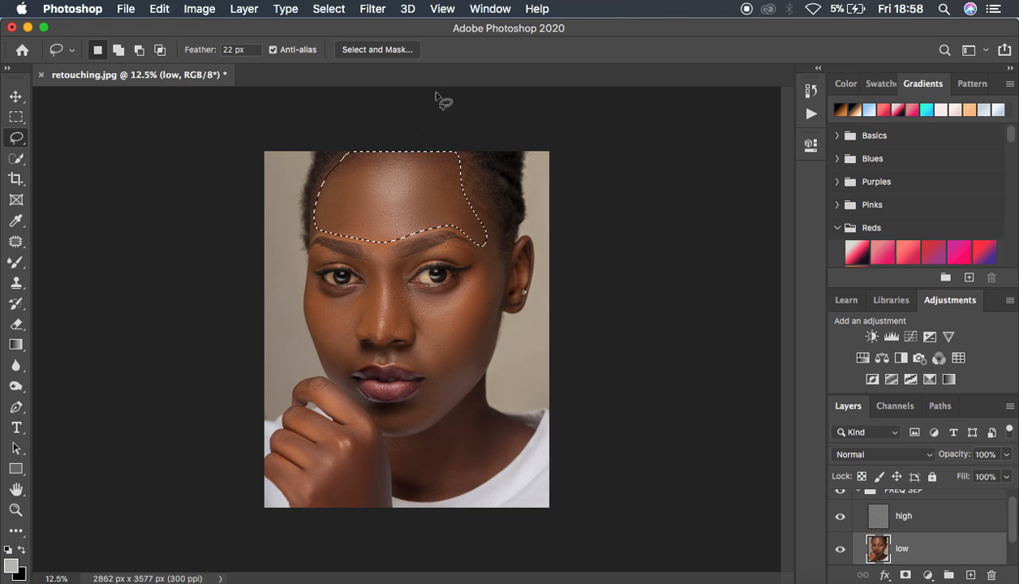
{"action": "left_click", "coordinate": [370, 10]}
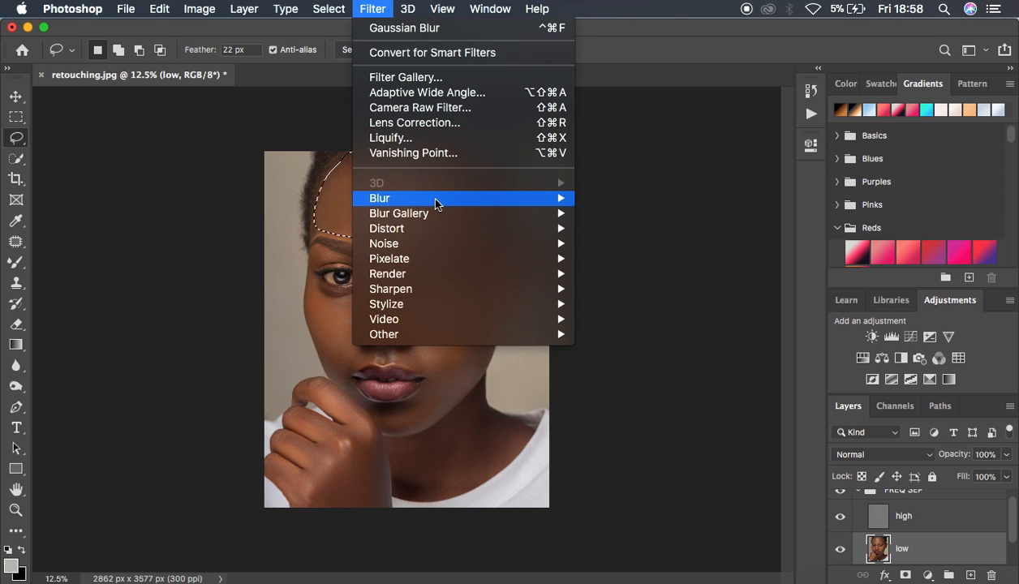
{"action": "mouse_move", "coordinate": [432, 198]}
{"action": "left_click", "coordinate": [653, 260]}
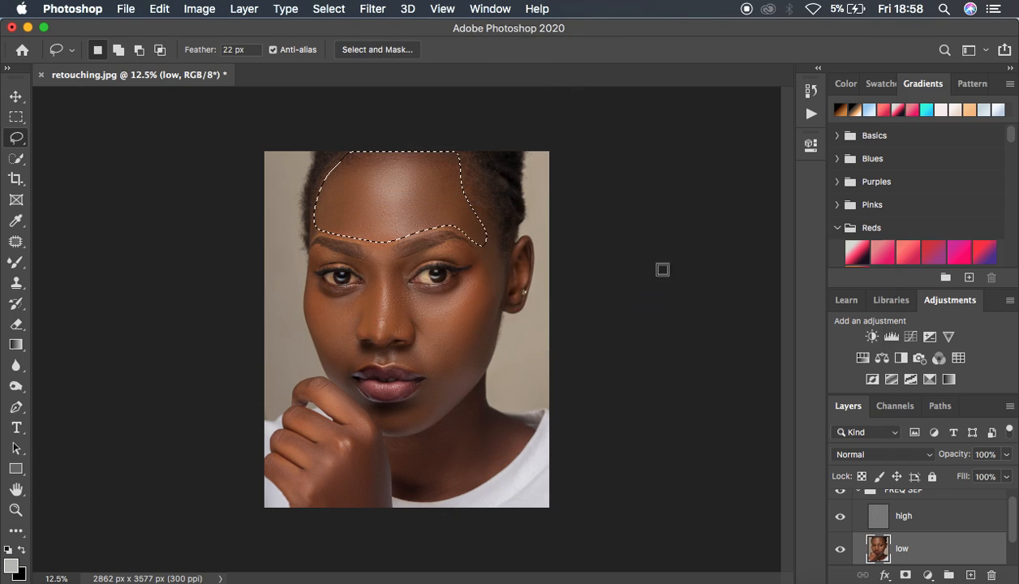
{"action": "left_click_drag", "start_coordinate": [719, 71], "coordinate": [667, 73]}
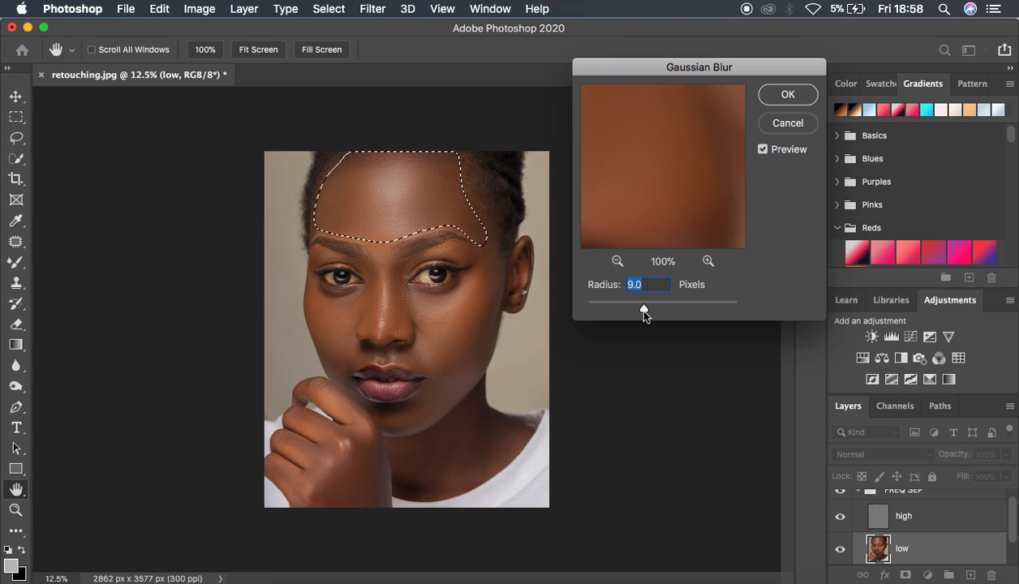
{"action": "left_click_drag", "start_coordinate": [643, 309], "coordinate": [657, 310]}
{"action": "left_click", "coordinate": [648, 310]}
{"action": "type", "text": "27"}
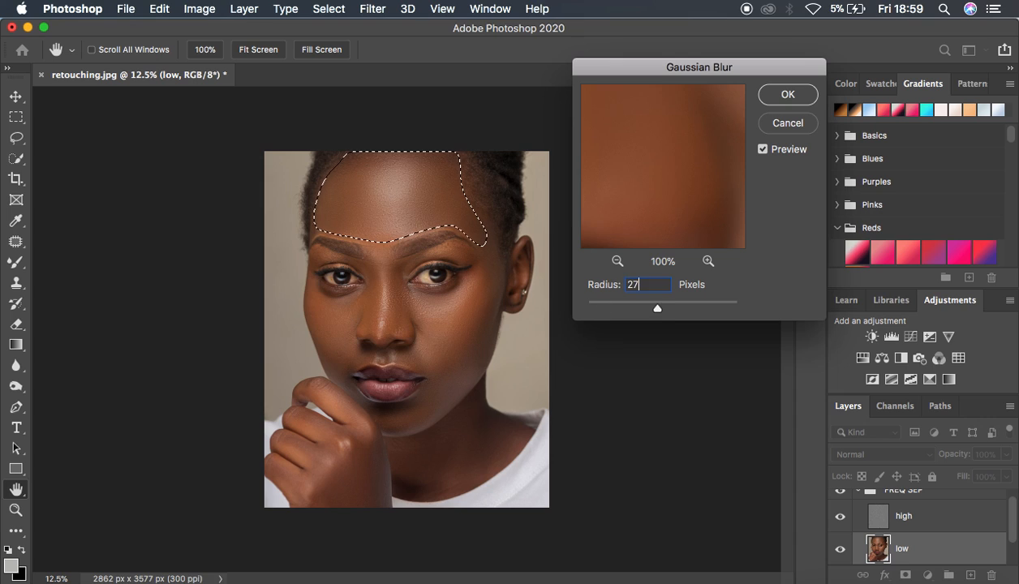
{"action": "key", "text": "super+plus"}
{"action": "key", "text": "super+minus"}
{"action": "left_click", "coordinate": [771, 95]}
{"action": "key", "text": "l"}
{"action": "key", "text": "super+d"}
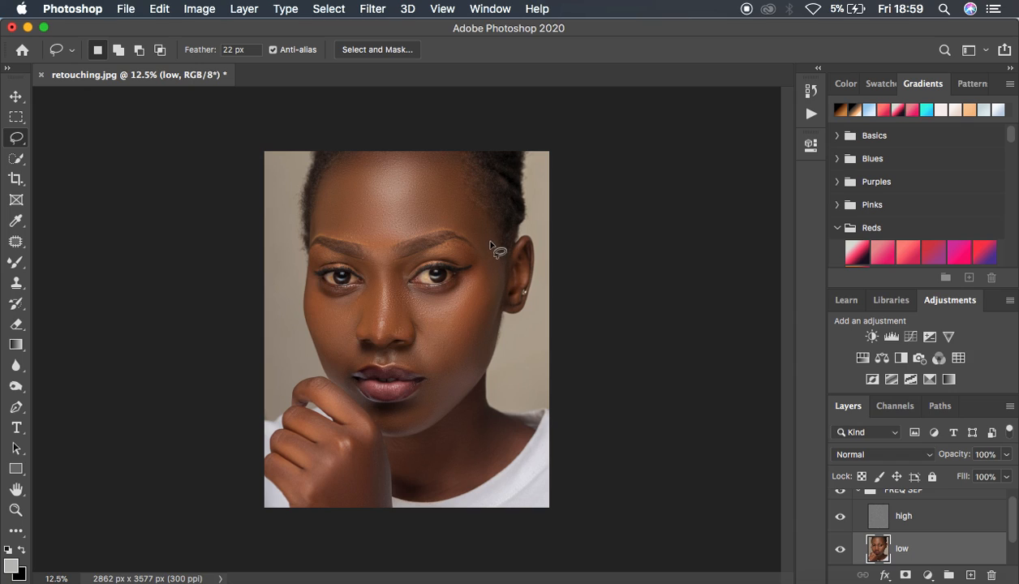
Lasso the cheek and temple on the ear side, reapply the Gaussian Blur to that area, and deselect it
{"action": "mouse_move", "coordinate": [488, 235]}
{"action": "left_mouse_down"}
{"action": "mouse_move", "coordinate": [462, 293]}
{"action": "mouse_move", "coordinate": [420, 317]}
{"action": "mouse_move", "coordinate": [430, 369]}
{"action": "mouse_move", "coordinate": [456, 367]}
{"action": "mouse_move", "coordinate": [481, 320]}
{"action": "mouse_move", "coordinate": [497, 276]}
{"action": "mouse_move", "coordinate": [494, 243]}
{"action": "left_mouse_up"}
{"action": "right_click", "coordinate": [477, 316]}
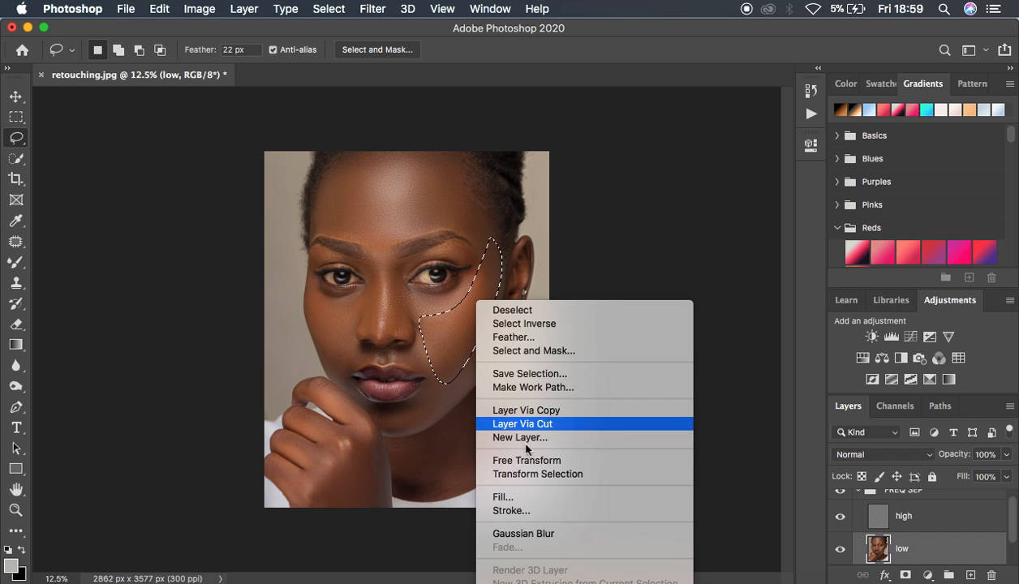
{"action": "left_click", "coordinate": [548, 532]}
{"action": "key", "text": "super+d"}
Lasso the jawline from the cheek down to the chin and reapply the Gaussian Blur to it
{"action": "mouse_move", "coordinate": [487, 307]}
{"action": "left_mouse_down"}
{"action": "mouse_move", "coordinate": [430, 391]}
{"action": "mouse_move", "coordinate": [378, 417]}
{"action": "mouse_move", "coordinate": [387, 430]}
{"action": "mouse_move", "coordinate": [415, 431]}
{"action": "mouse_move", "coordinate": [453, 403]}
{"action": "mouse_move", "coordinate": [495, 318]}
{"action": "left_mouse_up"}
{"action": "right_click", "coordinate": [468, 348]}
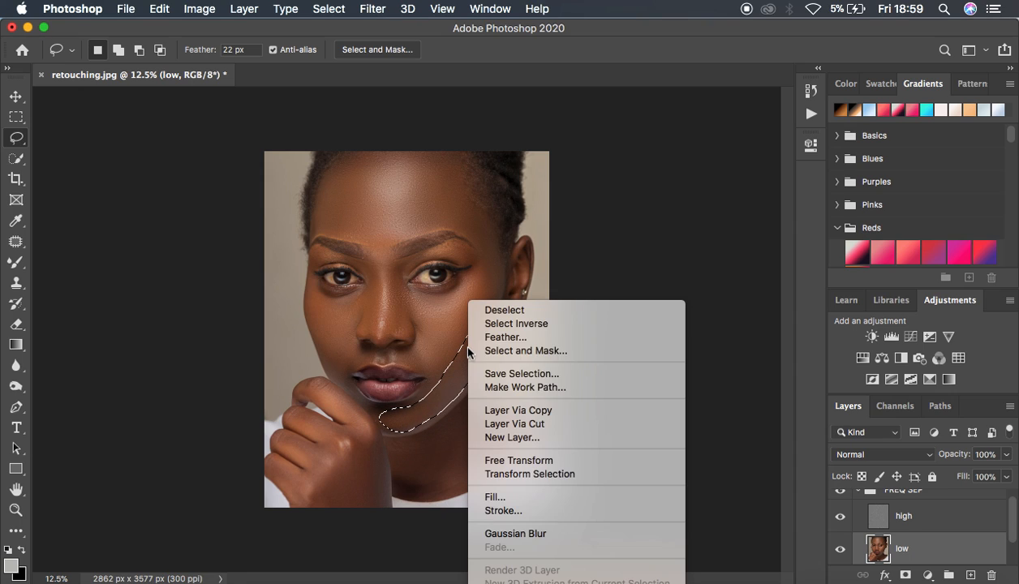
{"action": "left_click", "coordinate": [549, 533]}
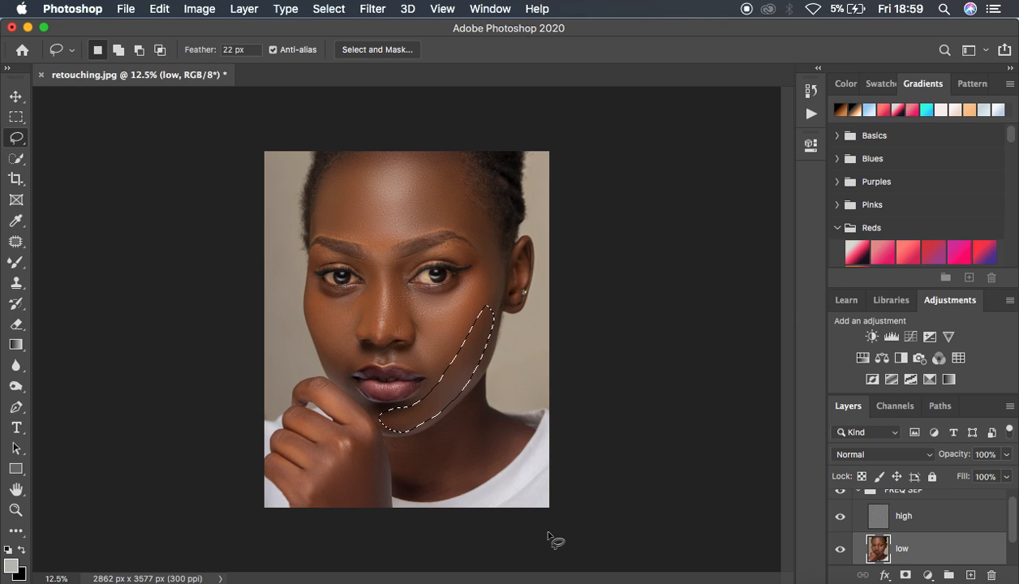
Adjust the Fade opacity of the Gaussian Blur on the jawline and clear the selection
{"action": "right_click", "coordinate": [452, 397]}
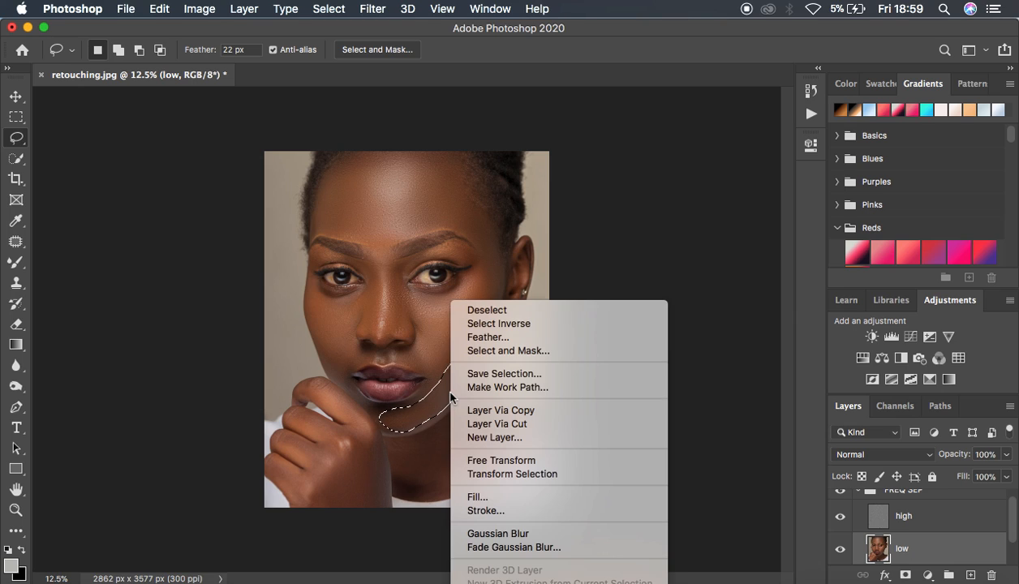
{"action": "left_click", "coordinate": [516, 550]}
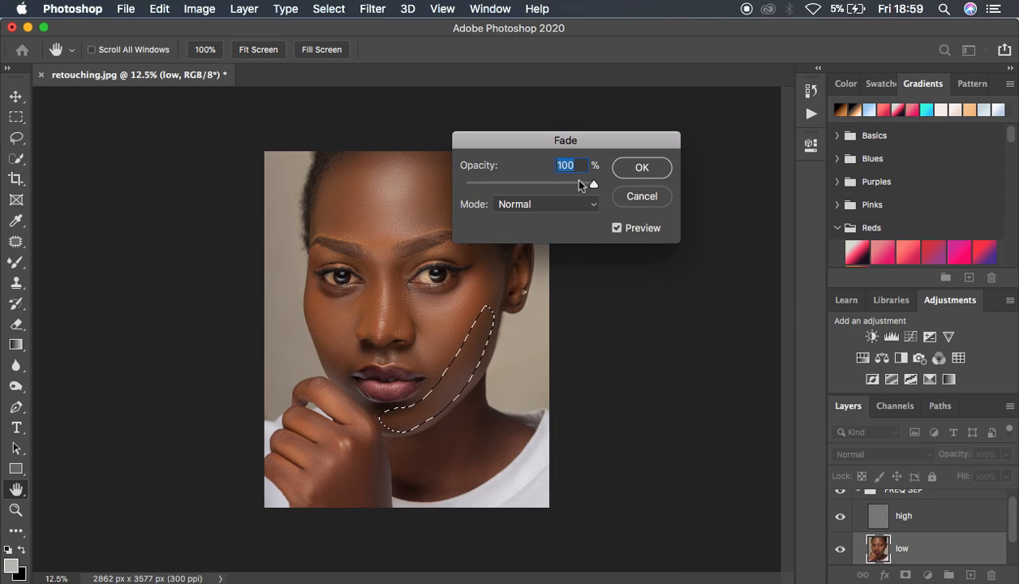
{"action": "left_click_drag", "start_coordinate": [579, 181], "coordinate": [623, 186]}
{"action": "left_click", "coordinate": [642, 167]}
{"action": "key", "text": "ctrl+d"}
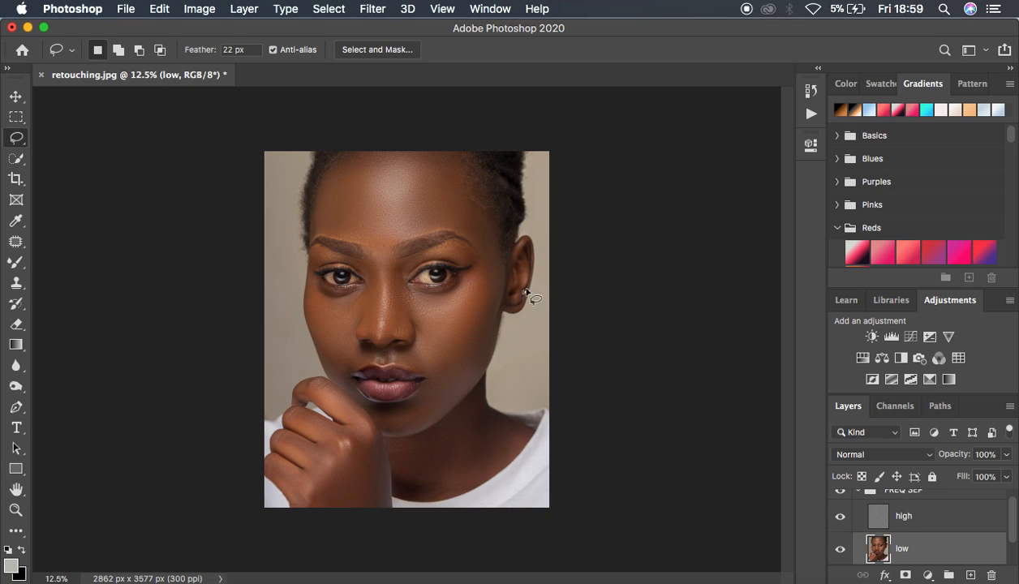
Lasso the cheek above the raised hand, reapply the Gaussian Blur to it, and deselect
{"action": "mouse_move", "coordinate": [317, 290]}
{"action": "left_mouse_down"}
{"action": "mouse_move", "coordinate": [364, 293]}
{"action": "mouse_move", "coordinate": [350, 337]}
{"action": "mouse_move", "coordinate": [359, 360]}
{"action": "mouse_move", "coordinate": [346, 370]}
{"action": "mouse_move", "coordinate": [324, 352]}
{"action": "mouse_move", "coordinate": [315, 290]}
{"action": "left_mouse_up"}
{"action": "right_click", "coordinate": [330, 318]}
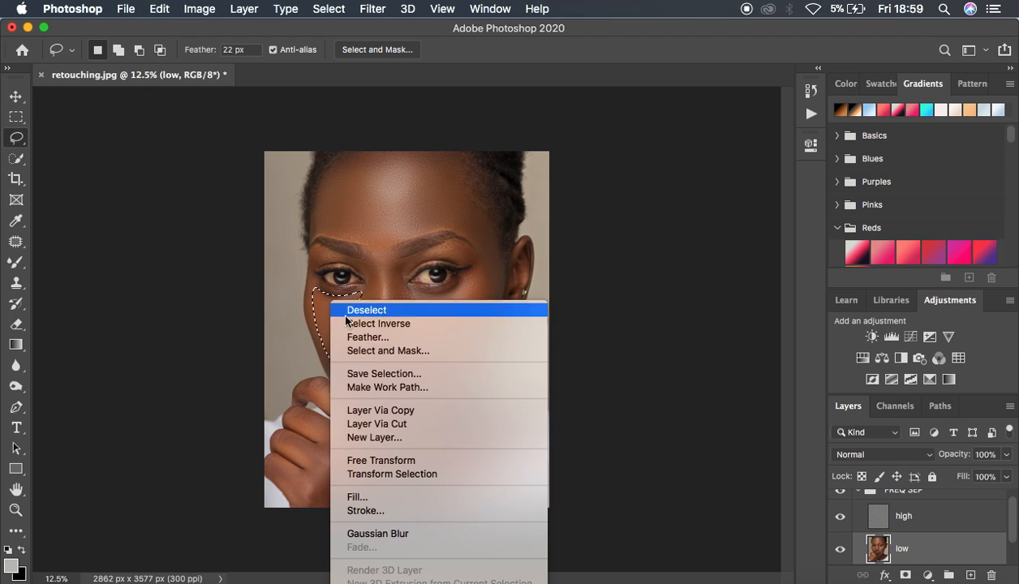
{"action": "left_click", "coordinate": [423, 535]}
{"action": "key", "text": "ctrl+d"}
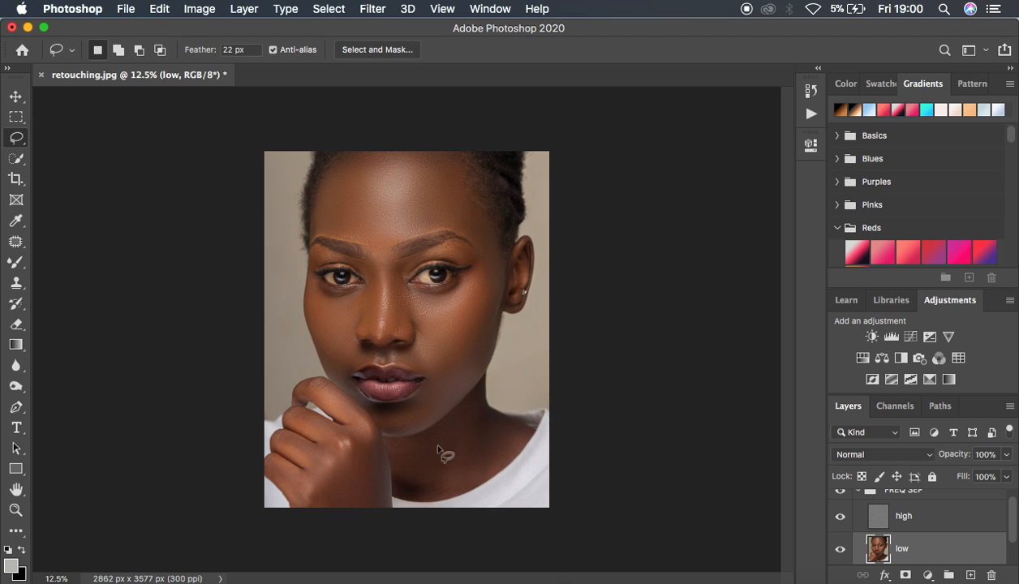
Lasso the shaded side of the nose beside the inner eye, reapply the Gaussian Blur to it, and deselect
{"action": "key", "text": "super+plus"}
{"action": "key", "text": "super+plus"}
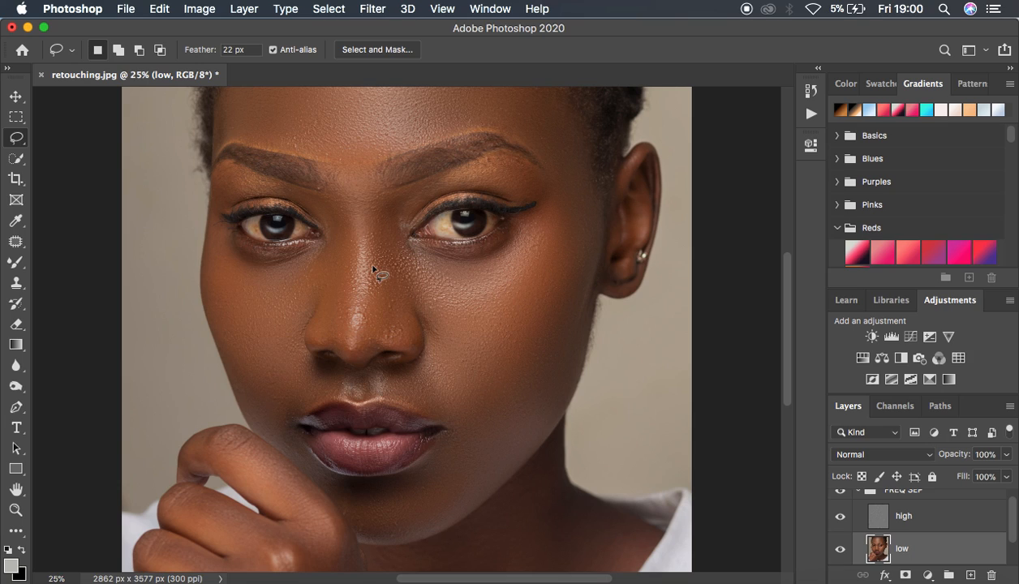
{"action": "mouse_move", "coordinate": [420, 186]}
{"action": "left_mouse_down"}
{"action": "mouse_move", "coordinate": [373, 220]}
{"action": "mouse_move", "coordinate": [364, 331]}
{"action": "mouse_move", "coordinate": [398, 339]}
{"action": "mouse_move", "coordinate": [410, 335]}
{"action": "mouse_move", "coordinate": [407, 305]}
{"action": "mouse_move", "coordinate": [426, 301]}
{"action": "mouse_move", "coordinate": [403, 196]}
{"action": "left_mouse_up"}
{"action": "right_click", "coordinate": [398, 243]}
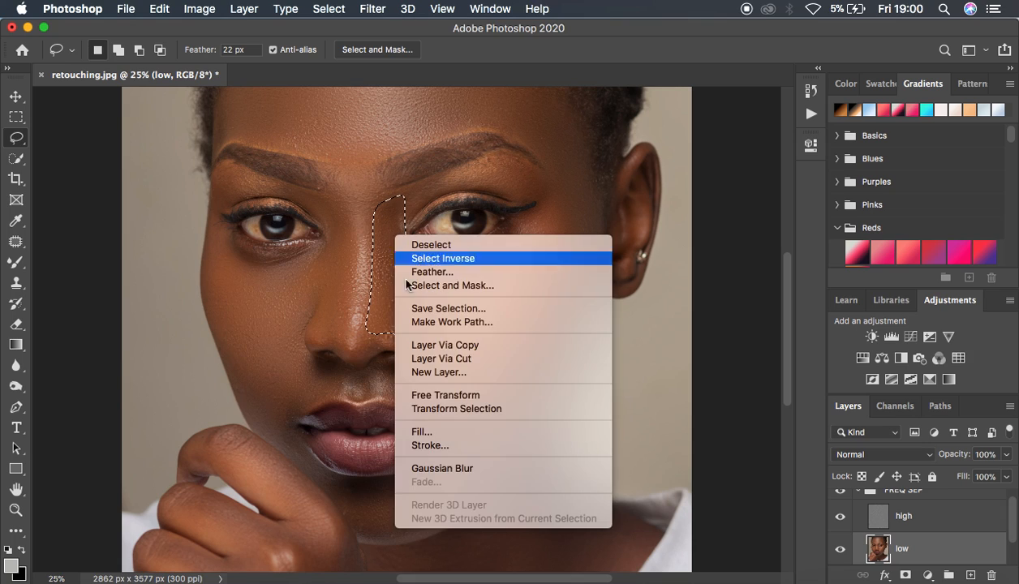
{"action": "left_click", "coordinate": [470, 471]}
{"action": "key", "text": "super+d"}
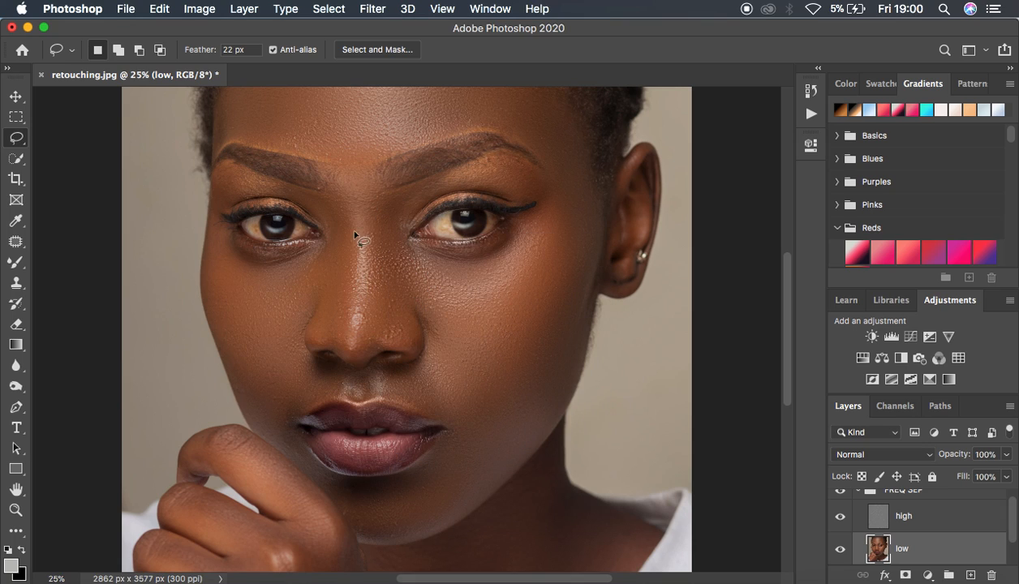
Lasso the side of the nose from the inner eyebrow to the nostril, reapply the Gaussian Blur, and deselect
{"action": "mouse_move", "coordinate": [306, 195]}
{"action": "left_mouse_down"}
{"action": "mouse_move", "coordinate": [342, 199]}
{"action": "mouse_move", "coordinate": [351, 247]}
{"action": "mouse_move", "coordinate": [332, 347]}
{"action": "mouse_move", "coordinate": [298, 290]}
{"action": "mouse_move", "coordinate": [330, 254]}
{"action": "mouse_move", "coordinate": [313, 203]}
{"action": "left_mouse_up"}
{"action": "right_click", "coordinate": [335, 225]}
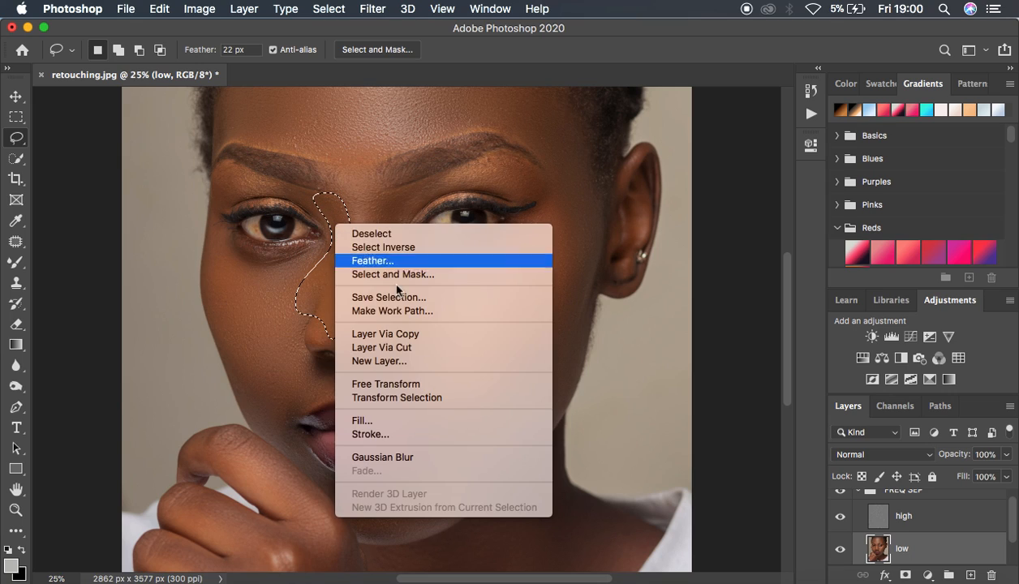
{"action": "left_click", "coordinate": [442, 460]}
{"action": "key", "text": "super+d"}
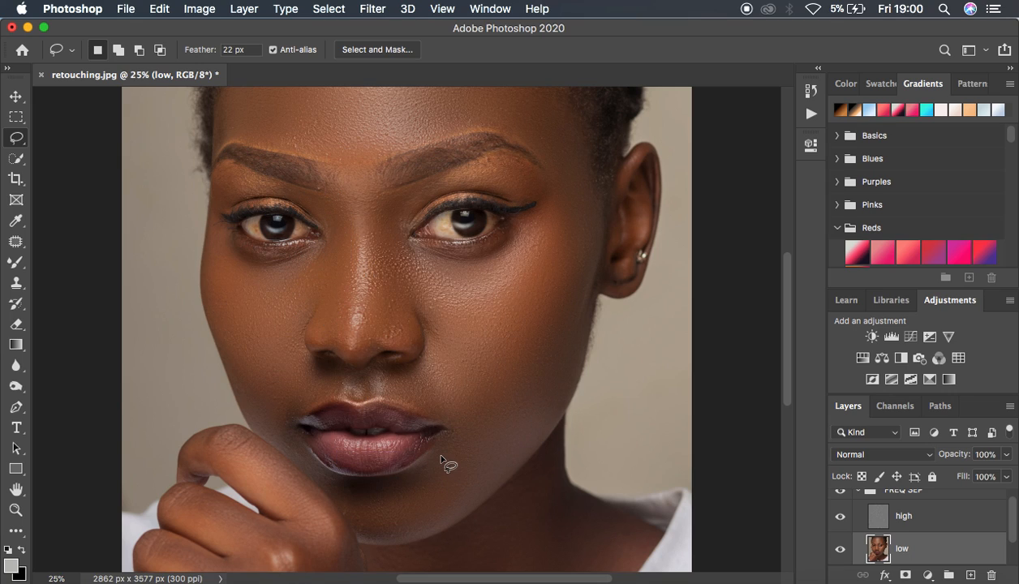
Lasso the fold from the nostril to the mouth corner nearest the hand, reapply the Gaussian Blur, and deselect
{"action": "mouse_move", "coordinate": [308, 367]}
{"action": "left_mouse_down"}
{"action": "mouse_move", "coordinate": [271, 400]}
{"action": "mouse_move", "coordinate": [272, 423]}
{"action": "mouse_move", "coordinate": [295, 448]}
{"action": "mouse_move", "coordinate": [289, 415]}
{"action": "mouse_move", "coordinate": [320, 400]}
{"action": "mouse_move", "coordinate": [320, 359]}
{"action": "mouse_move", "coordinate": [310, 391]}
{"action": "left_mouse_up"}
{"action": "right_click", "coordinate": [310, 391]}
{"action": "left_click", "coordinate": [406, 535]}
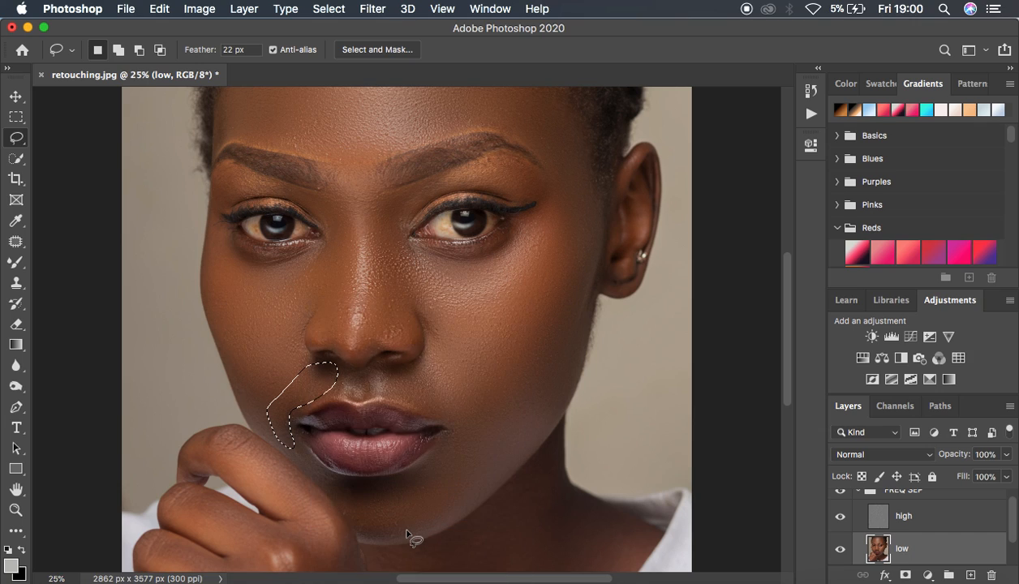
{"action": "key", "text": "super+d"}
Lasso the skin between the opposite nostril and the upper lip, reapply the Gaussian Blur, and deselect
{"action": "mouse_move", "coordinate": [412, 366]}
{"action": "left_mouse_down"}
{"action": "mouse_move", "coordinate": [378, 373]}
{"action": "mouse_move", "coordinate": [377, 389]}
{"action": "mouse_move", "coordinate": [445, 423]}
{"action": "mouse_move", "coordinate": [467, 405]}
{"action": "mouse_move", "coordinate": [452, 354]}
{"action": "mouse_move", "coordinate": [412, 365]}
{"action": "left_mouse_up"}
{"action": "right_click", "coordinate": [425, 377]}
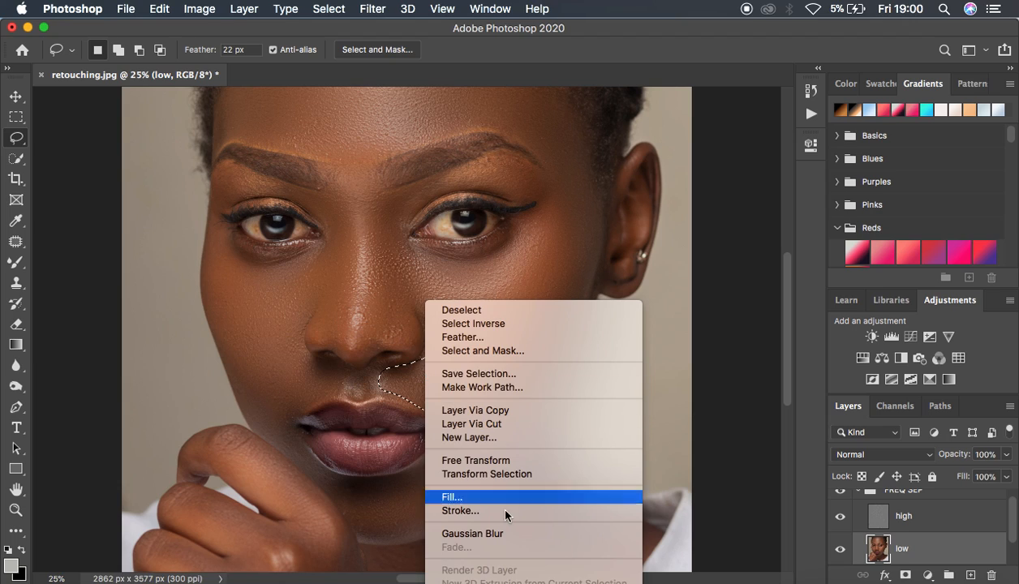
{"action": "left_click", "coordinate": [504, 535]}
{"action": "left_click", "coordinate": [508, 535]}
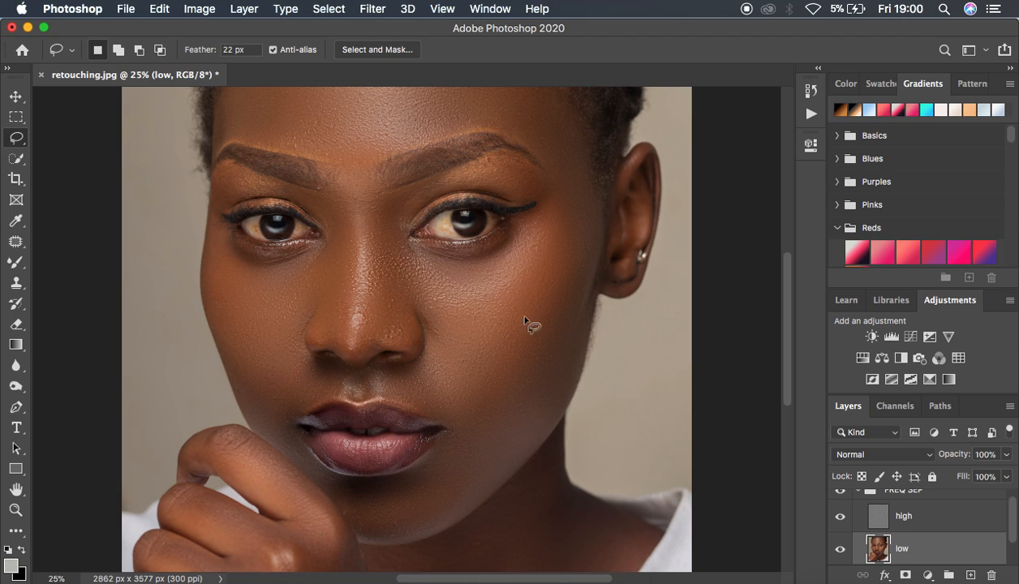
Lasso the skin between the eyebrows, reapply the Gaussian Blur to it, and deselect
{"action": "key", "text": "super+minus"}
{"action": "key", "text": "super+minus"}
{"action": "key", "text": "super+minus"}
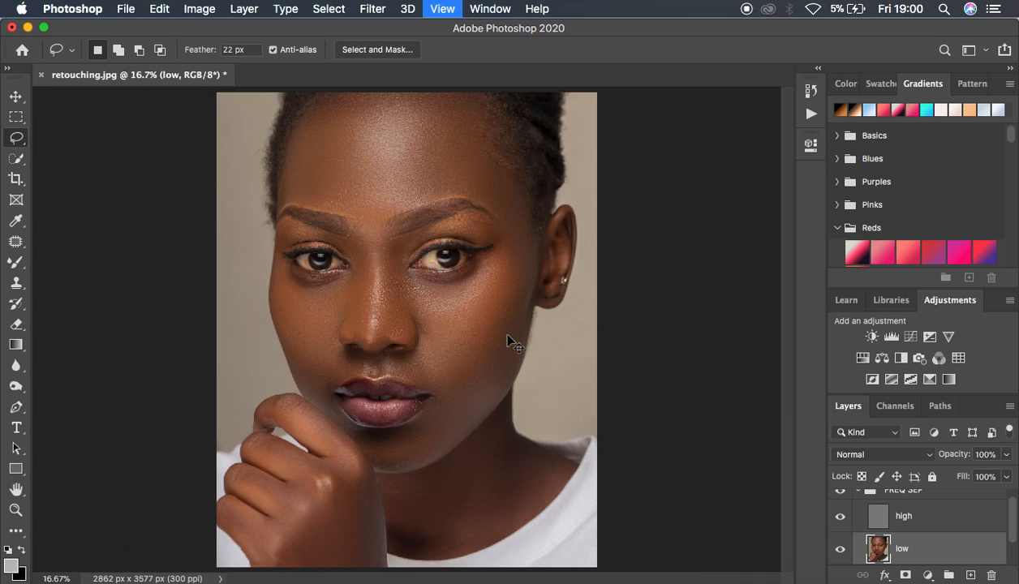
{"action": "key", "text": "super+plus"}
{"action": "key", "text": "super+plus"}
{"action": "key", "text": "super+plus"}
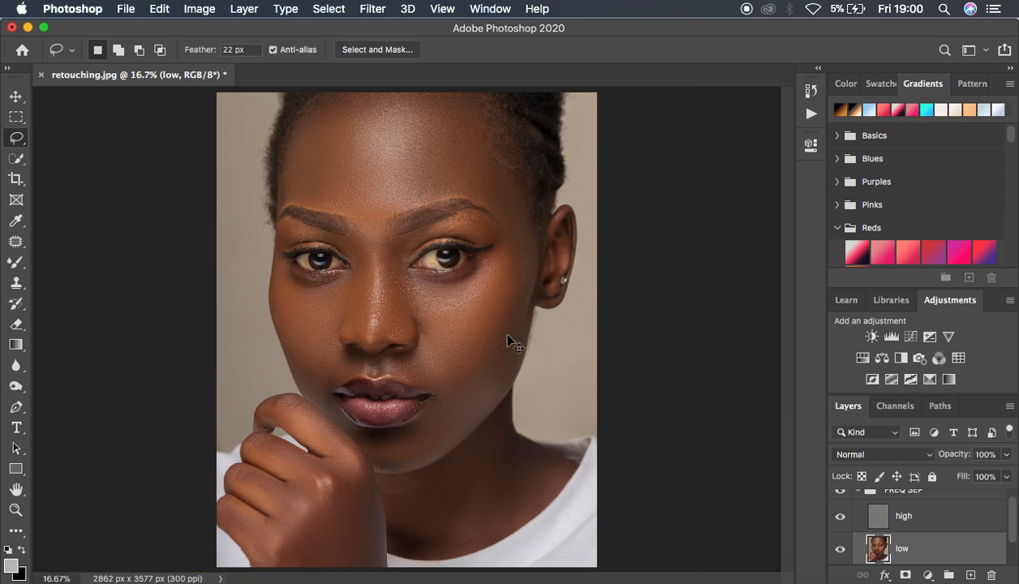
{"action": "key", "text": "super+minus"}
{"action": "mouse_move", "coordinate": [352, 210]}
{"action": "left_mouse_down"}
{"action": "mouse_move", "coordinate": [365, 227]}
{"action": "mouse_move", "coordinate": [381, 228]}
{"action": "mouse_move", "coordinate": [396, 191]}
{"action": "mouse_move", "coordinate": [372, 213]}
{"action": "left_mouse_up"}
{"action": "right_click", "coordinate": [376, 217]}
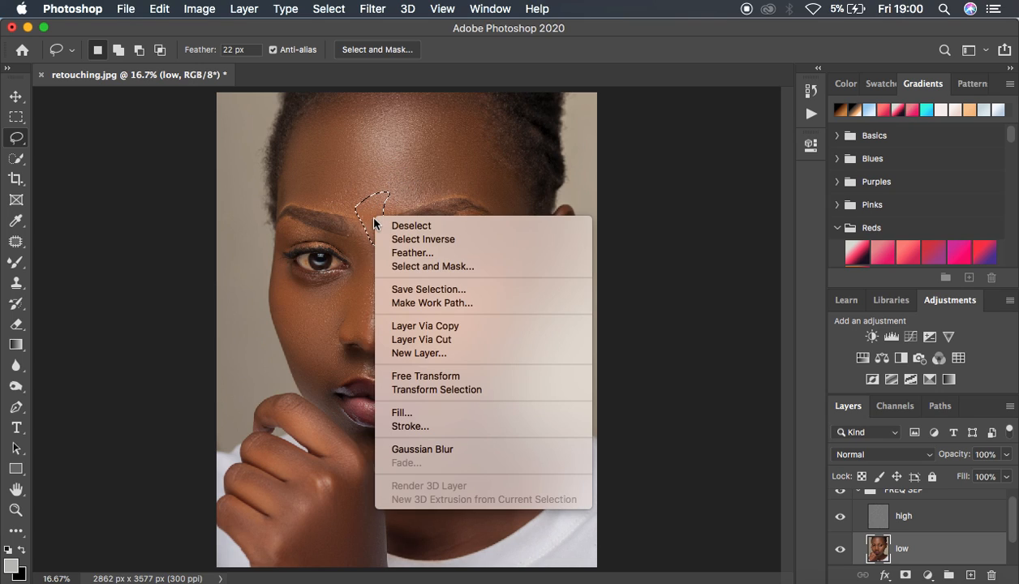
{"action": "left_click", "coordinate": [447, 450]}
{"action": "left_click", "coordinate": [448, 447]}
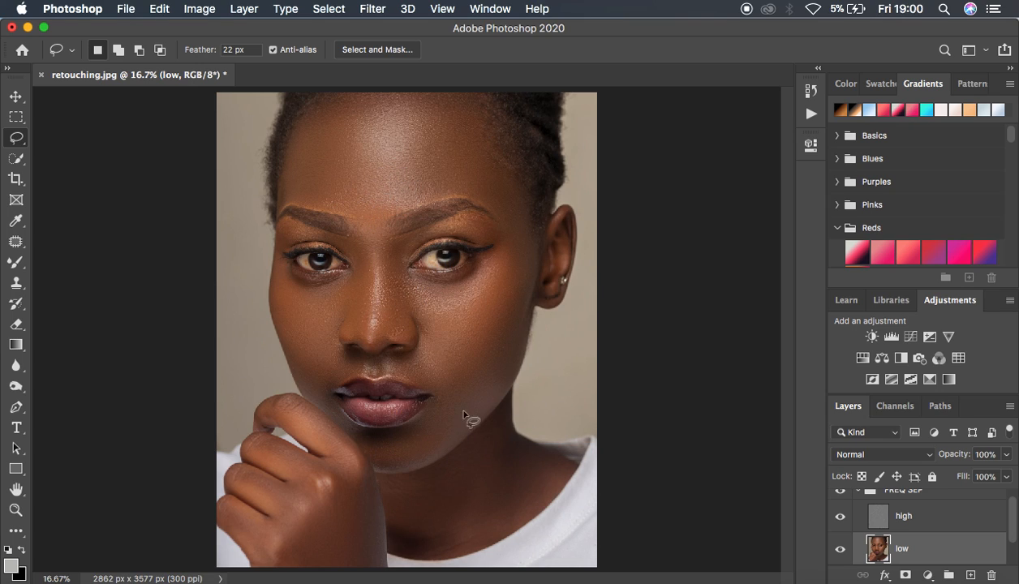
Compare the portrait before and after smoothing by hiding and showing the FREQ SEP group
{"action": "key", "text": "super+minus"}
{"action": "key", "text": "super+minus"}
{"action": "key", "text": "super+plus"}
{"action": "key", "text": "super+plus"}
{"action": "key", "text": "super+minus"}
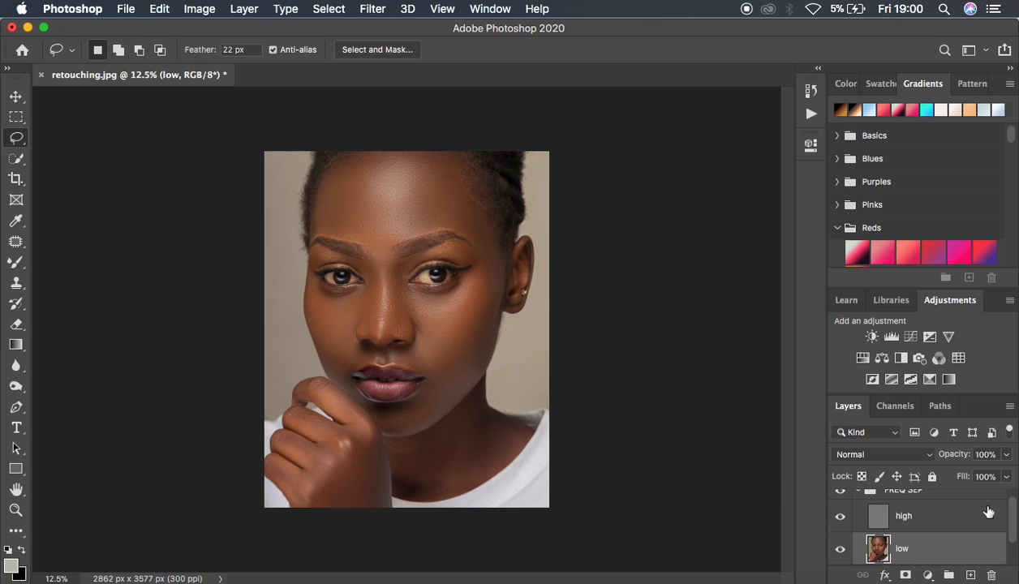
{"action": "scroll", "coordinate": [963, 525], "scroll_direction": "up", "scroll_amount": 1}
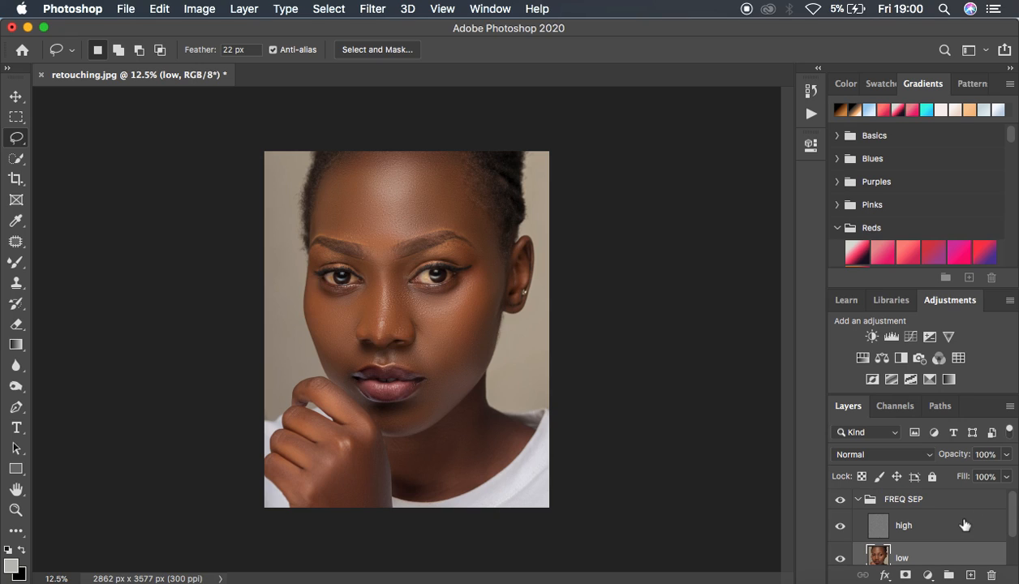
{"action": "left_click", "coordinate": [840, 504]}
{"action": "left_click", "coordinate": [840, 503]}
{"action": "left_click", "coordinate": [840, 504]}
{"action": "left_click", "coordinate": [840, 504]}
Select the high layer and set up the Clone Stamp to sample the Current Layer
{"action": "left_click", "coordinate": [929, 529]}
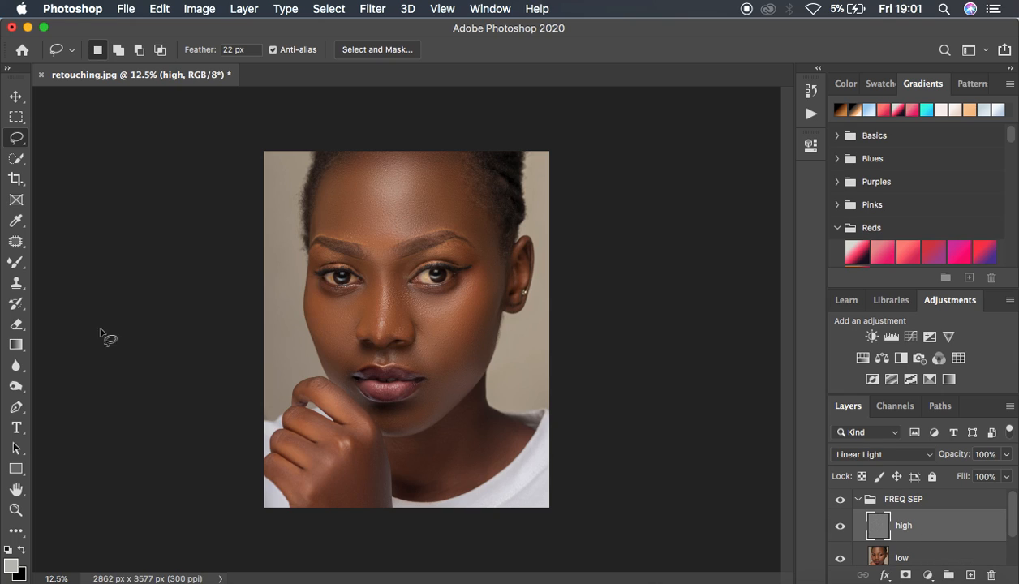
{"action": "left_click", "coordinate": [22, 282]}
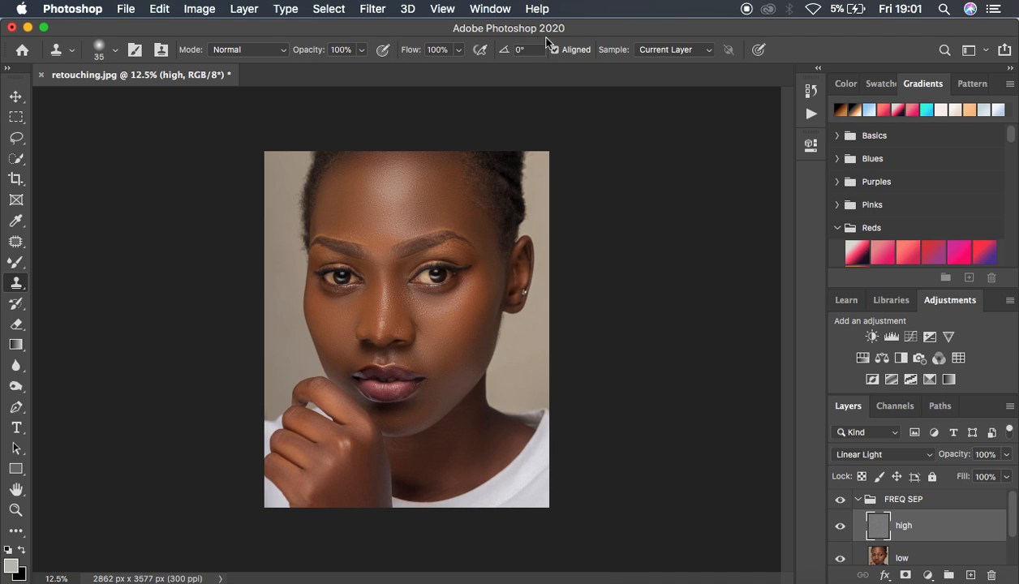
{"action": "left_click", "coordinate": [685, 53]}
{"action": "left_click", "coordinate": [669, 48]}
Clone clean texture over the bumps above the nostril on the side of the nose with a size 50 brush
{"action": "key", "text": "super+plus"}
{"action": "key", "text": "super+plus"}
{"action": "key", "text": "super+plus"}
{"action": "key", "text": "super+plus"}
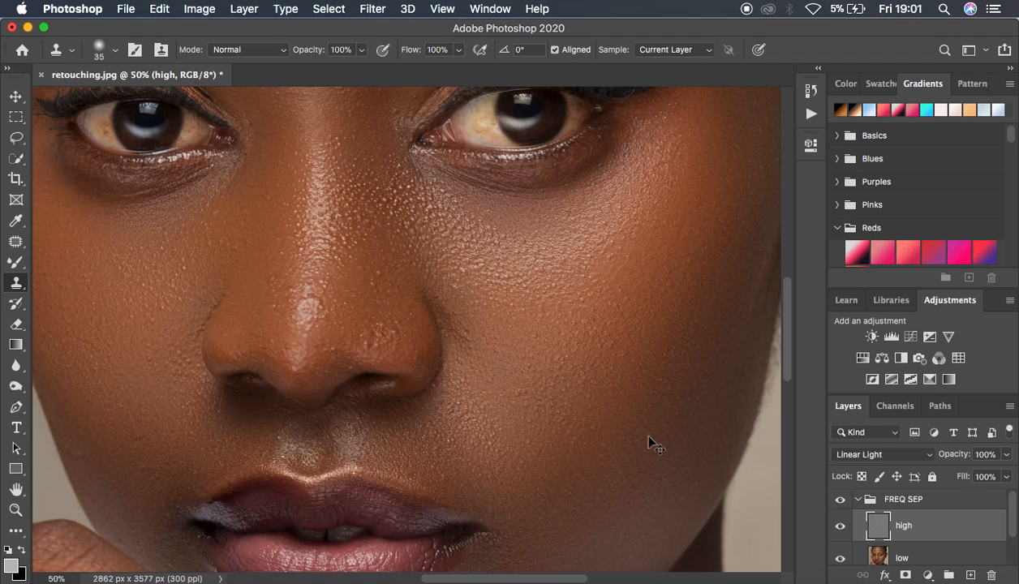
{"action": "key", "text": "super+plus"}
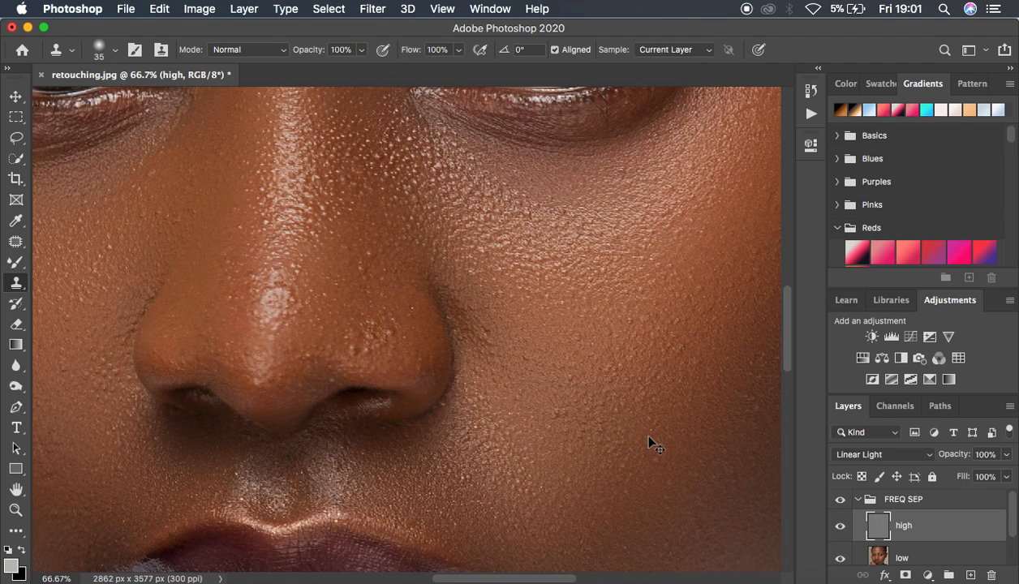
{"action": "key", "text": "super+minus"}
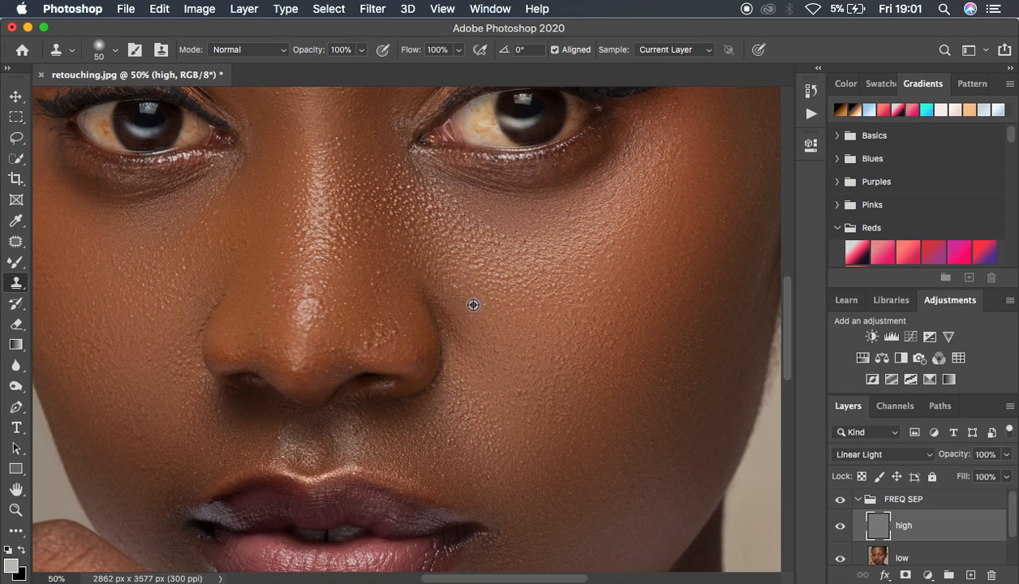
{"action": "left_click", "coordinate": [392, 354], "text": "alt"}
{"action": "left_click", "coordinate": [378, 273]}
{"action": "left_click", "coordinate": [409, 331], "text": "alt"}
{"action": "left_click", "coordinate": [394, 318]}
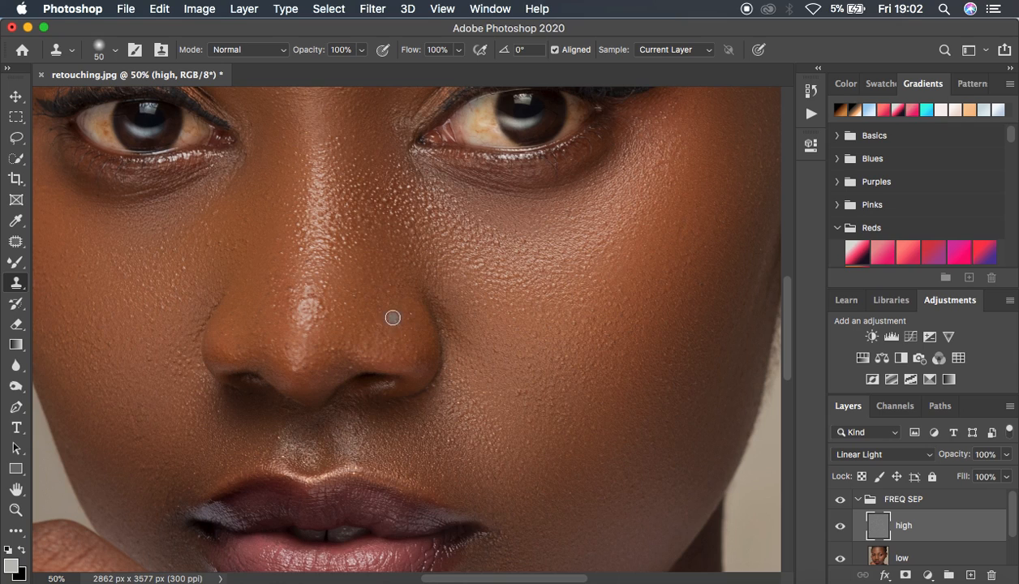
Clone smoother texture over the bumps on the side of the nose where it meets the cheek
{"action": "left_click", "coordinate": [413, 233], "text": "alt"}
{"action": "left_click", "coordinate": [393, 232]}
{"action": "left_click", "coordinate": [395, 253], "text": "alt"}
{"action": "left_click", "coordinate": [391, 218]}
{"action": "left_click", "coordinate": [385, 201], "text": "alt"}
{"action": "left_click", "coordinate": [425, 235], "text": "alt"}
{"action": "left_click", "coordinate": [415, 225]}
{"action": "left_click", "coordinate": [405, 248], "text": "alt"}
{"action": "left_click", "coordinate": [402, 234]}
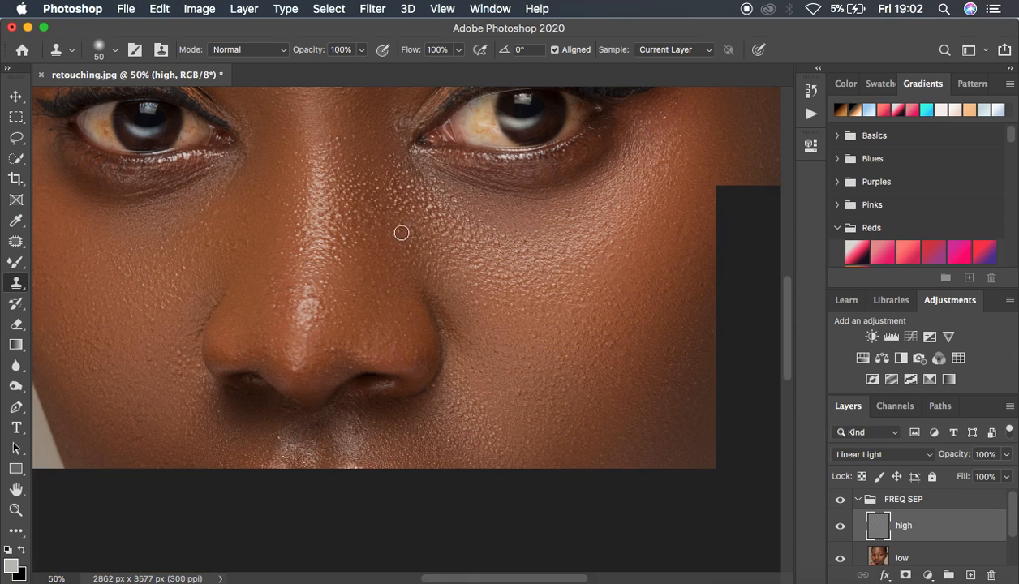
{"action": "left_click", "coordinate": [424, 240], "text": "alt"}
{"action": "left_click", "coordinate": [404, 231]}
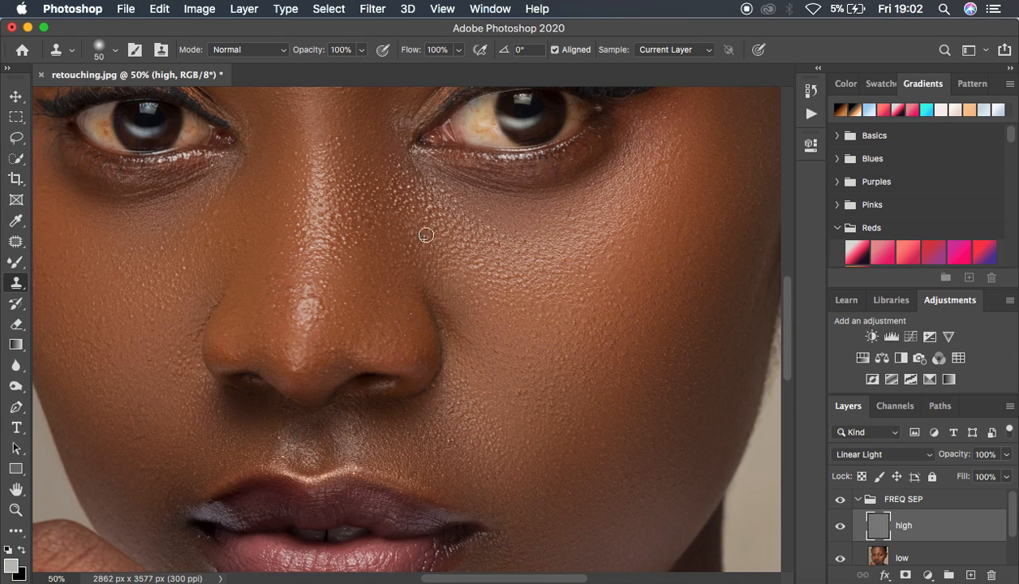
Clone smoother texture over the bumps on the upper side of the nose, up to the inner eye corner
{"action": "left_click", "coordinate": [421, 208], "text": "alt"}
{"action": "left_click", "coordinate": [427, 220]}
{"action": "left_click", "coordinate": [416, 229]}
{"action": "left_click", "coordinate": [398, 206], "text": "alt"}
{"action": "left_click", "coordinate": [409, 192]}
{"action": "left_click", "coordinate": [400, 212], "text": "alt"}
{"action": "left_click", "coordinate": [395, 193]}
{"action": "left_click", "coordinate": [409, 194], "text": "alt"}
{"action": "left_click", "coordinate": [396, 187]}
{"action": "left_click", "coordinate": [401, 217], "text": "alt"}
{"action": "left_click", "coordinate": [405, 198]}
{"action": "left_click", "coordinate": [405, 191], "text": "alt"}
{"action": "left_click", "coordinate": [403, 172]}
{"action": "left_click", "coordinate": [373, 190], "text": "alt"}
Clone clean texture over the skin blemishes around both corners of the mouth
{"action": "left_click", "coordinate": [170, 535]}
{"action": "left_click", "coordinate": [176, 543], "text": "alt"}
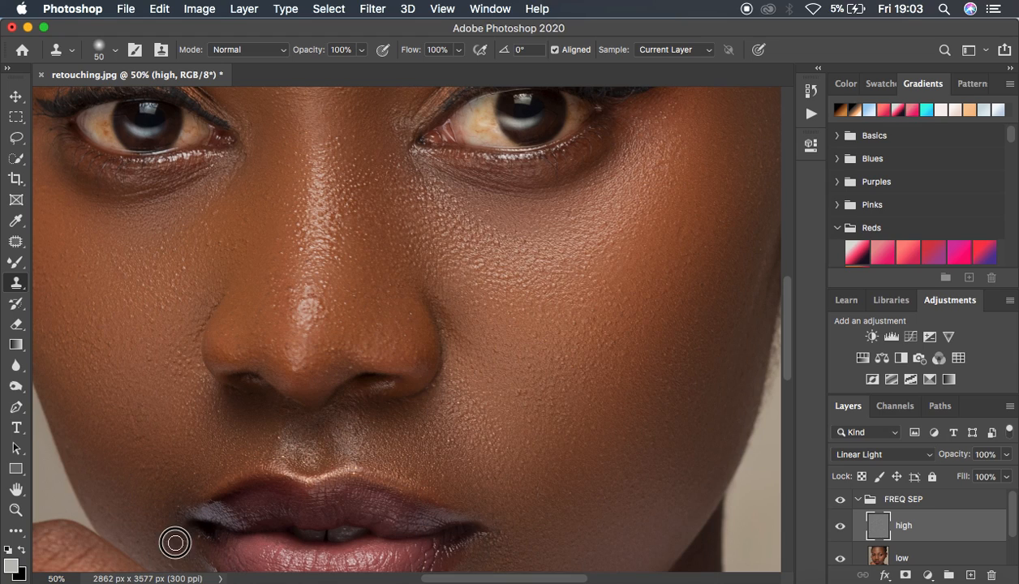
{"action": "left_click", "coordinate": [167, 519]}
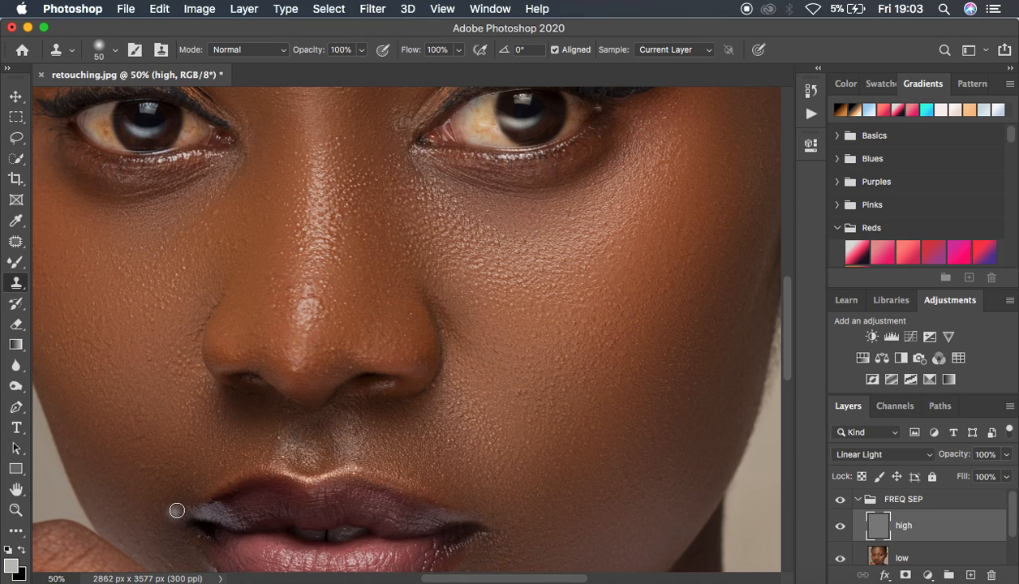
{"action": "left_click", "coordinate": [545, 547], "text": "alt"}
{"action": "left_click_drag", "start_coordinate": [497, 535], "coordinate": [515, 547]}
{"action": "left_click", "coordinate": [512, 531], "text": "alt"}
Clone clean texture over the shiny tip of the nose and the bridge between the inner eyes
{"action": "left_click", "coordinate": [333, 296], "text": "alt"}
{"action": "scroll", "coordinate": [509, 259], "scroll_direction": "up", "scroll_amount": 7}
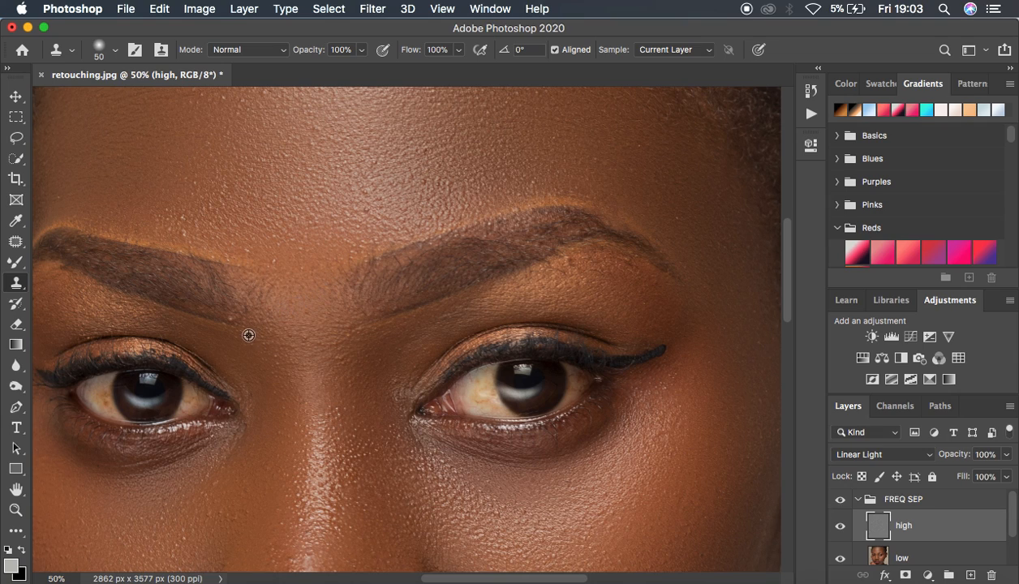
{"action": "left_click", "coordinate": [356, 352], "text": "alt"}
{"action": "left_click", "coordinate": [337, 350]}
Enlarge the Clone Stamp brush to 70 and even out the texture on the left side of the forehead
{"action": "key", "text": "bracketright"}
{"action": "left_click", "coordinate": [691, 237], "text": "alt"}
{"action": "left_click", "coordinate": [381, 201], "text": "alt"}
{"action": "scroll", "coordinate": [571, 167], "scroll_direction": "up", "scroll_amount": 3}
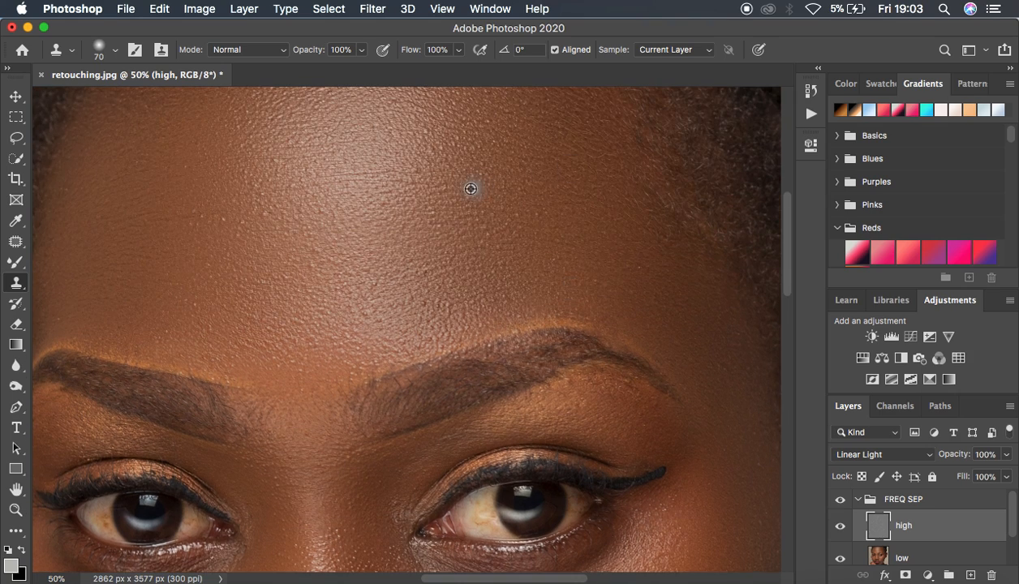
{"action": "left_click", "coordinate": [300, 168]}
{"action": "key", "text": "super+z"}
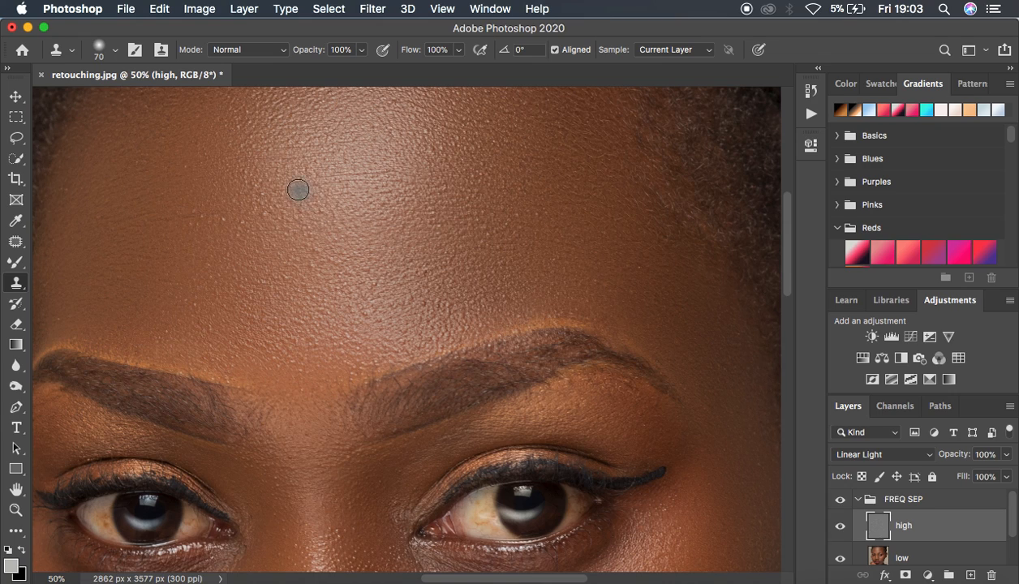
{"action": "left_click_drag", "start_coordinate": [268, 217], "coordinate": [299, 214]}
{"action": "left_click", "coordinate": [261, 238], "text": "alt"}
{"action": "left_click", "coordinate": [246, 223], "text": "alt"}
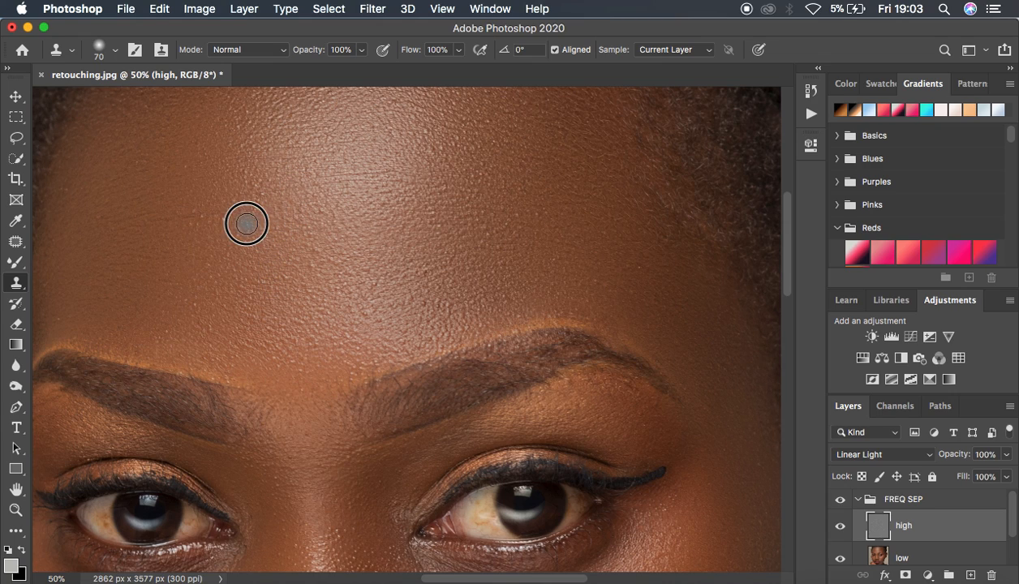
{"action": "left_click_drag", "start_coordinate": [240, 253], "coordinate": [228, 226]}
{"action": "left_click", "coordinate": [227, 222], "text": "alt"}
{"action": "left_click", "coordinate": [256, 198]}
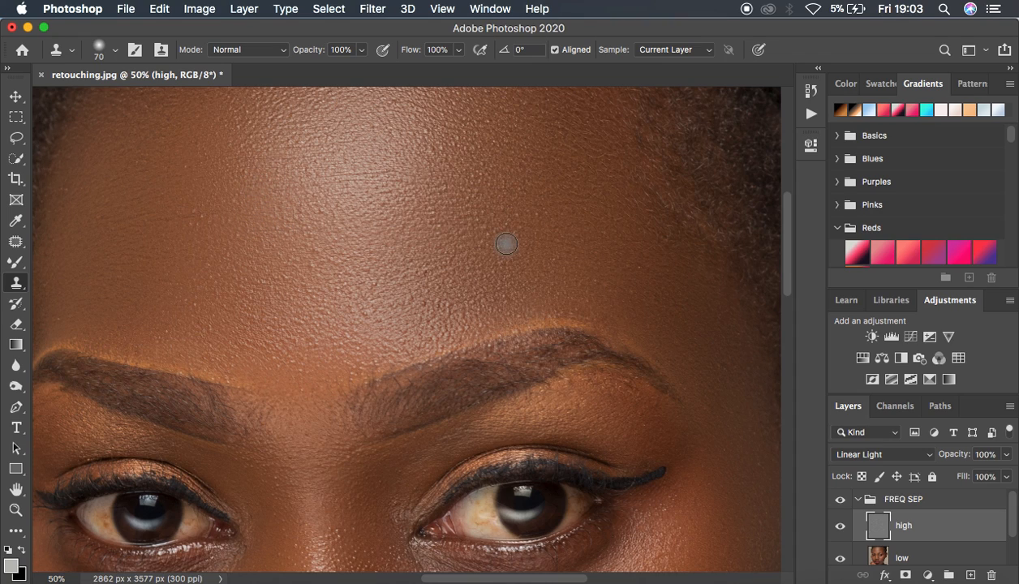
Clone clean texture over the bumps on the right side of the forehead above the eyebrow
{"action": "left_click", "coordinate": [450, 221], "text": "alt"}
{"action": "left_click", "coordinate": [429, 215]}
{"action": "left_click", "coordinate": [549, 229], "text": "alt"}
{"action": "left_click", "coordinate": [541, 217]}
Clone clean texture over the bumps on the central forehead down to the inner end of the eyebrow
{"action": "left_click", "coordinate": [329, 293], "text": "alt"}
{"action": "left_click", "coordinate": [308, 265]}
{"action": "left_click", "coordinate": [364, 265], "text": "alt"}
{"action": "left_click", "coordinate": [332, 262]}
{"action": "left_click", "coordinate": [344, 247], "text": "alt"}
{"action": "left_click", "coordinate": [311, 245]}
{"action": "left_click", "coordinate": [326, 236], "text": "alt"}
{"action": "left_click", "coordinate": [302, 229]}
{"action": "left_click", "coordinate": [438, 303], "text": "alt"}
{"action": "left_click", "coordinate": [394, 315]}
{"action": "left_click", "coordinate": [360, 333]}
{"action": "left_click", "coordinate": [359, 312]}
Clone clean texture over a remaining bump on the upper nose bridge near the inner eye
{"action": "key", "text": "super+minus"}
{"action": "key", "text": "super+minus"}
{"action": "key", "text": "super+minus"}
{"action": "key", "text": "super+minus"}
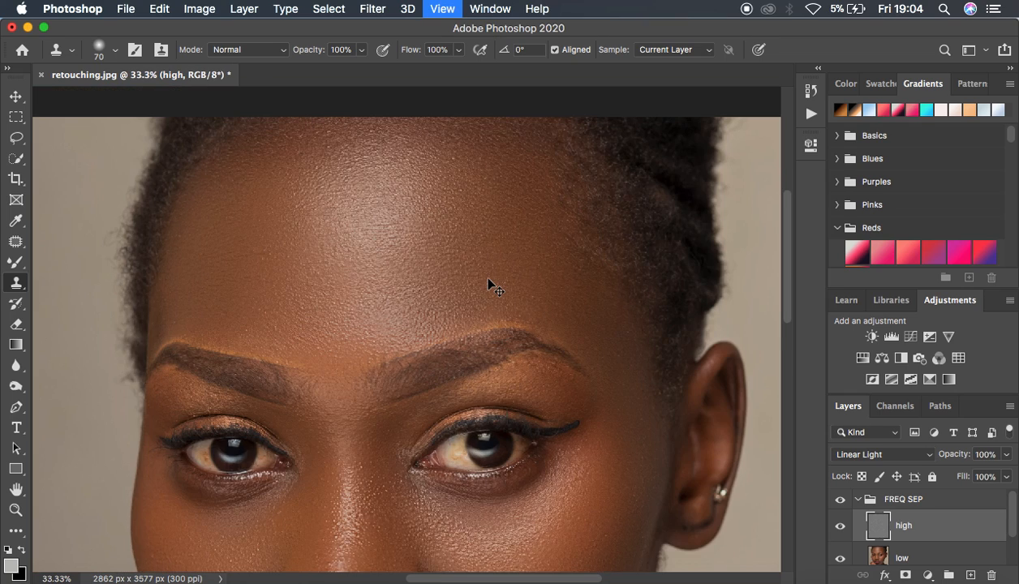
{"action": "key", "text": "super+plus"}
{"action": "key", "text": "super+plus"}
{"action": "key", "text": "super+plus"}
{"action": "key", "text": "super+plus"}
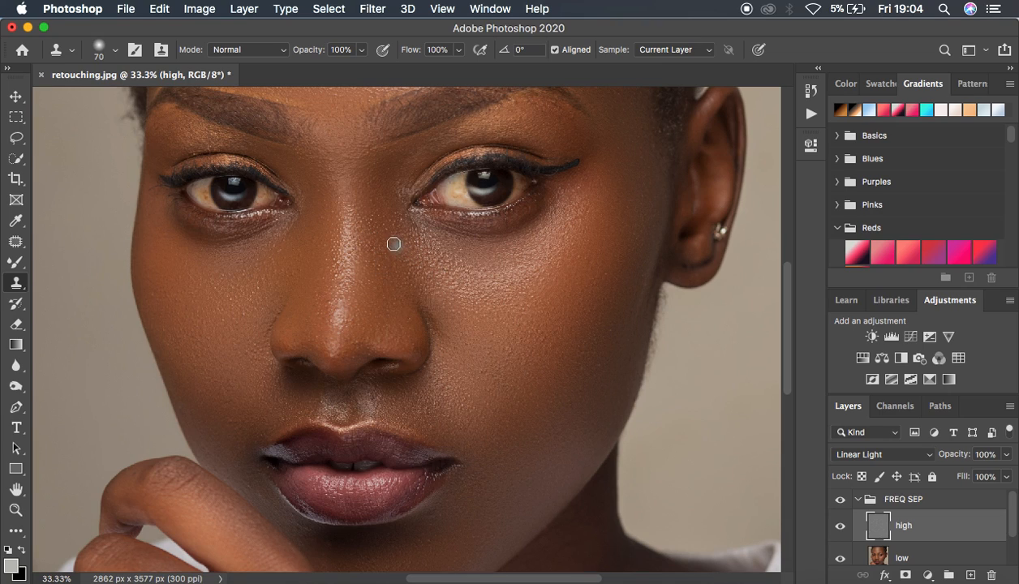
{"action": "left_click", "coordinate": [371, 222], "text": "alt"}
Reduce the Clone Stamp brush to 50 and clean the skin below the right corner of the lower lip
{"action": "scroll", "coordinate": [481, 468], "scroll_direction": "down", "scroll_amount": 5}
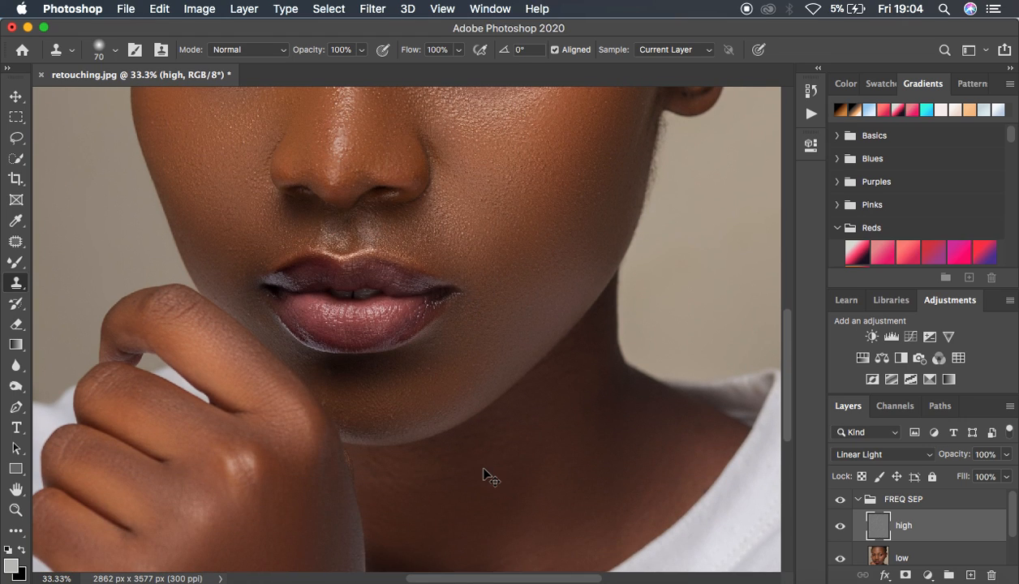
{"action": "key", "text": "super+equal"}
{"action": "key", "text": "super+equal"}
{"action": "left_click", "coordinate": [453, 418]}
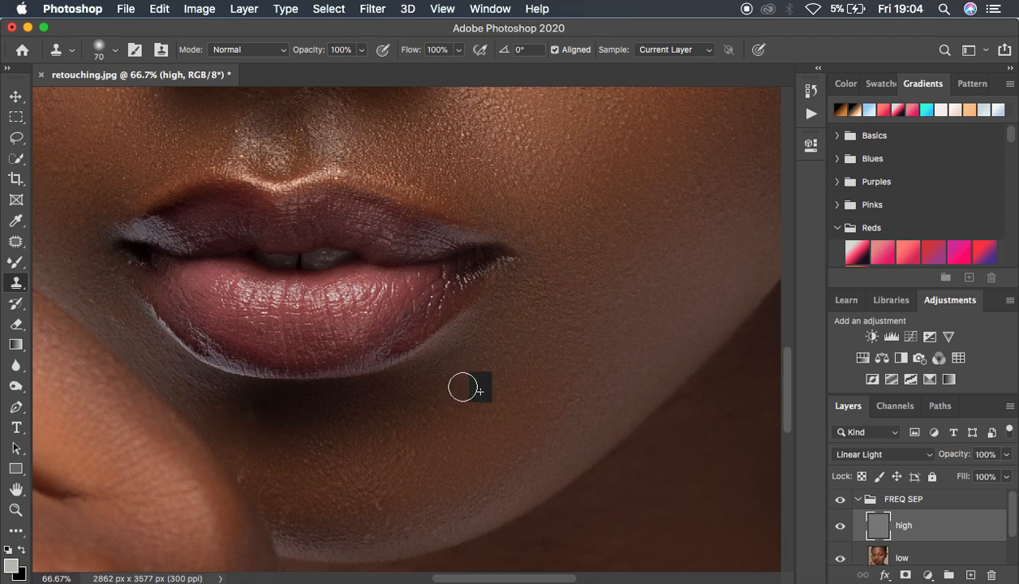
{"action": "key", "text": "bracketleft"}
{"action": "key", "text": "bracketleft"}
{"action": "left_click", "coordinate": [443, 438], "text": "alt"}
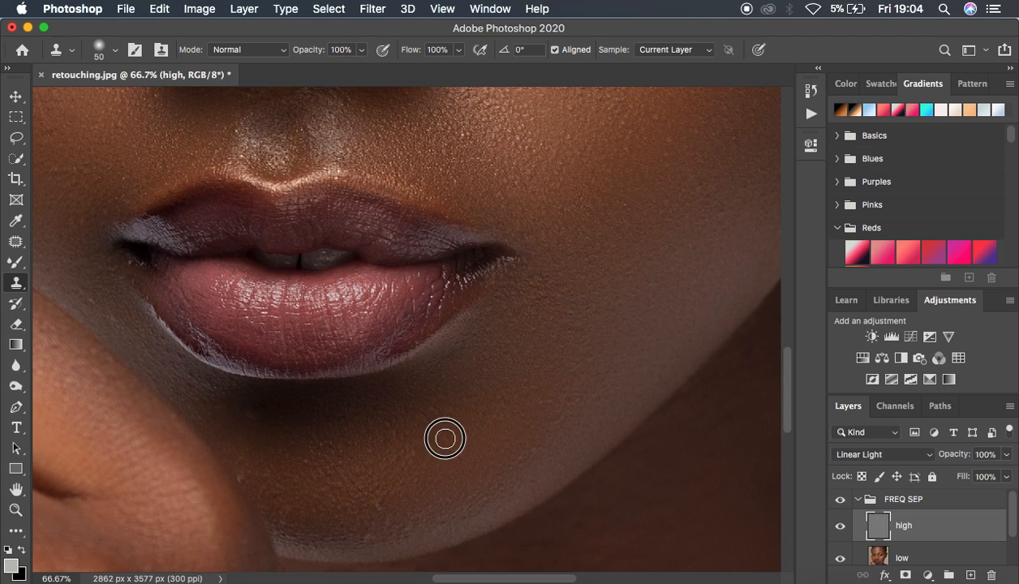
{"action": "left_click", "coordinate": [459, 432]}
{"action": "left_click", "coordinate": [451, 413], "text": "alt"}
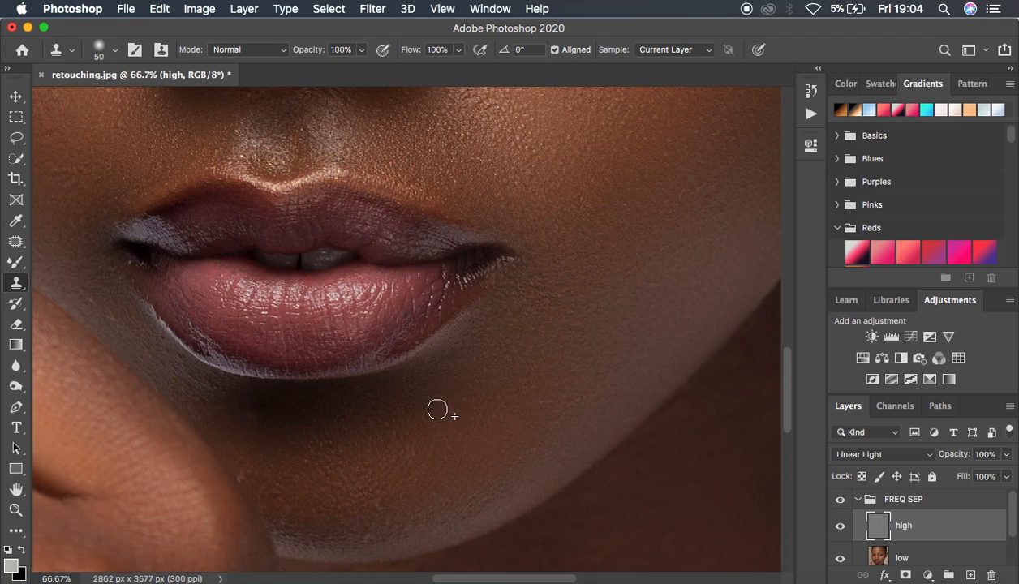
Clone clean texture over the bumps across the chin, from under the lower lip down to the jaw edge
{"action": "left_click", "coordinate": [410, 434], "text": "alt"}
{"action": "left_click", "coordinate": [396, 430]}
{"action": "left_click", "coordinate": [325, 477], "text": "alt"}
{"action": "left_click", "coordinate": [313, 466]}
{"action": "left_click", "coordinate": [399, 506], "text": "alt"}
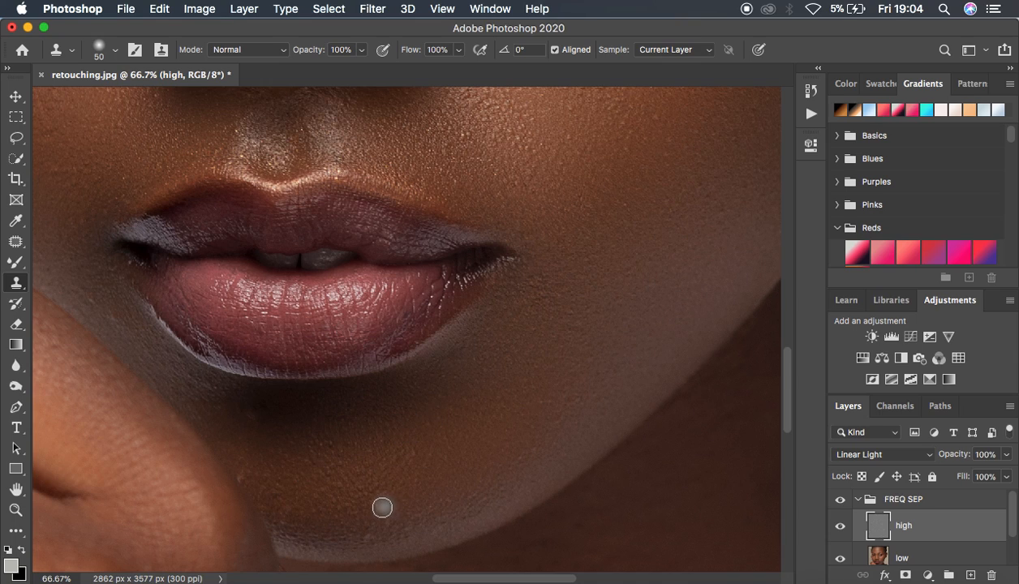
{"action": "left_click", "coordinate": [408, 528]}
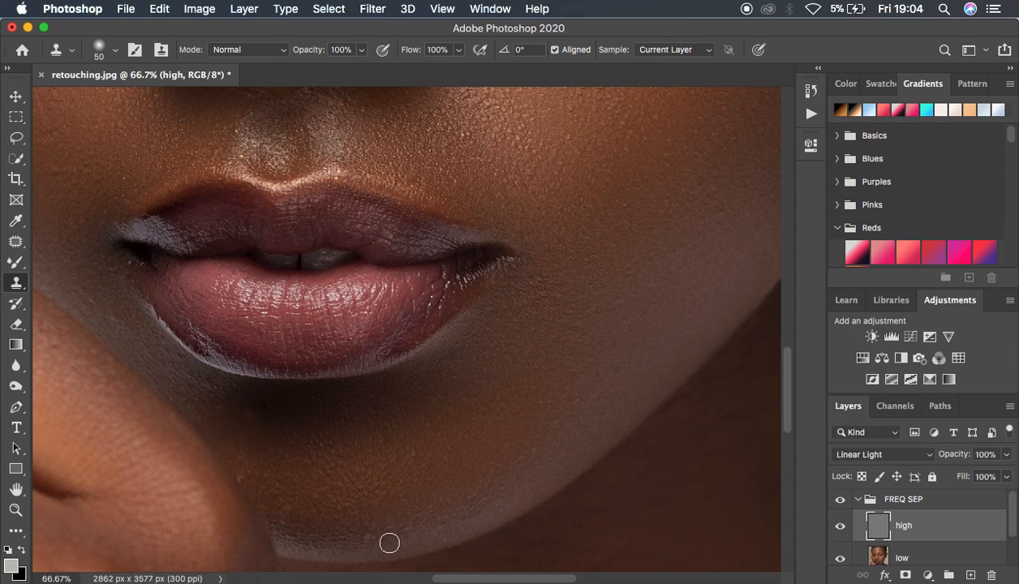
{"action": "left_click", "coordinate": [365, 536], "text": "alt"}
{"action": "left_click", "coordinate": [349, 535]}
{"action": "left_click", "coordinate": [313, 509], "text": "alt"}
{"action": "left_click", "coordinate": [294, 512]}
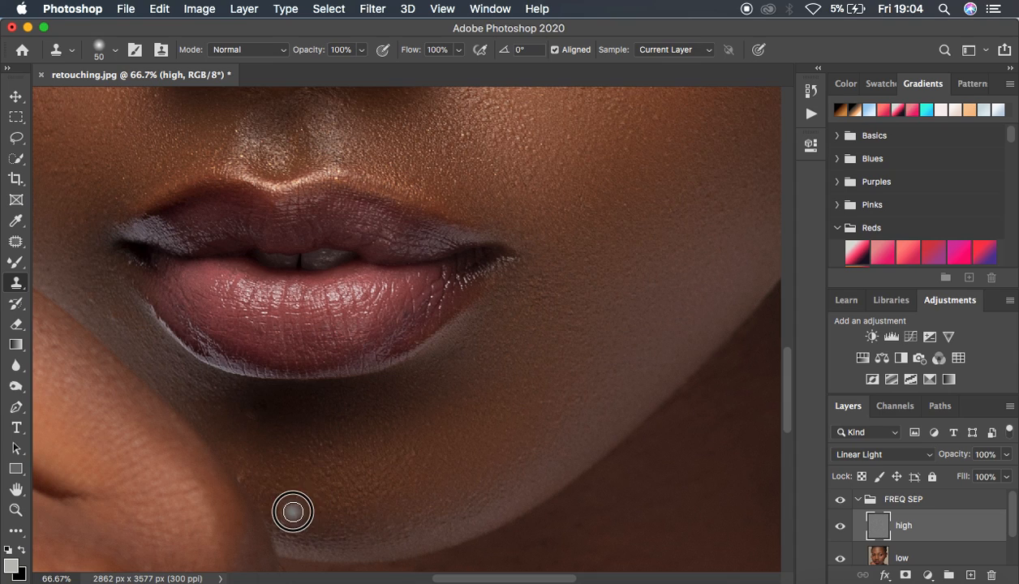
Clone clean texture over the skin along the raised hand, from the chin up to the lower lip's edge
{"action": "left_click", "coordinate": [292, 494], "text": "alt"}
{"action": "left_click", "coordinate": [271, 491]}
{"action": "left_click", "coordinate": [272, 480], "text": "alt"}
{"action": "left_click", "coordinate": [241, 477]}
{"action": "left_click", "coordinate": [260, 429], "text": "alt"}
{"action": "left_click", "coordinate": [251, 414]}
{"action": "left_click", "coordinate": [245, 410]}
{"action": "left_click", "coordinate": [237, 444], "text": "alt"}
{"action": "left_click", "coordinate": [226, 408]}
{"action": "left_click", "coordinate": [214, 387], "text": "alt"}
{"action": "left_click", "coordinate": [211, 381]}
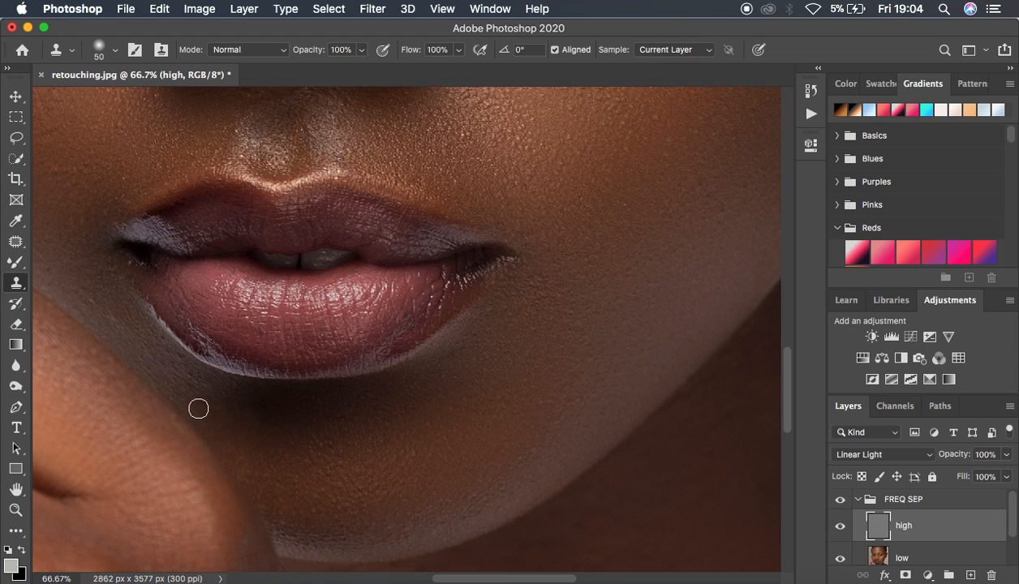
Clone clean texture over the skin beside the left mouth corner, along the hand and up the cheek, and over a spot on the chin
{"action": "left_click", "coordinate": [136, 336], "text": "alt"}
{"action": "left_click", "coordinate": [115, 324]}
{"action": "left_click", "coordinate": [125, 319], "text": "alt"}
{"action": "left_click", "coordinate": [94, 299]}
{"action": "left_click", "coordinate": [116, 320], "text": "alt"}
{"action": "left_click", "coordinate": [89, 289]}
{"action": "left_click", "coordinate": [81, 283]}
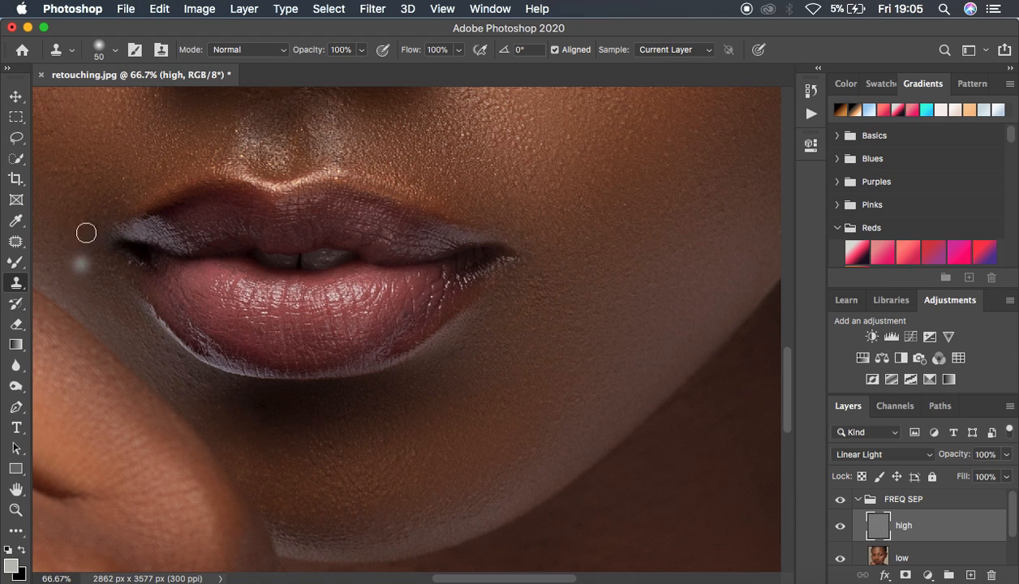
{"action": "left_click", "coordinate": [75, 168]}
{"action": "left_click", "coordinate": [69, 188], "text": "alt"}
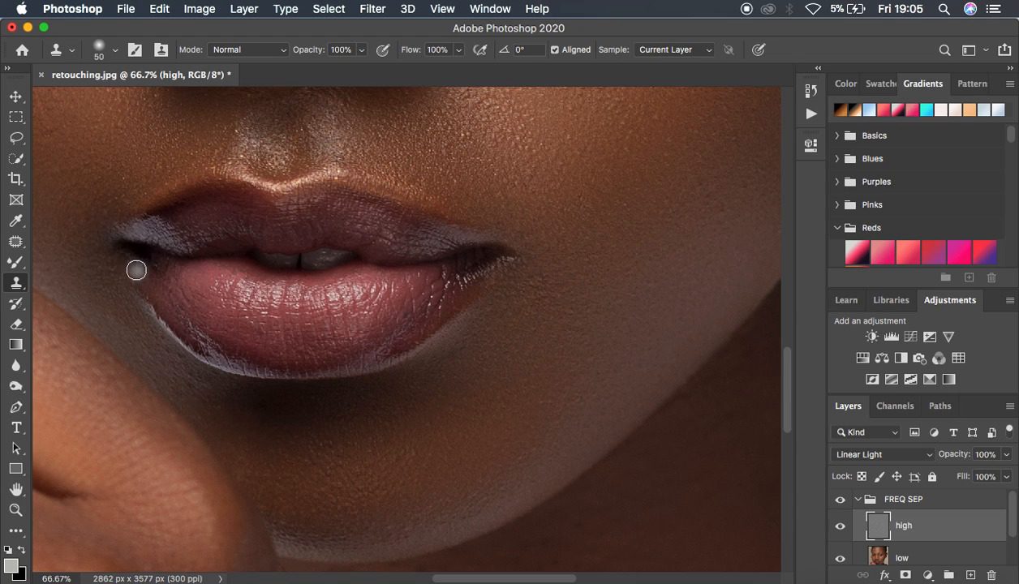
{"action": "left_click", "coordinate": [329, 440]}
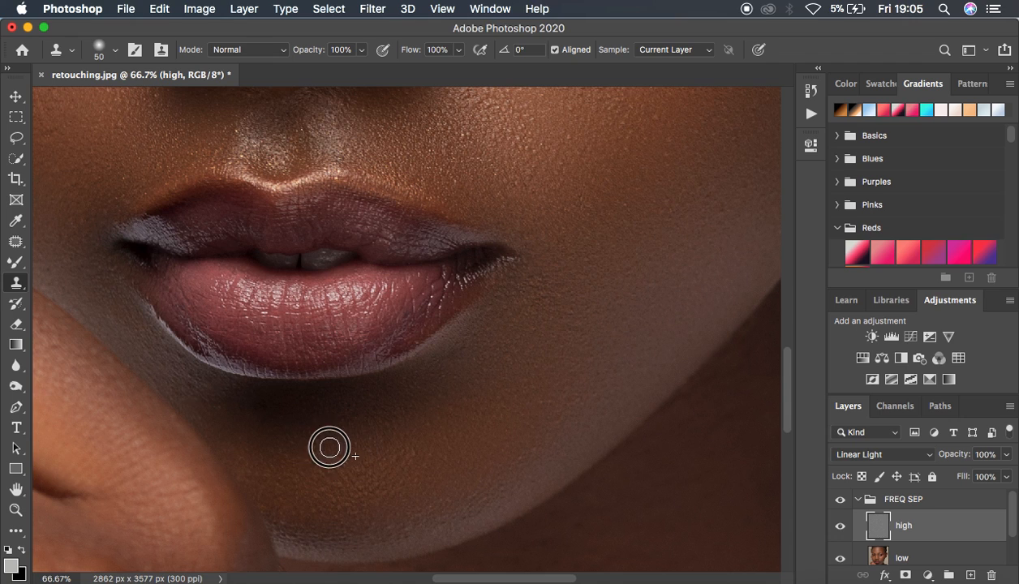
View the whole portrait, collapse the FREQ SEP group and compare the image with and without it
{"action": "key", "text": "super+minus"}
{"action": "key", "text": "super+minus"}
{"action": "key", "text": "super+minus"}
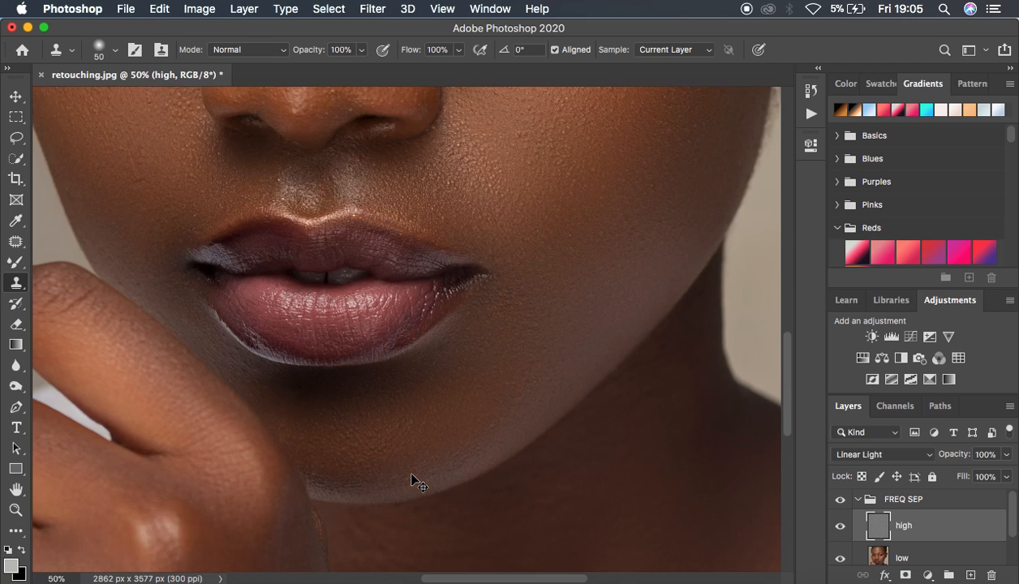
{"action": "key", "text": "super+minus"}
{"action": "key", "text": "super+minus"}
{"action": "key", "text": "super+plus"}
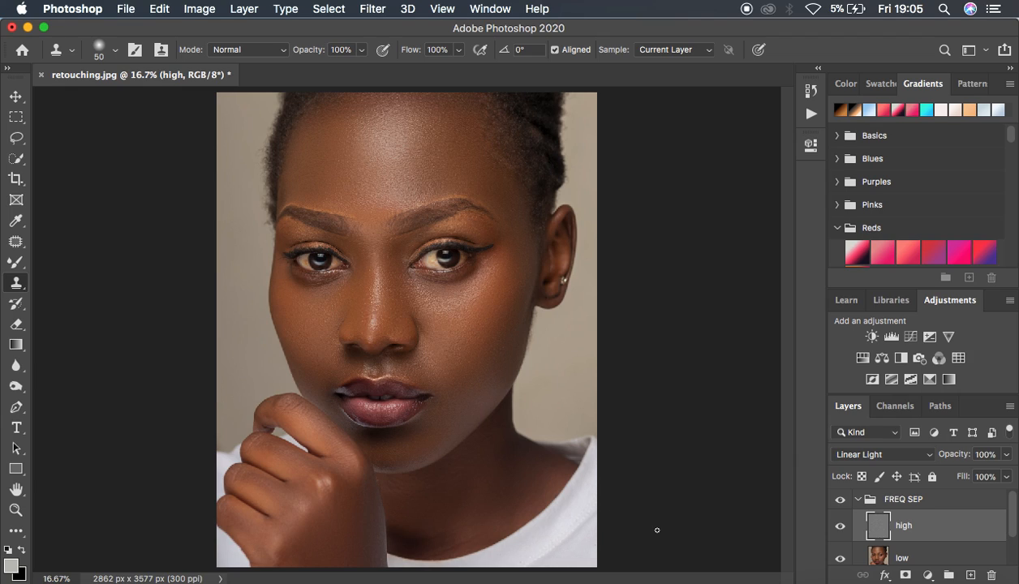
{"action": "left_click", "coordinate": [857, 499]}
{"action": "left_click", "coordinate": [839, 499]}
{"action": "left_click", "coordinate": [839, 500]}
{"action": "left_click", "coordinate": [840, 499]}
{"action": "left_click", "coordinate": [839, 500]}
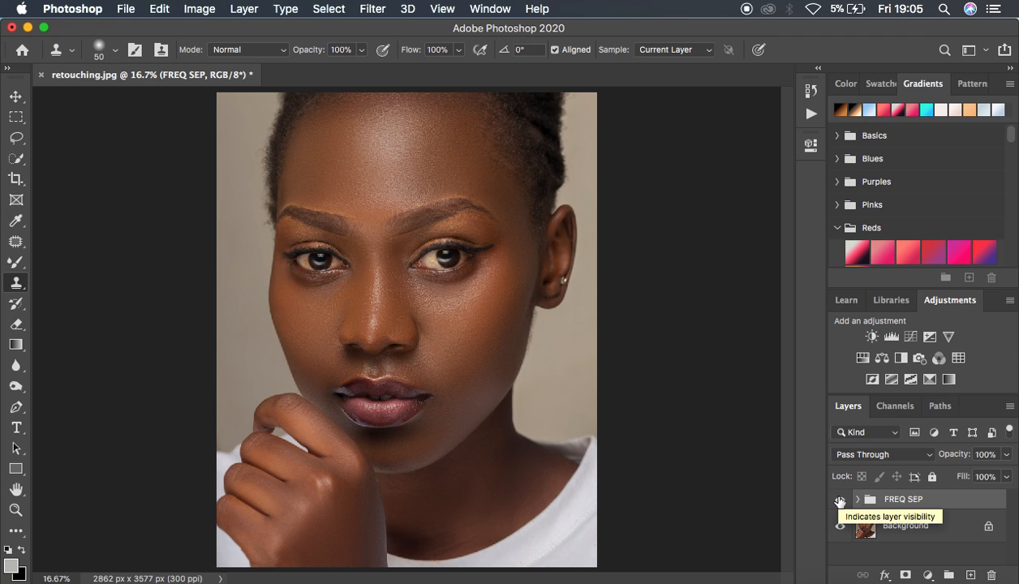
Add a Curves adjustment layer above the FREQ SEP group and open Color Range with Sampled Colors and a Quick Mask preview
{"action": "left_click", "coordinate": [927, 574]}
{"action": "left_click", "coordinate": [917, 353]}
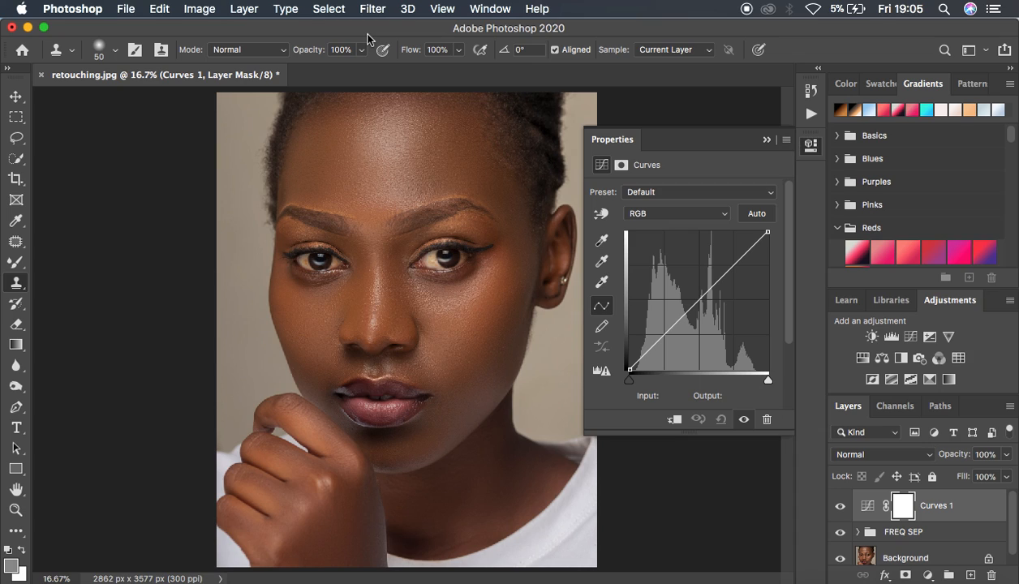
{"action": "left_click", "coordinate": [328, 9]}
{"action": "left_click", "coordinate": [369, 166]}
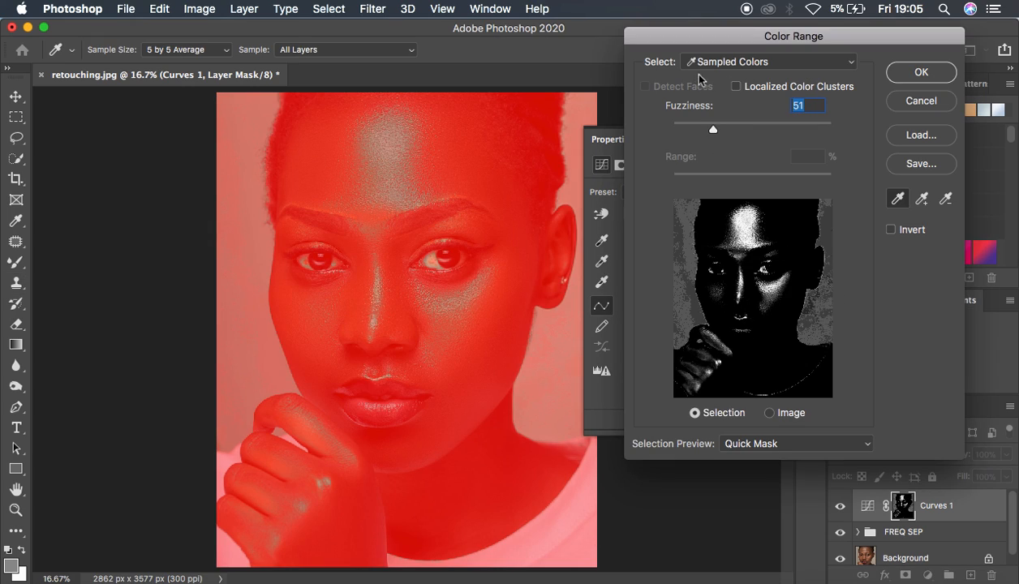
{"action": "left_click_drag", "start_coordinate": [805, 40], "coordinate": [757, 42]}
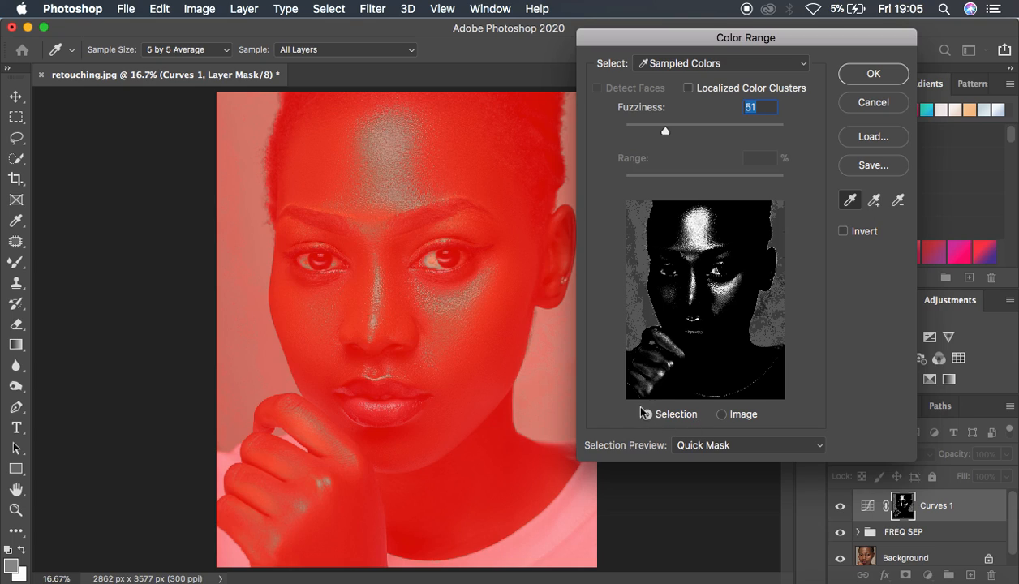
{"action": "left_click", "coordinate": [699, 448]}
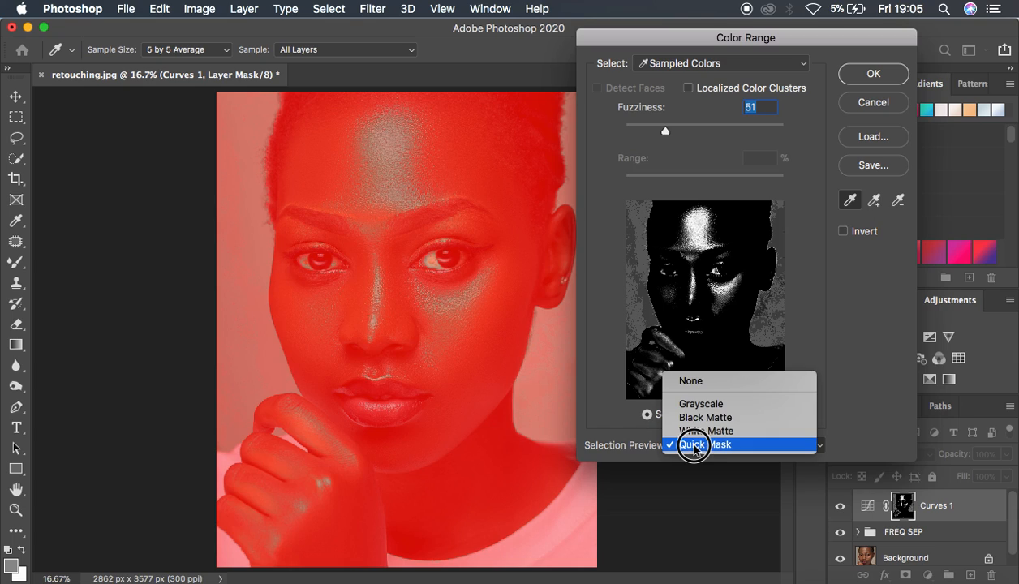
{"action": "left_click", "coordinate": [689, 445]}
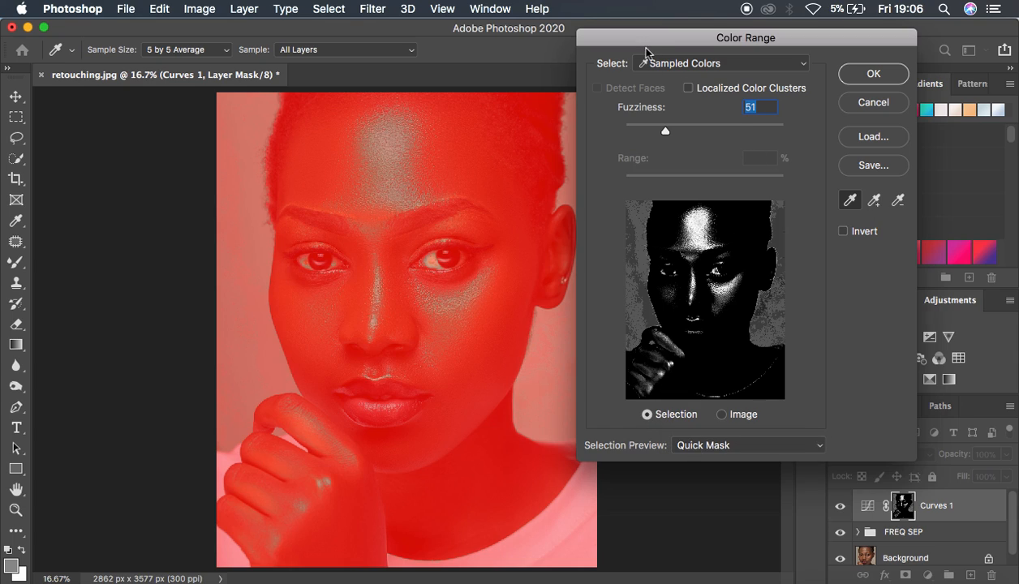
Sample the bright skin on the forehead and nose bridge and set Fuzziness to 62 to mask the Curves layer to the highlights
{"action": "left_click", "coordinate": [708, 71]}
{"action": "left_click", "coordinate": [695, 64]}
{"action": "left_click", "coordinate": [396, 143]}
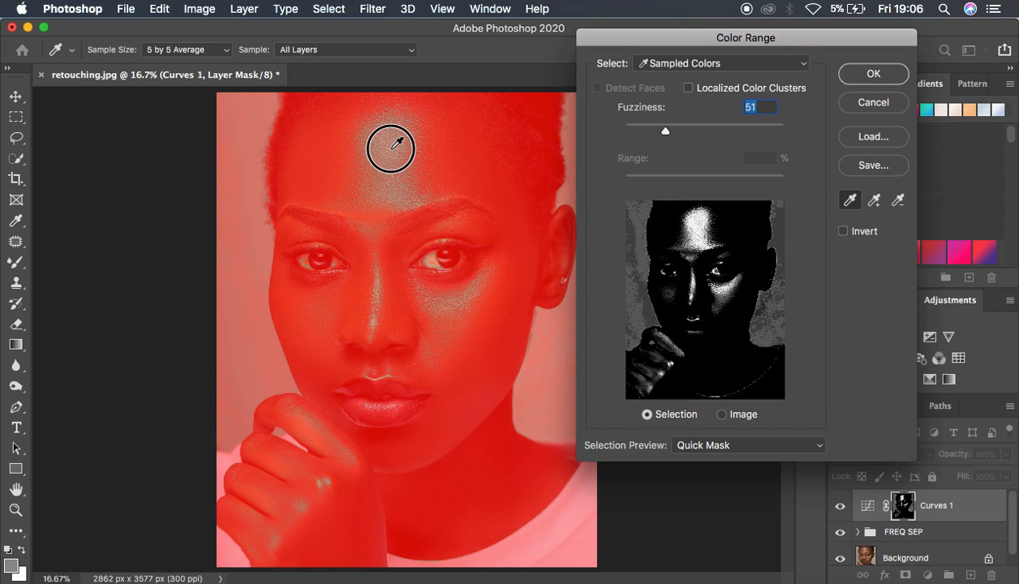
{"action": "left_click", "coordinate": [379, 289]}
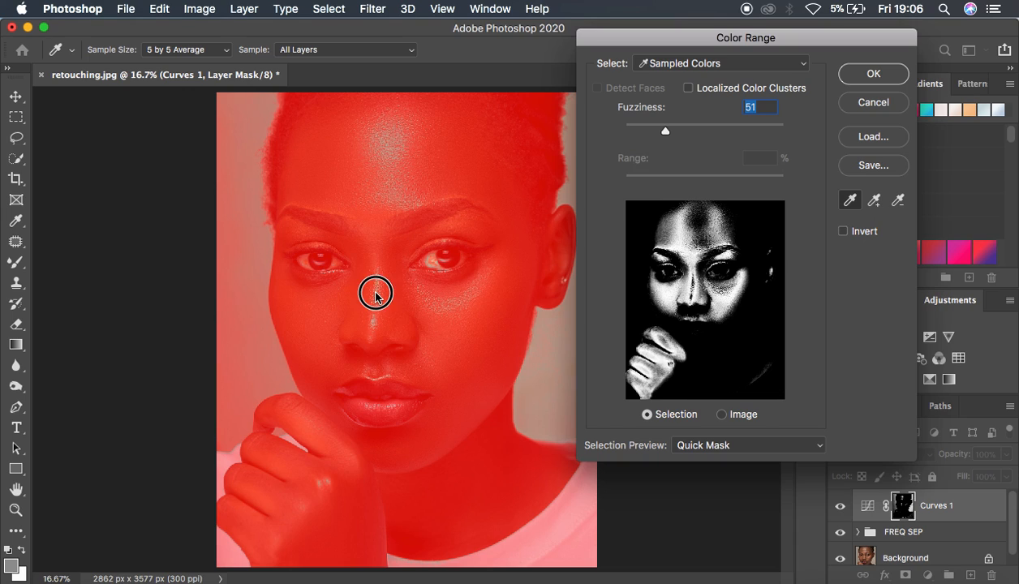
{"action": "left_click", "coordinate": [379, 292]}
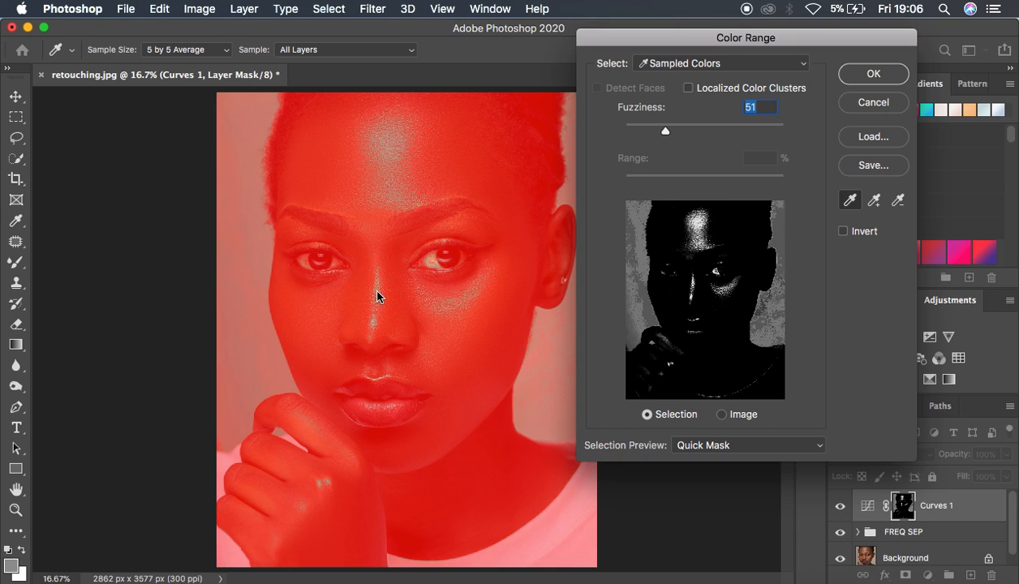
{"action": "left_click_drag", "start_coordinate": [665, 131], "coordinate": [674, 131]}
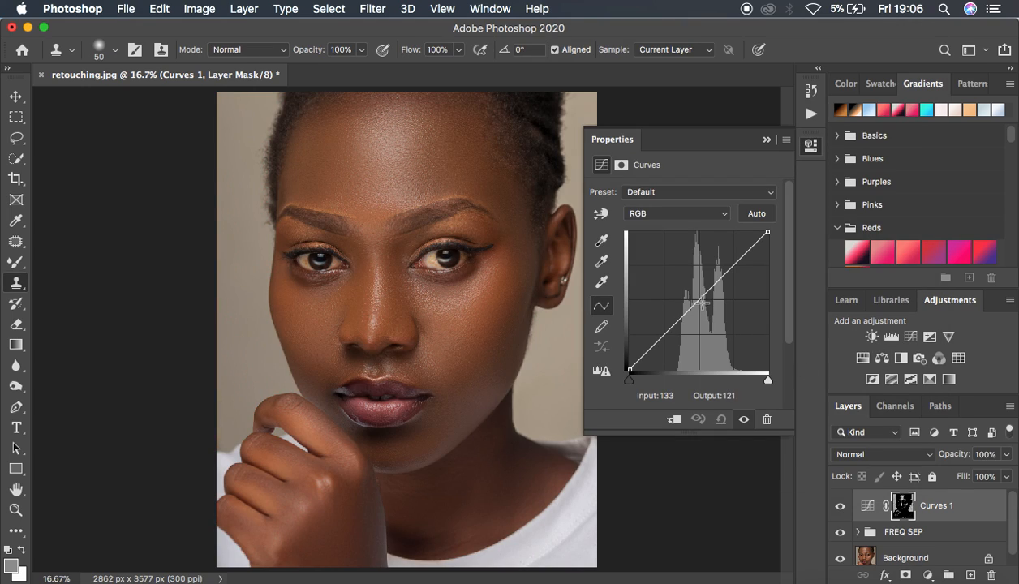
Brighten the masked highlights by raising the curve midpoint to input 118, output 131, and compare the result with the layer hidden
{"action": "left_click", "coordinate": [697, 301]}
{"action": "left_click_drag", "start_coordinate": [699, 303], "coordinate": [694, 301]}
{"action": "left_click", "coordinate": [839, 508]}
{"action": "left_click", "coordinate": [839, 508]}
{"action": "left_click", "coordinate": [839, 507]}
{"action": "left_click", "coordinate": [840, 507]}
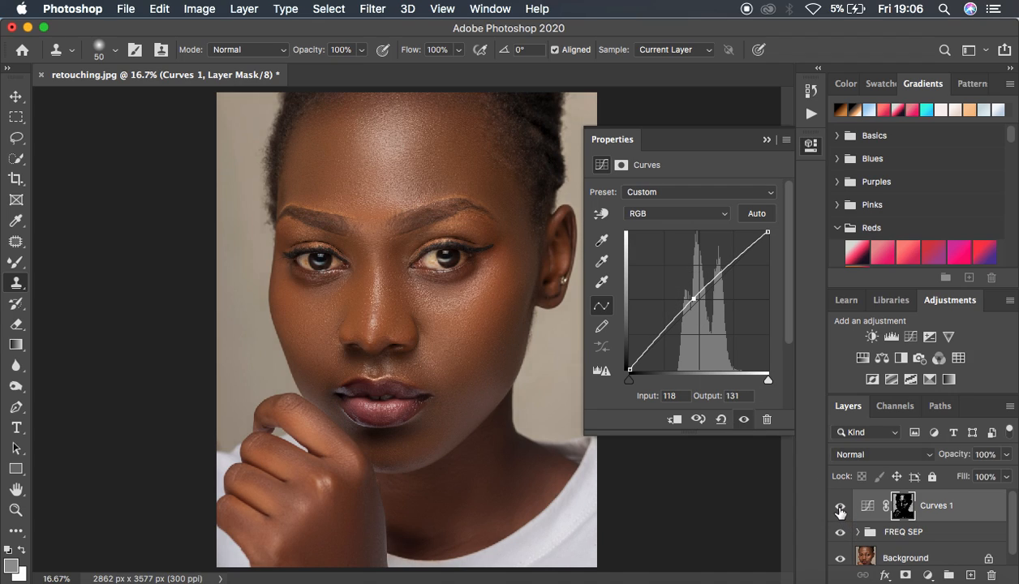
{"action": "left_click", "coordinate": [767, 139]}
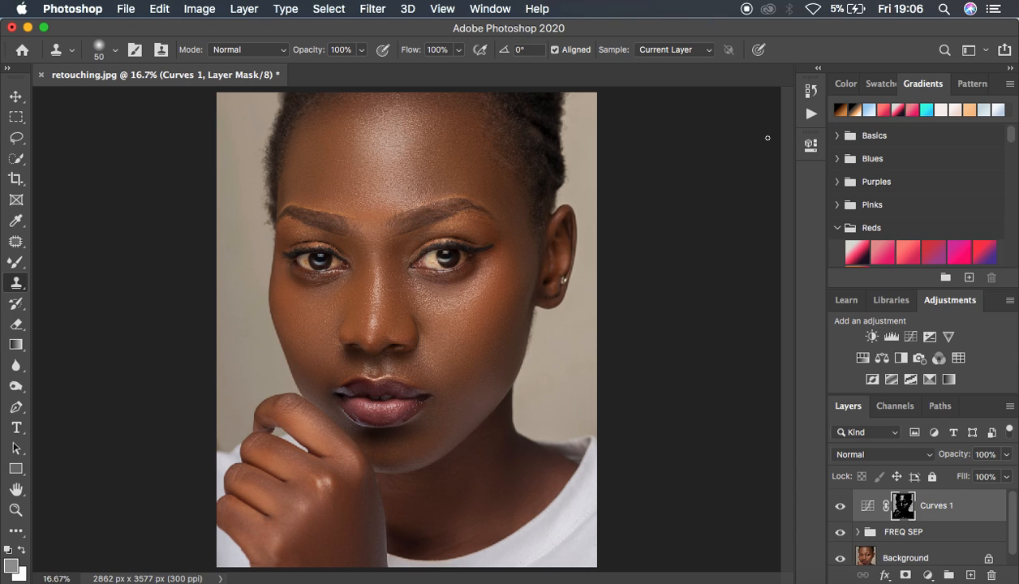
Add a second Curves layer and mask it with Color Range, sampling the darker skin beside the nose bridge at Fuzziness 69
{"action": "left_click", "coordinate": [927, 575]}
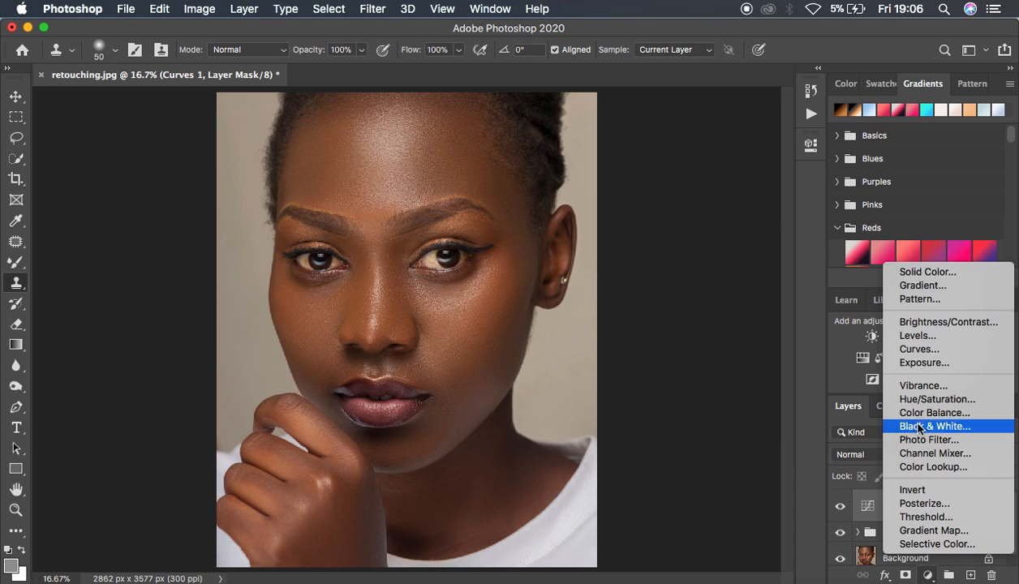
{"action": "left_click", "coordinate": [919, 348]}
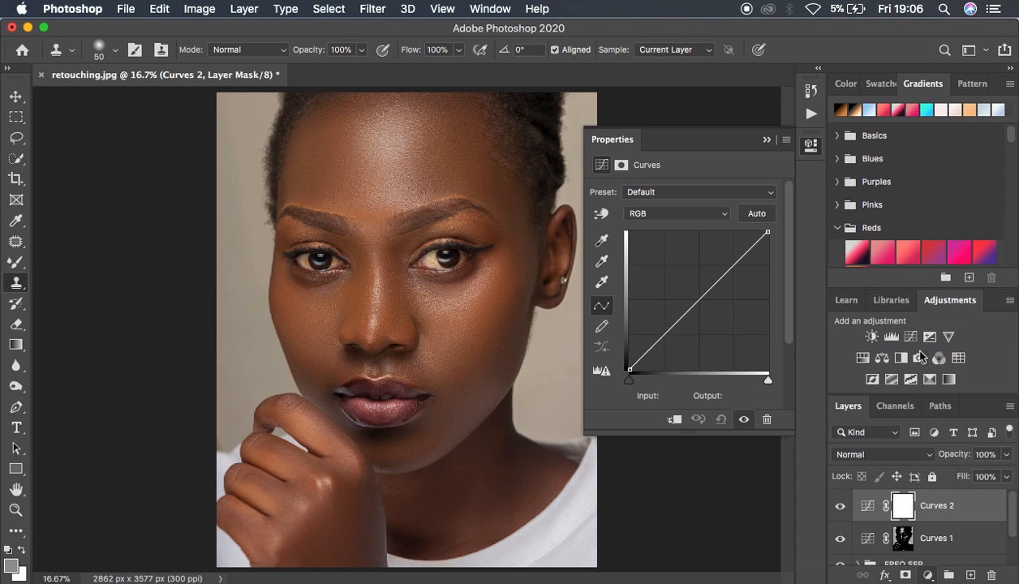
{"action": "left_click", "coordinate": [329, 9]}
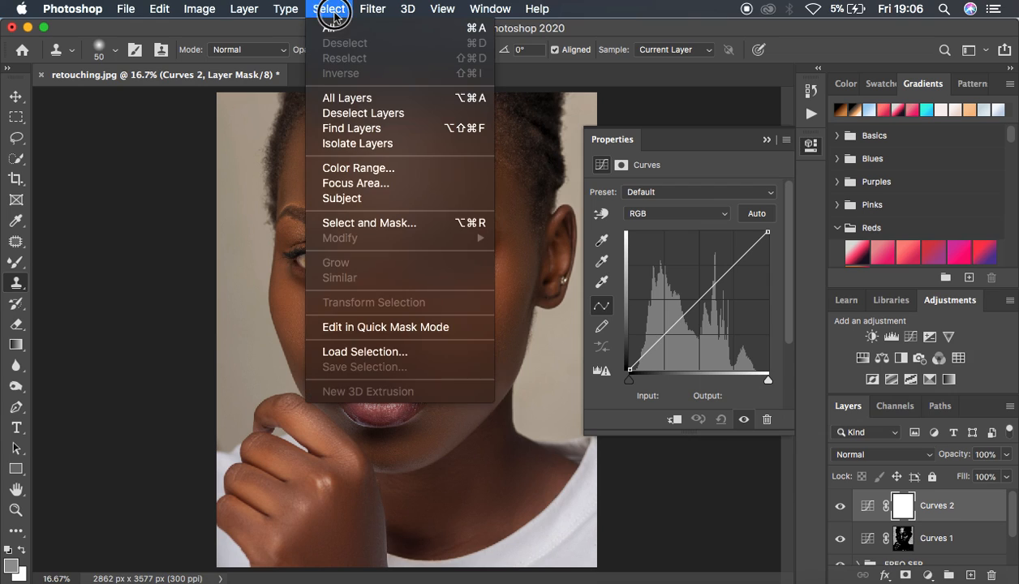
{"action": "left_click", "coordinate": [365, 168]}
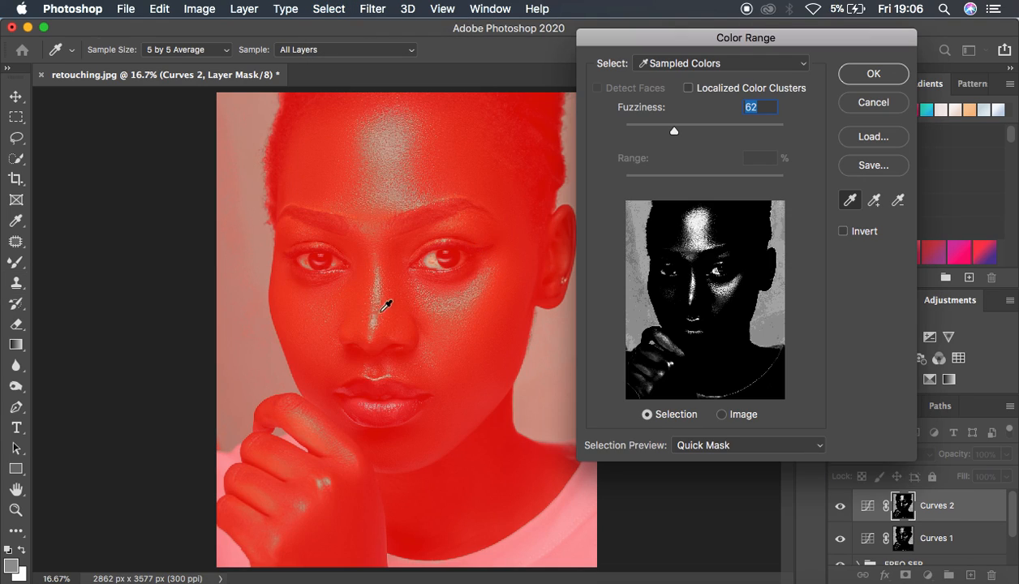
{"action": "left_click", "coordinate": [393, 257]}
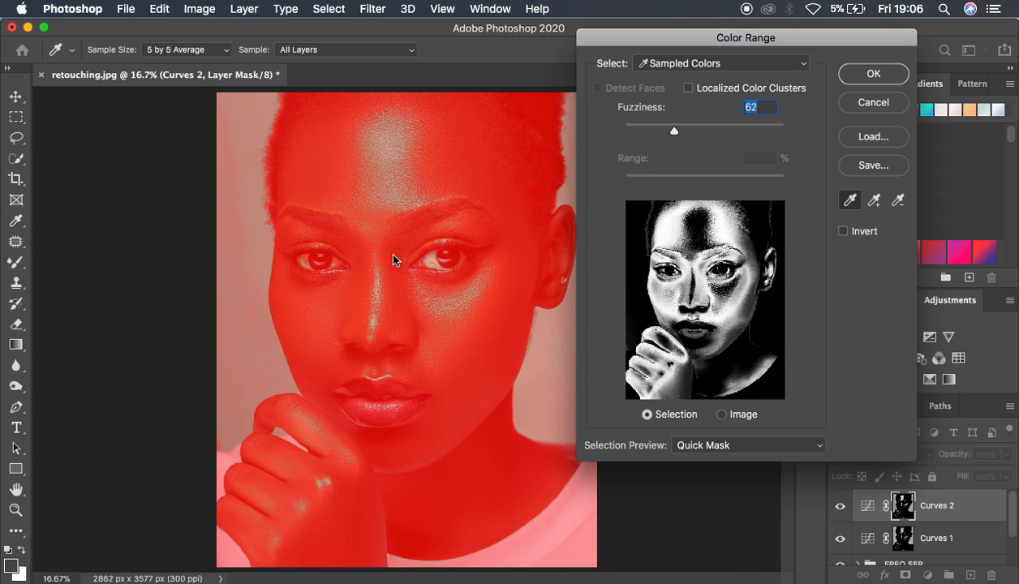
{"action": "left_click", "coordinate": [400, 250]}
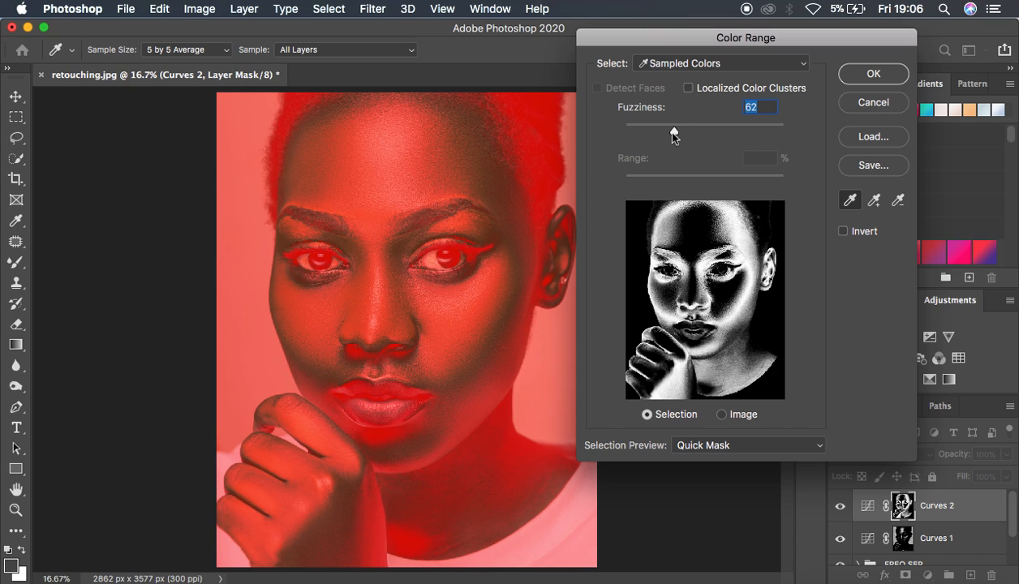
{"action": "left_click_drag", "start_coordinate": [671, 129], "coordinate": [679, 135]}
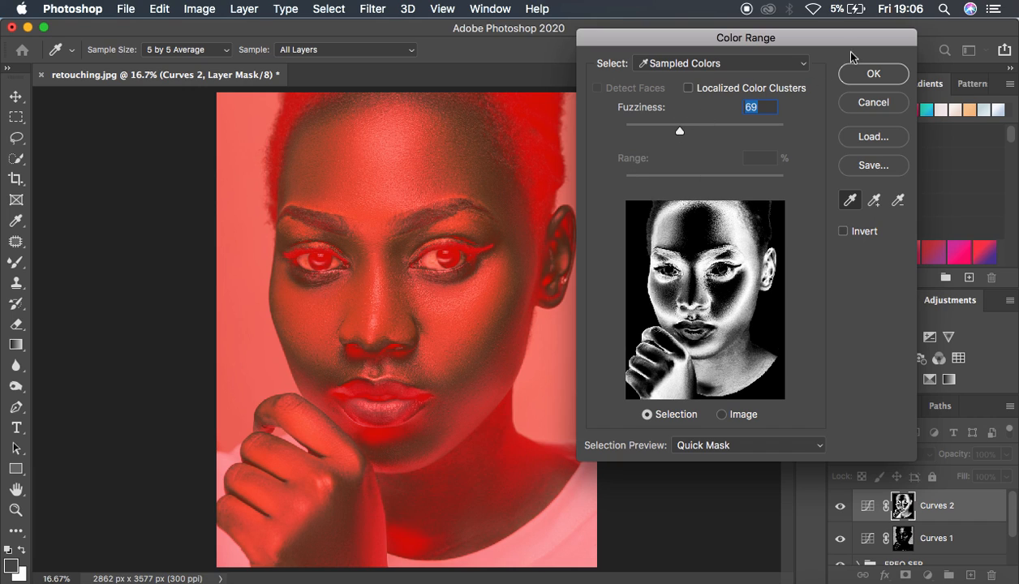
{"action": "left_click", "coordinate": [864, 73]}
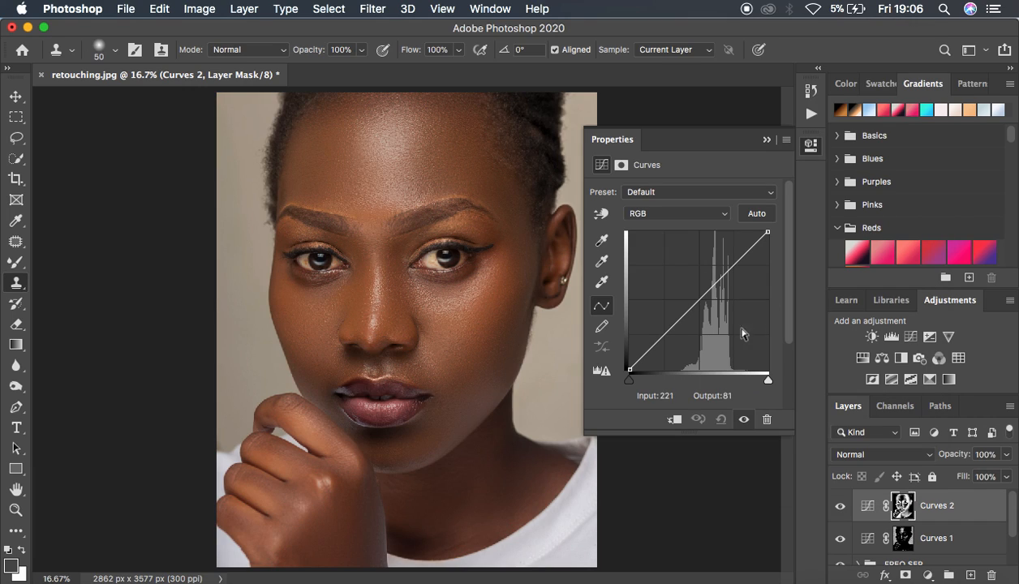
Darken the masked shadows by lowering the second curve's midpoint to input 137, output 124, and compare with the layer hidden
{"action": "left_click_drag", "start_coordinate": [697, 299], "coordinate": [704, 302]}
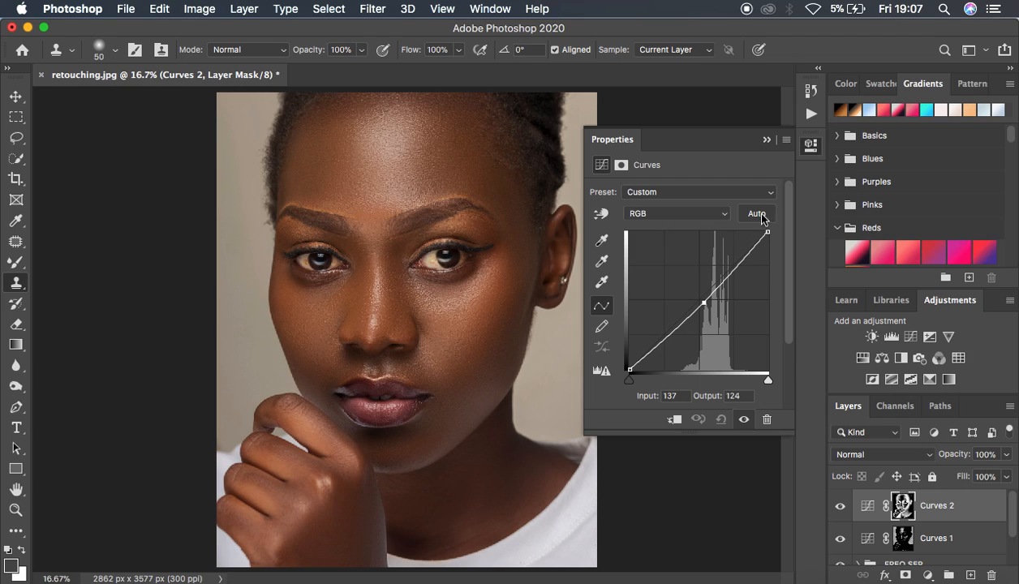
{"action": "left_click", "coordinate": [768, 142]}
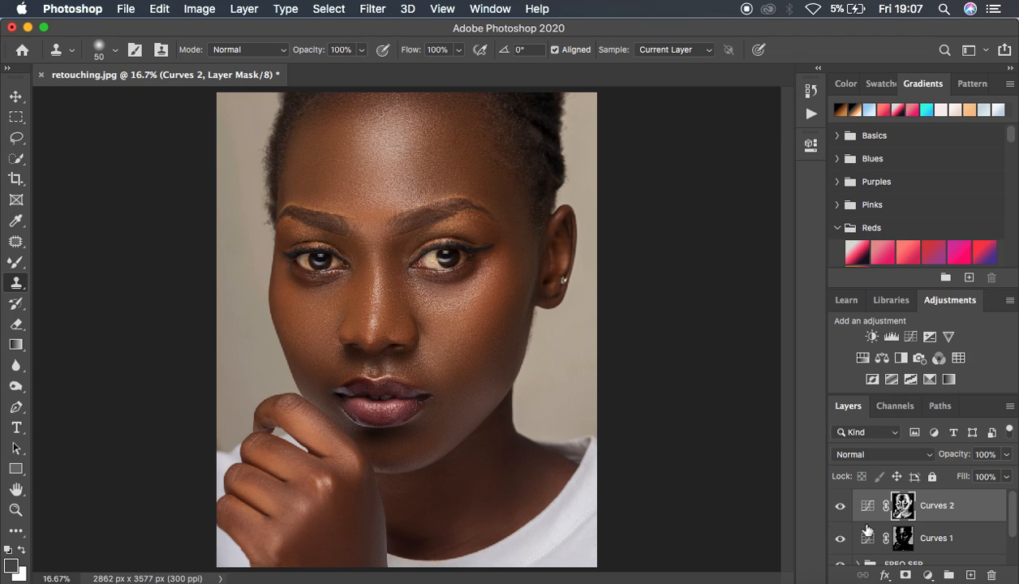
{"action": "left_click", "coordinate": [839, 506]}
{"action": "left_click", "coordinate": [839, 506]}
Reduce the opacity of the Curves 2 layer to 57% and check its effect by hiding and showing it
{"action": "left_click", "coordinate": [1007, 455]}
{"action": "left_click_drag", "start_coordinate": [991, 473], "coordinate": [974, 479]}
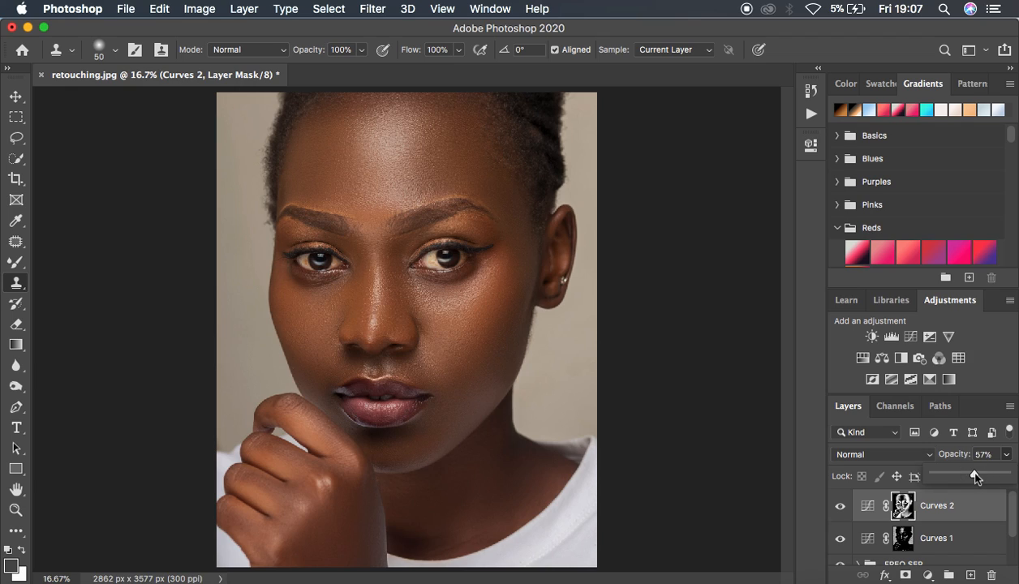
{"action": "left_click", "coordinate": [841, 506]}
{"action": "left_click", "coordinate": [841, 506]}
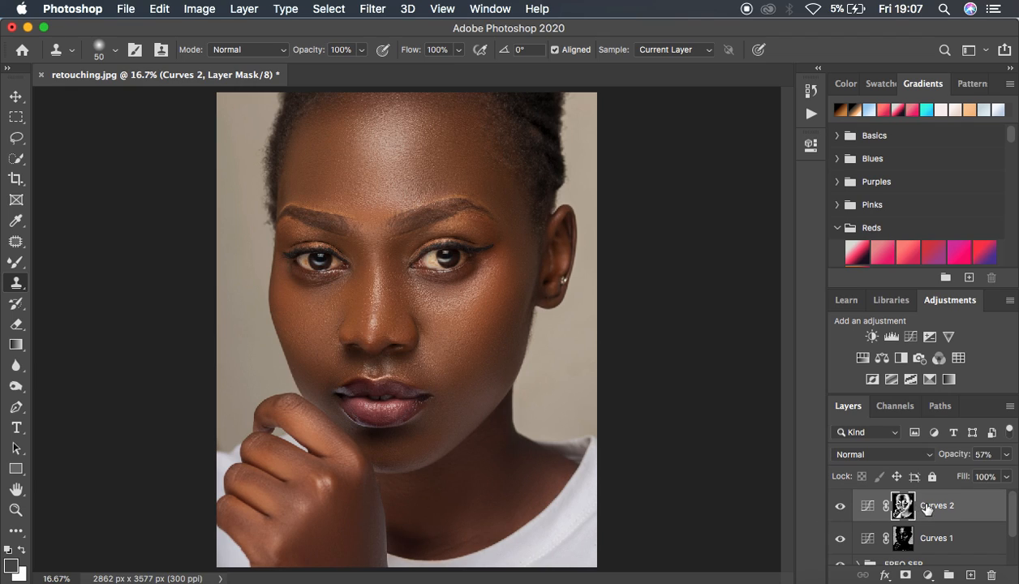
Rename the Curves 2 layer as burn and the Curves 1 layer as dodge
{"action": "double_click", "coordinate": [930, 504]}
{"action": "type", "text": "D"}
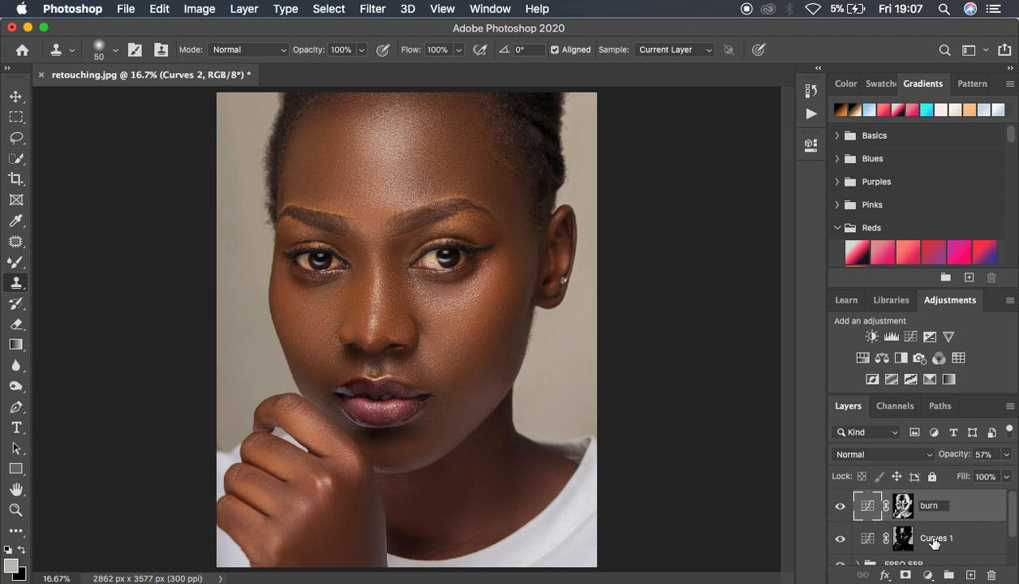
{"action": "double_click", "coordinate": [930, 539]}
{"action": "type", "text": "dodge"}
{"action": "key", "text": "Return"}
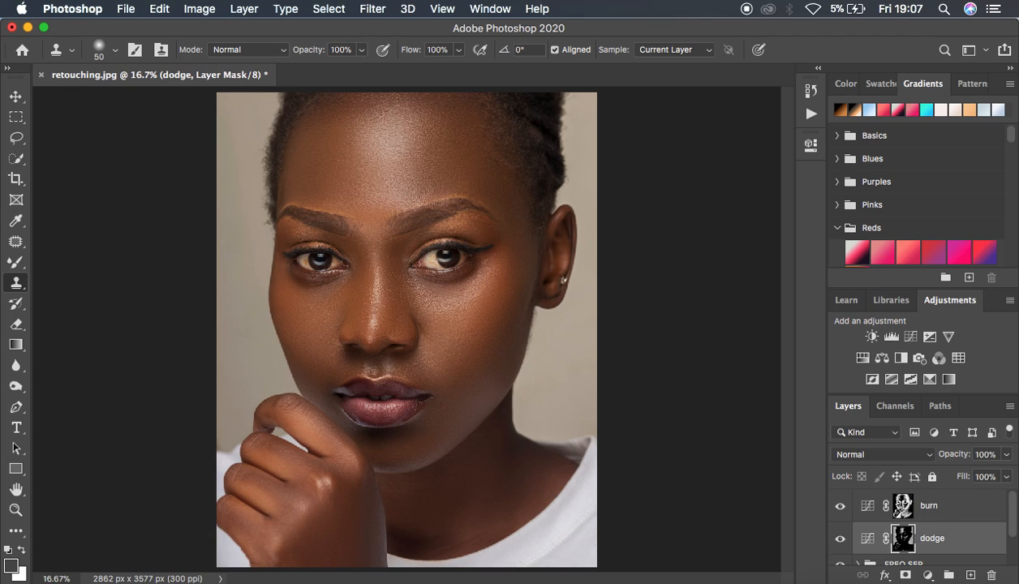
Group the burn and dodge layers, name the group dodge and burn, and compare the portrait with and without it
{"action": "left_click", "coordinate": [978, 511], "text": "shift"}
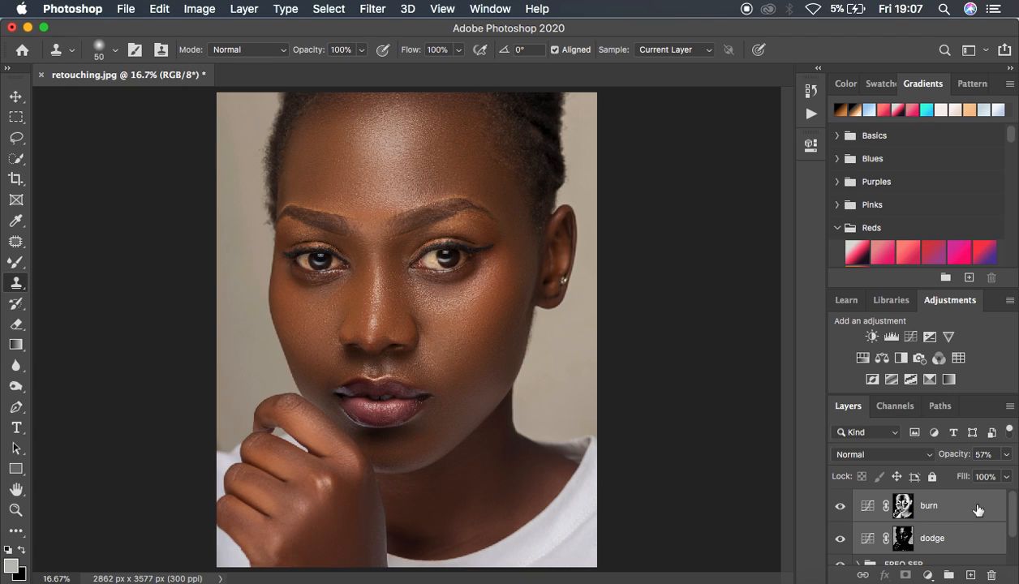
{"action": "key", "text": "super+g"}
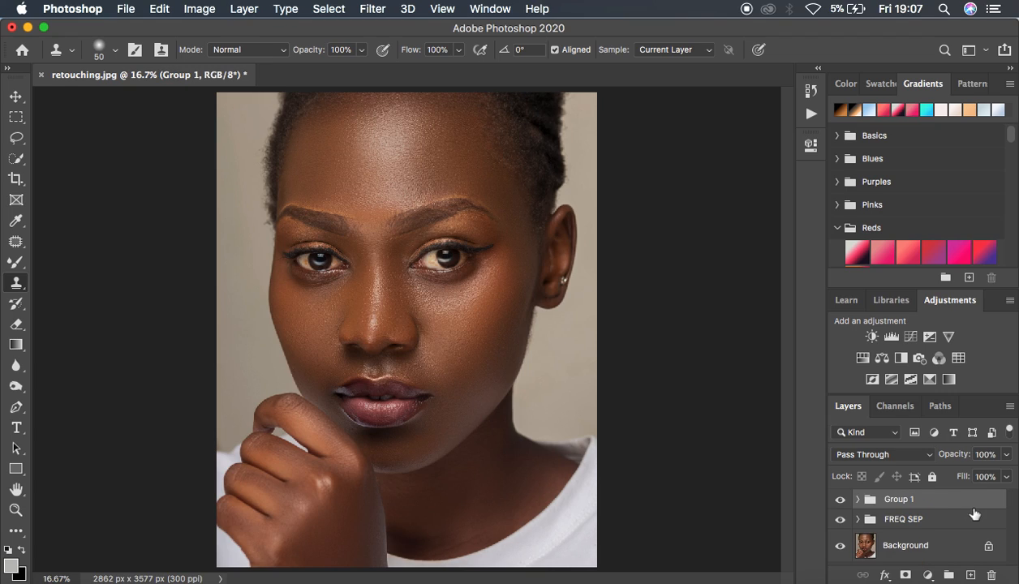
{"action": "double_click", "coordinate": [897, 499]}
{"action": "type", "text": "dodge and burn"}
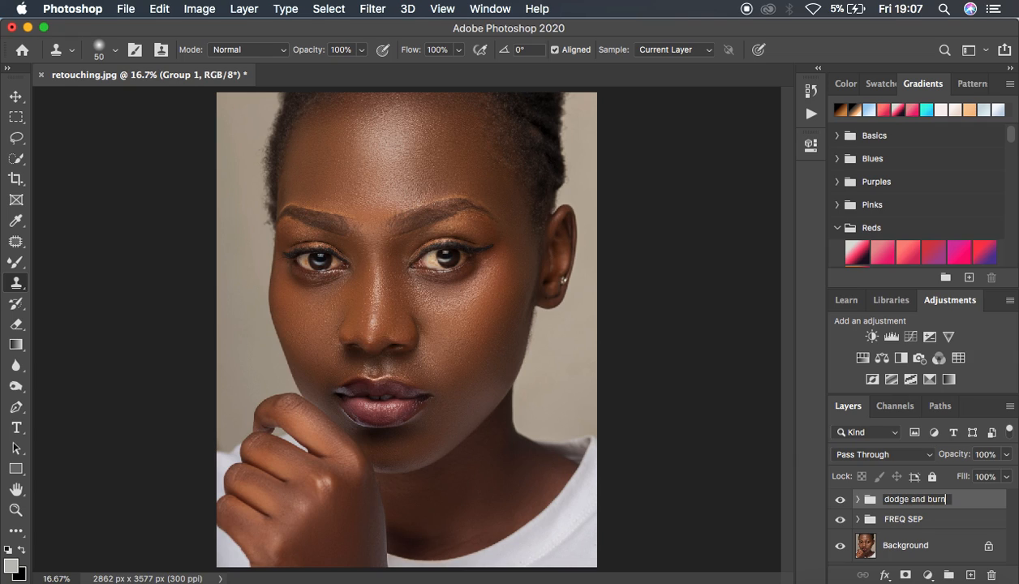
{"action": "key", "text": "Return"}
{"action": "left_click", "coordinate": [840, 499]}
{"action": "left_click", "coordinate": [840, 499]}
{"action": "left_click", "coordinate": [840, 498]}
{"action": "left_click", "coordinate": [840, 498]}
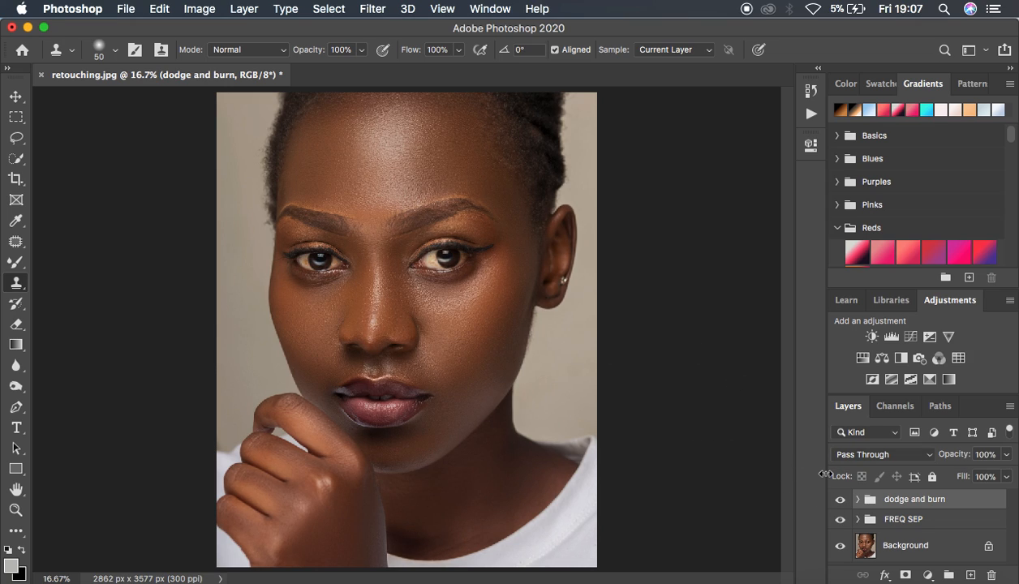
Set the blend mode of both the burn and dodge layers to Luminosity, and collapse their group
{"action": "key", "text": "super+minus"}
{"action": "key", "text": "super+equal"}
{"action": "left_click", "coordinate": [857, 502]}
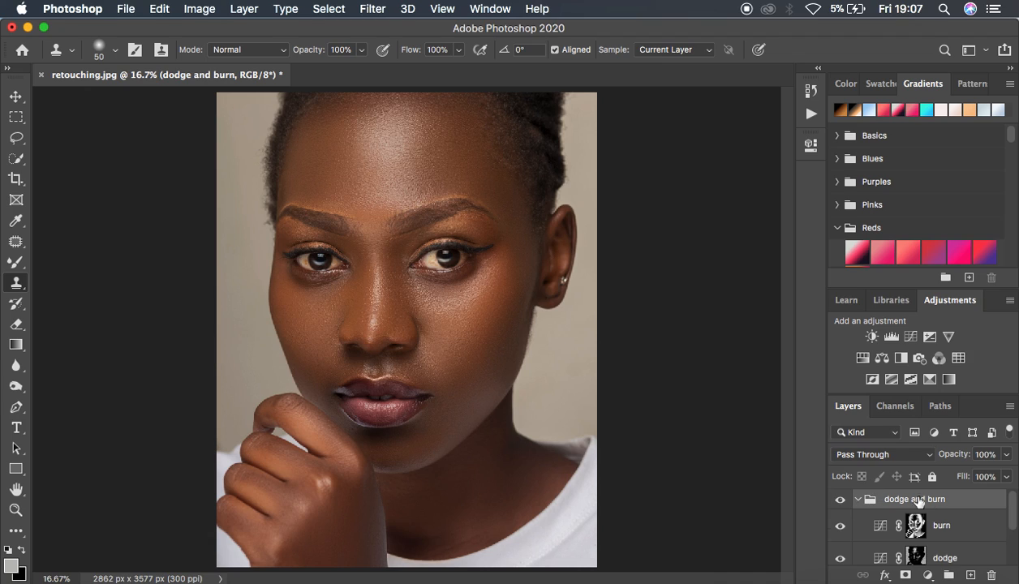
{"action": "left_click", "coordinate": [961, 526]}
{"action": "left_click", "coordinate": [879, 453]}
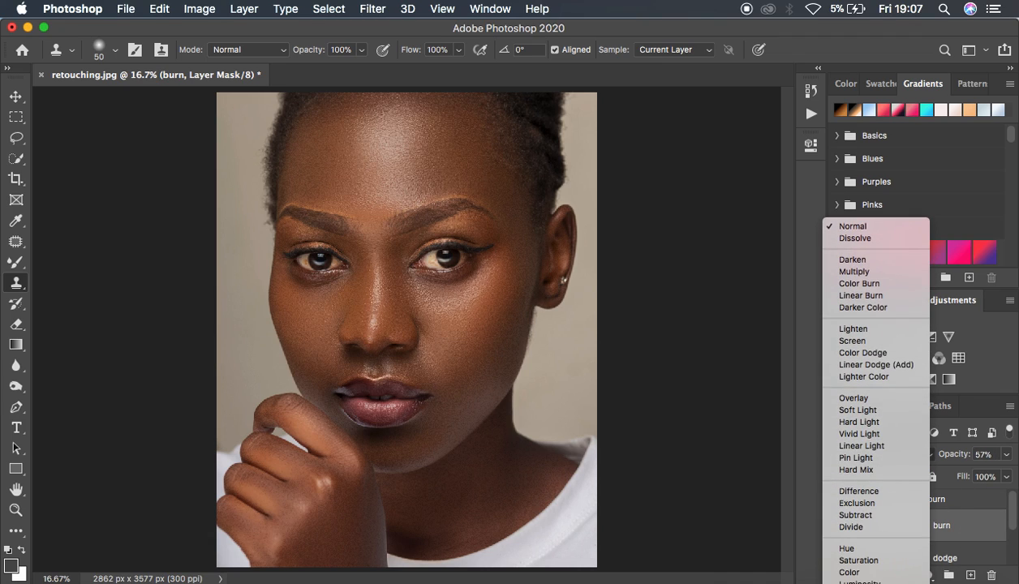
{"action": "left_click", "coordinate": [860, 571]}
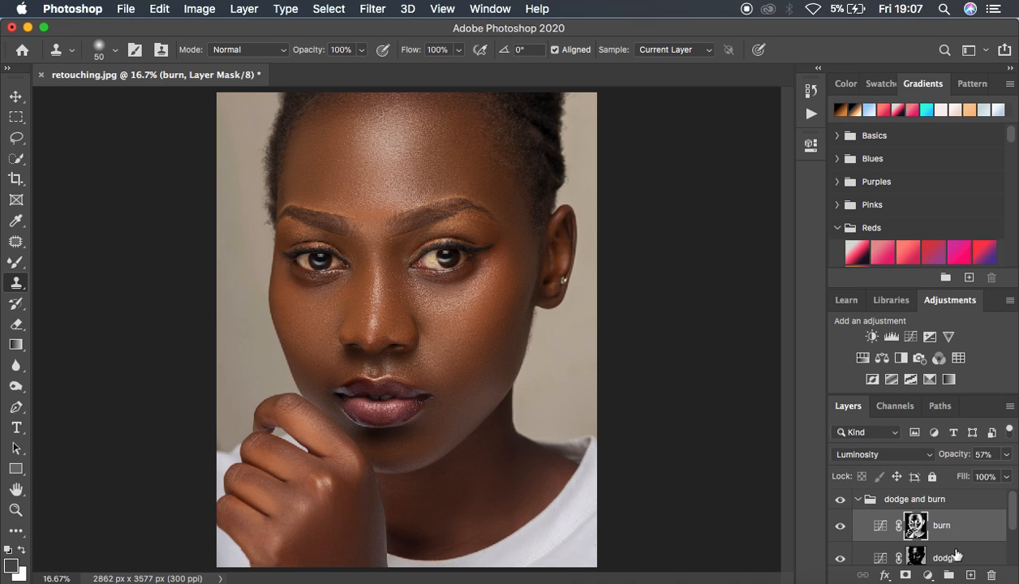
{"action": "left_click", "coordinate": [955, 555]}
{"action": "left_click", "coordinate": [879, 454]}
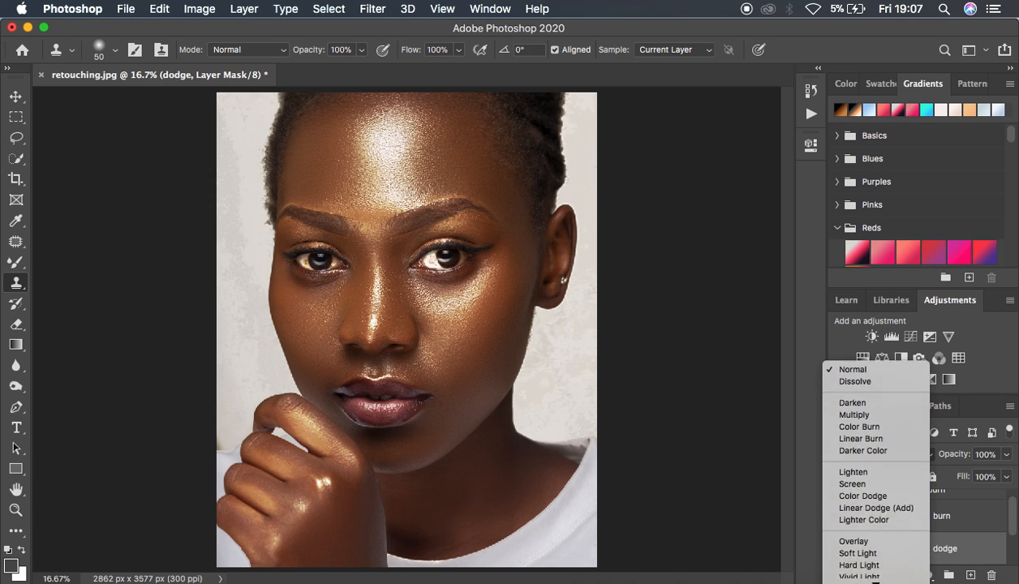
{"action": "left_click", "coordinate": [860, 570]}
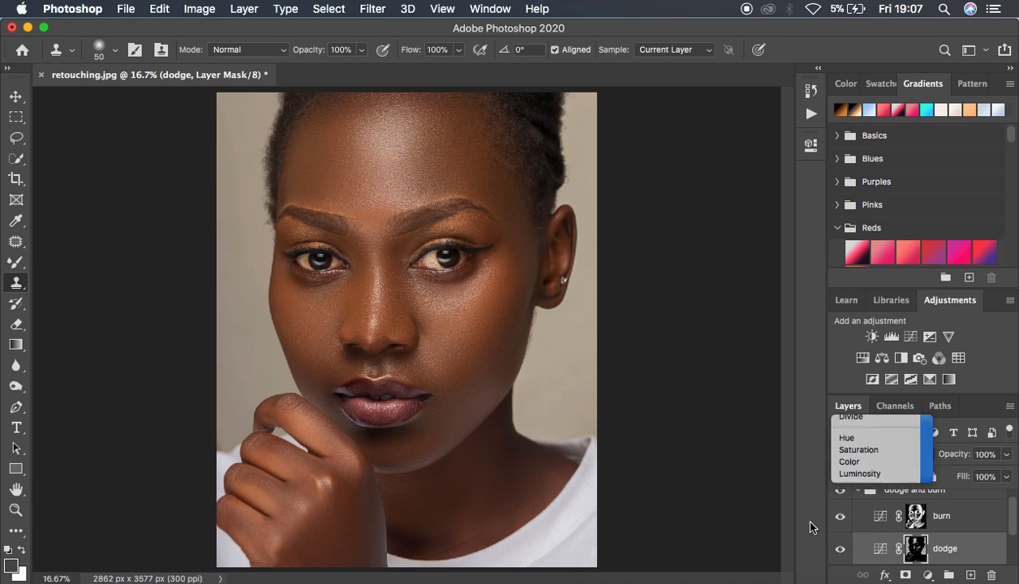
{"action": "left_click", "coordinate": [858, 498]}
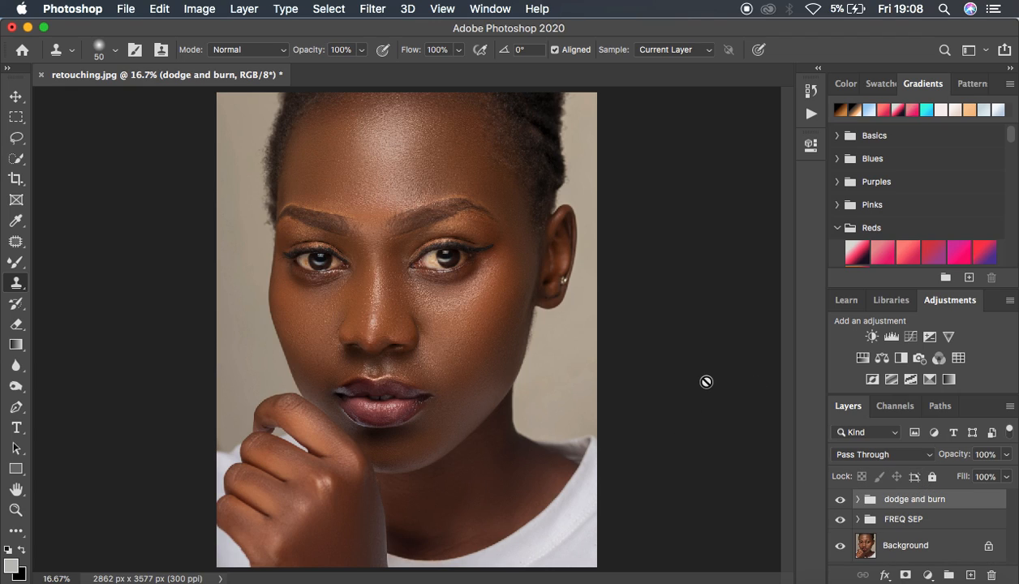
Stamp all visible layers into a new merged layer on top of the stack and duplicate it
{"action": "key", "text": "super+minus"}
{"action": "key", "text": "super+plus"}
{"action": "key", "text": "super+alt+shift+e"}
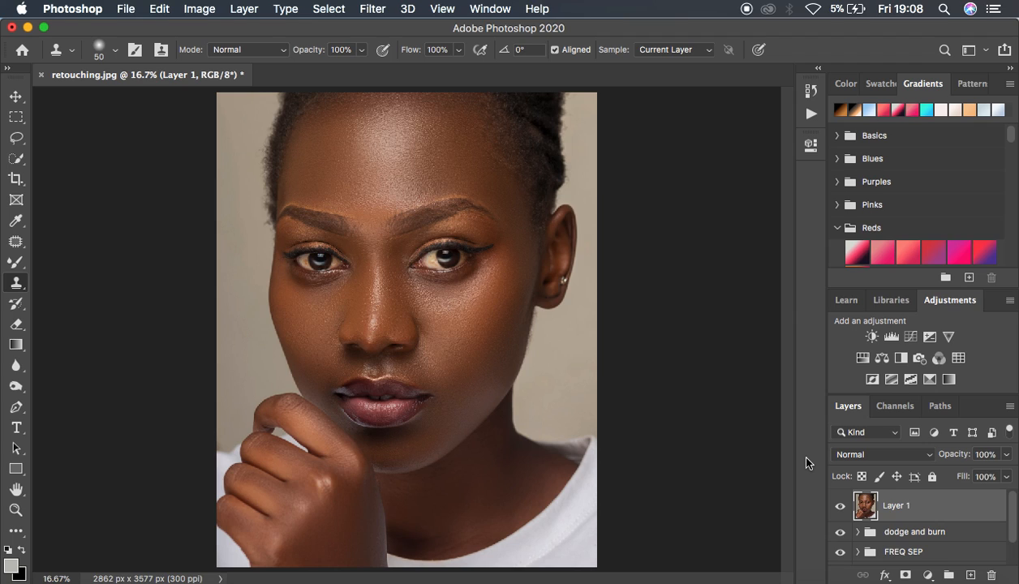
{"action": "key", "text": "super+j"}
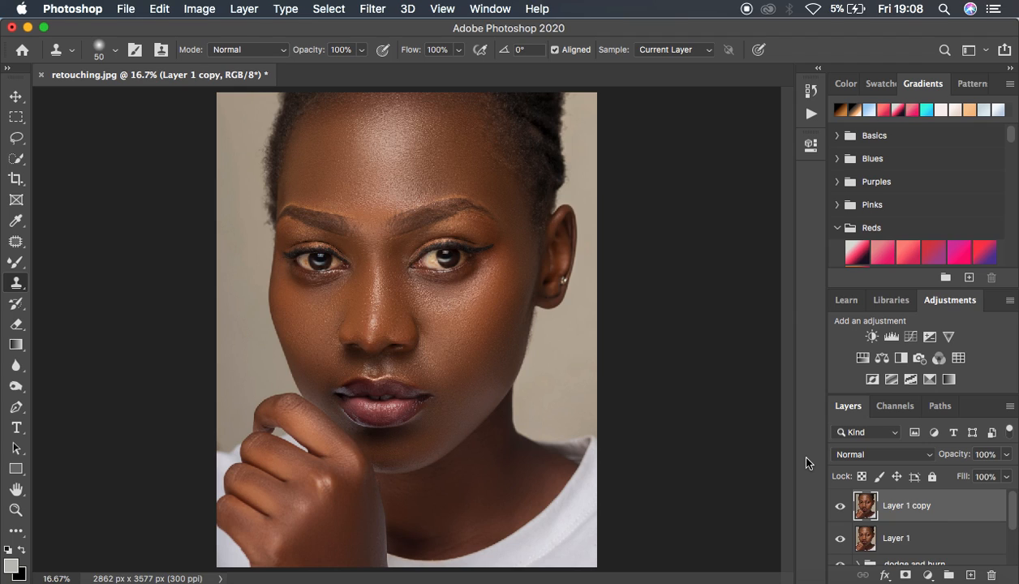
Open the duplicated layer in the Camera Raw Filter and activate the adjustment Brush for the eye
{"action": "left_click", "coordinate": [371, 9]}
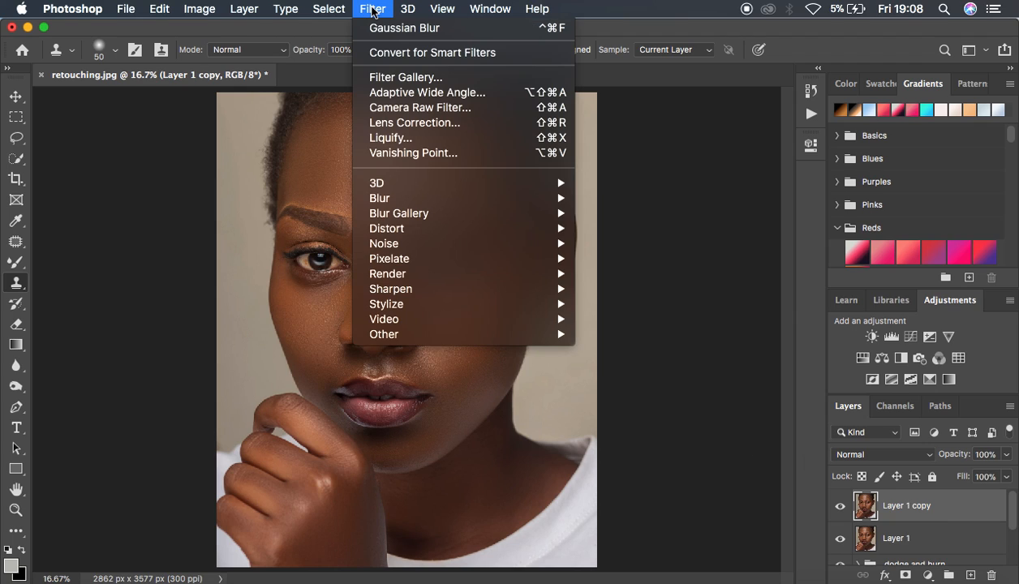
{"action": "left_click", "coordinate": [414, 107]}
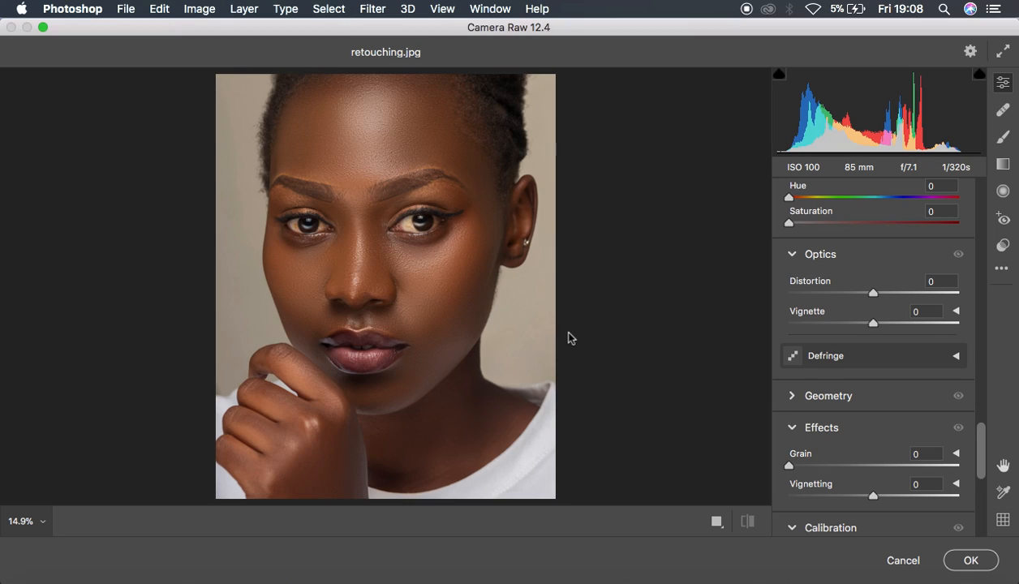
{"action": "left_click", "coordinate": [409, 223]}
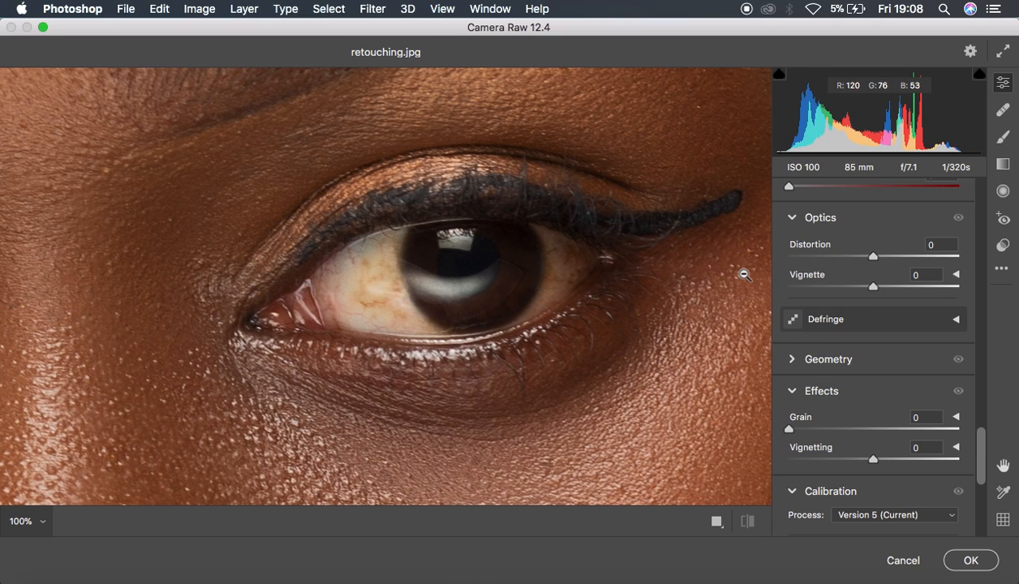
{"action": "left_click", "coordinate": [1003, 137]}
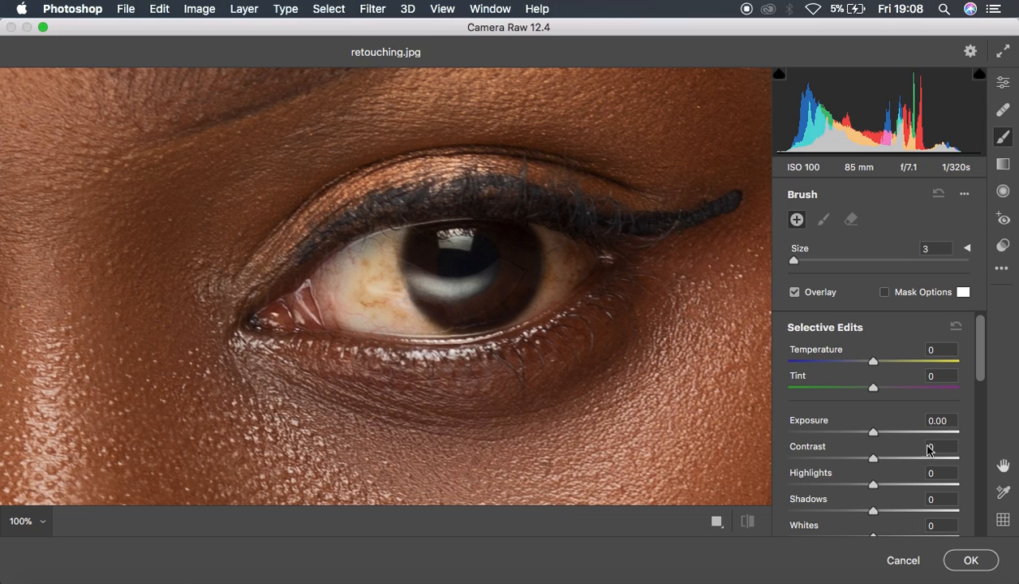
Set the brush adjustments to Temperature -27, Tint +67, Highlights +5 and Saturation -68, with Whites raised slightly
{"action": "left_click_drag", "start_coordinate": [982, 343], "coordinate": [983, 319]}
{"action": "left_click_drag", "start_coordinate": [878, 361], "coordinate": [851, 367]}
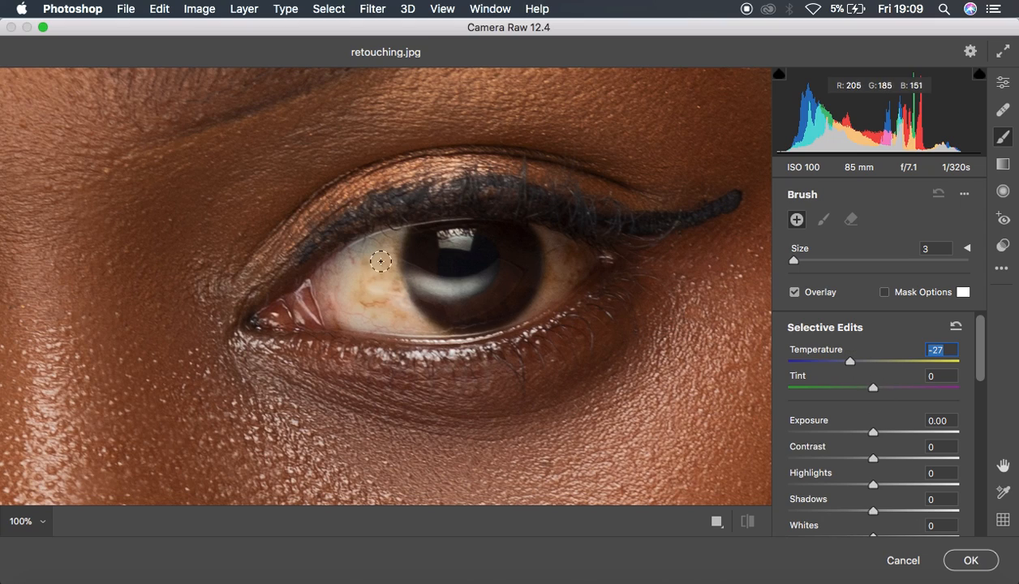
{"action": "left_click_drag", "start_coordinate": [875, 392], "coordinate": [931, 394]}
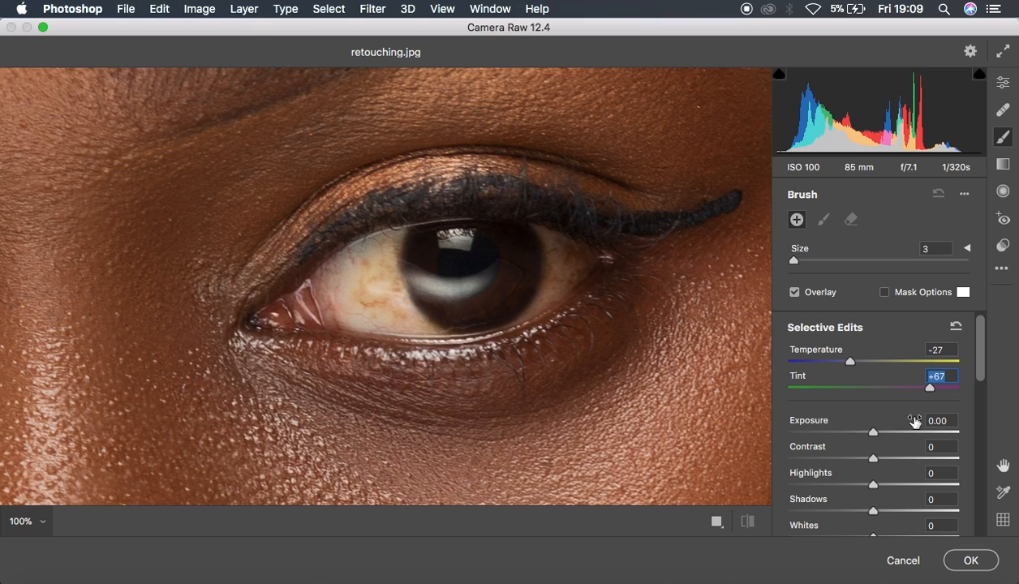
{"action": "scroll", "coordinate": [902, 452], "scroll_direction": "down", "scroll_amount": 3}
{"action": "left_click_drag", "start_coordinate": [874, 403], "coordinate": [876, 401]}
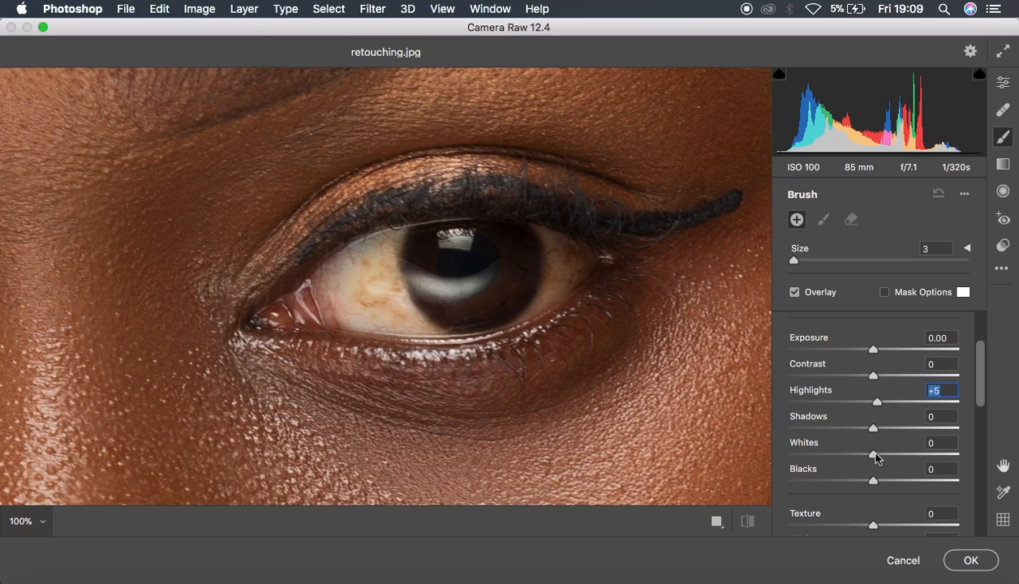
{"action": "left_click_drag", "start_coordinate": [875, 453], "coordinate": [882, 459]}
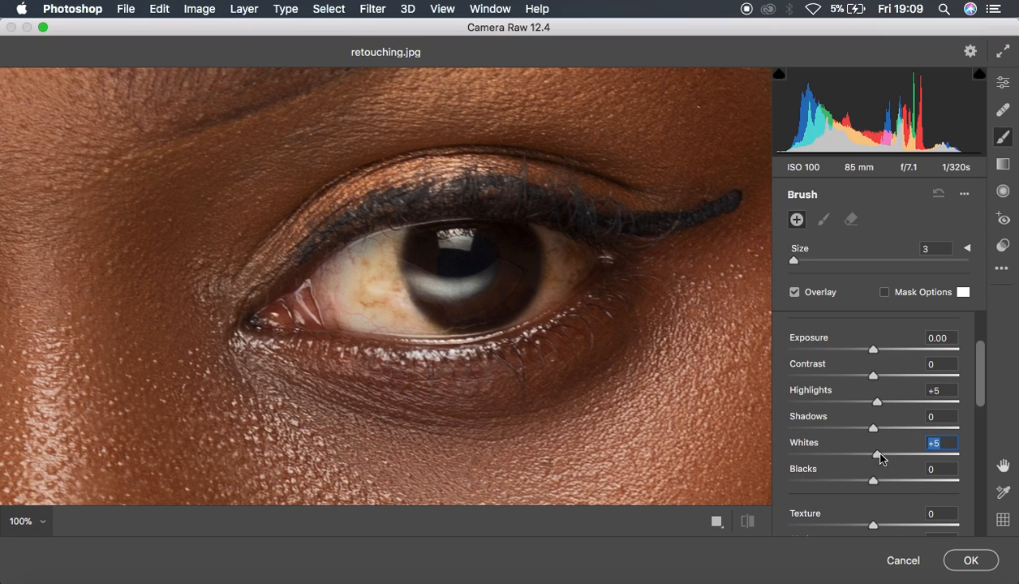
{"action": "scroll", "coordinate": [917, 448], "scroll_direction": "down", "scroll_amount": 5}
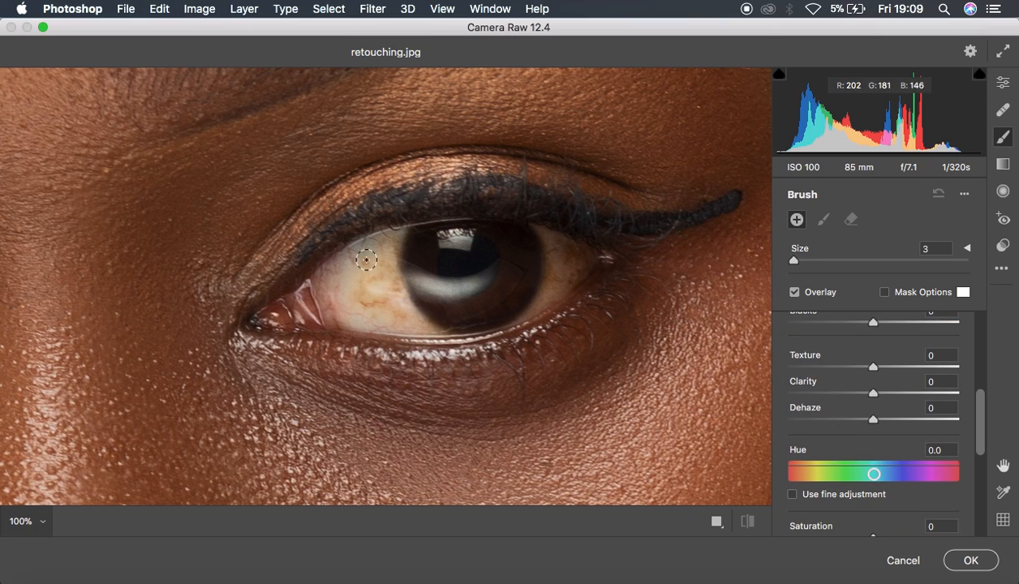
{"action": "scroll", "coordinate": [916, 387], "scroll_direction": "down", "scroll_amount": 3}
{"action": "left_click_drag", "start_coordinate": [874, 420], "coordinate": [815, 427]}
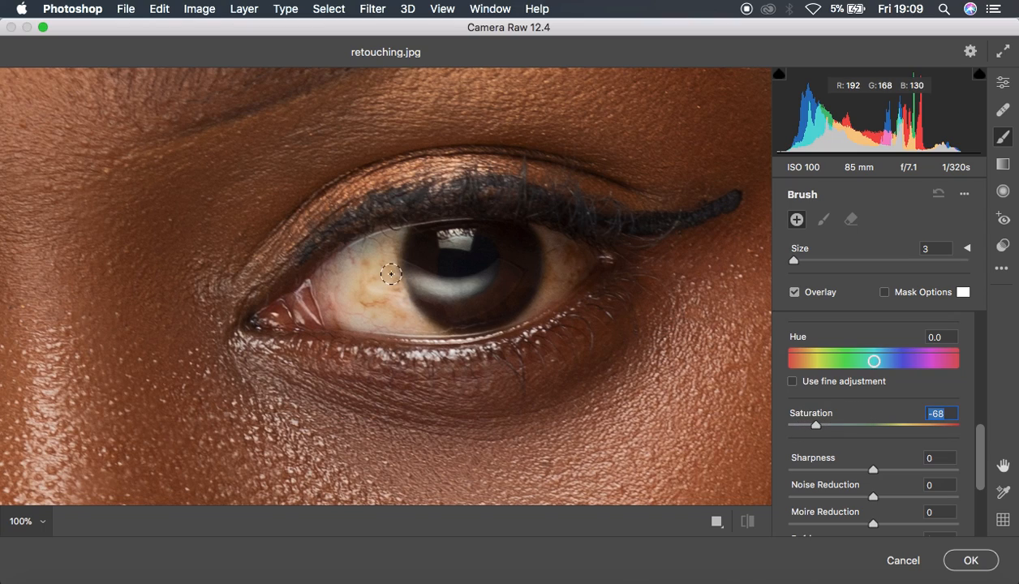
Enlarge the brush to size 5 and paint over the white of the eye on both sides of the iris
{"action": "key", "text": "bracketright"}
{"action": "key", "text": "bracketright"}
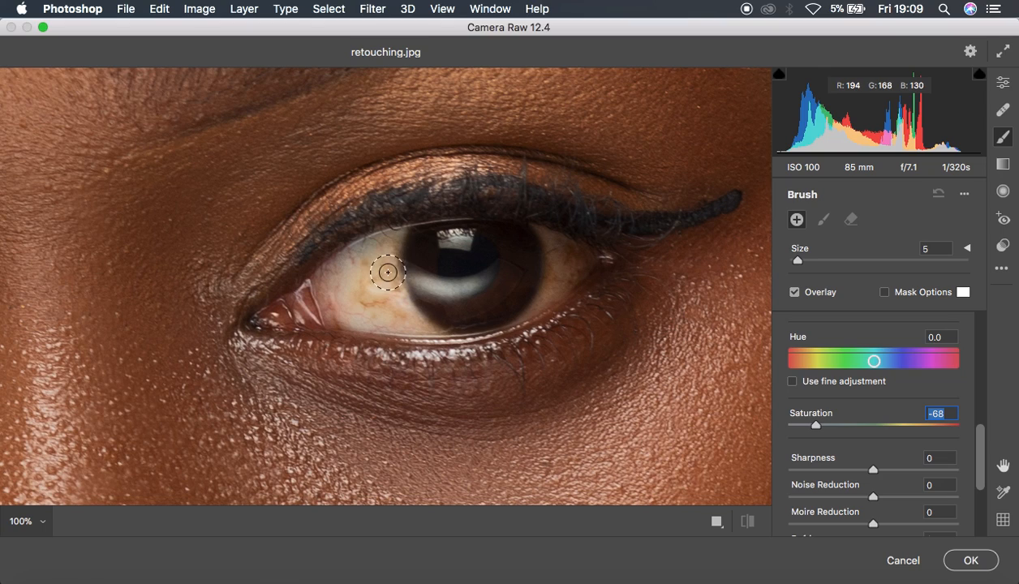
{"action": "mouse_move", "coordinate": [386, 251]}
{"action": "left_mouse_down"}
{"action": "mouse_move", "coordinate": [366, 266]}
{"action": "mouse_move", "coordinate": [408, 316]}
{"action": "mouse_move", "coordinate": [364, 266]}
{"action": "mouse_move", "coordinate": [357, 292]}
{"action": "mouse_move", "coordinate": [409, 318]}
{"action": "mouse_move", "coordinate": [382, 289]}
{"action": "mouse_move", "coordinate": [379, 259]}
{"action": "mouse_move", "coordinate": [455, 278]}
{"action": "mouse_move", "coordinate": [482, 268]}
{"action": "mouse_move", "coordinate": [451, 234]}
{"action": "left_mouse_up"}
{"action": "left_click", "coordinate": [439, 231]}
{"action": "mouse_move", "coordinate": [379, 300]}
{"action": "left_mouse_down"}
{"action": "mouse_move", "coordinate": [352, 298]}
{"action": "mouse_move", "coordinate": [356, 311]}
{"action": "left_mouse_up"}
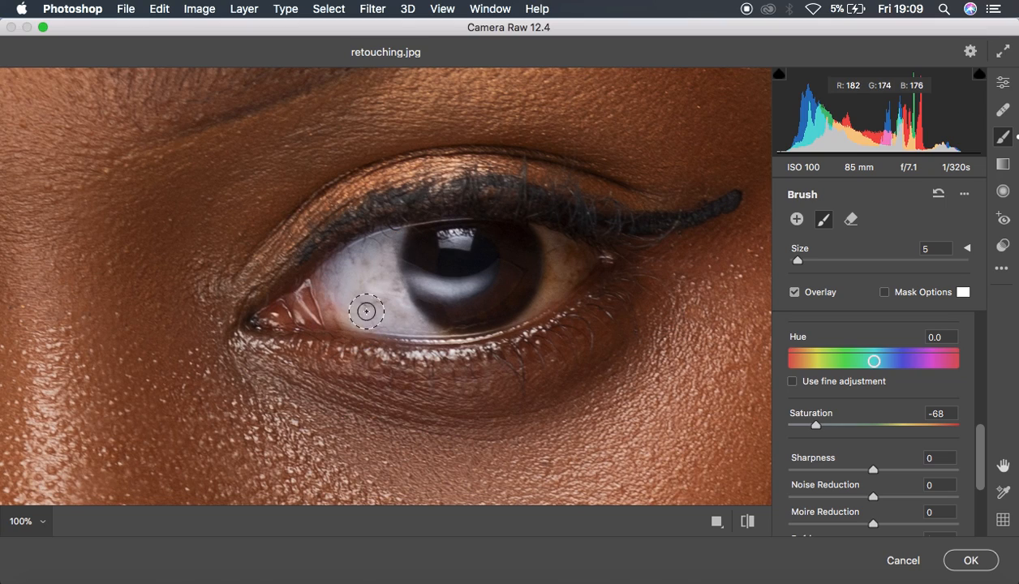
{"action": "mouse_move", "coordinate": [543, 233]}
{"action": "left_mouse_down"}
{"action": "mouse_move", "coordinate": [537, 291]}
{"action": "mouse_move", "coordinate": [562, 268]}
{"action": "mouse_move", "coordinate": [548, 239]}
{"action": "mouse_move", "coordinate": [543, 288]}
{"action": "mouse_move", "coordinate": [516, 312]}
{"action": "mouse_move", "coordinate": [534, 233]}
{"action": "mouse_move", "coordinate": [568, 266]}
{"action": "mouse_move", "coordinate": [560, 296]}
{"action": "left_mouse_up"}
{"action": "mouse_move", "coordinate": [443, 329]}
{"action": "left_mouse_down"}
{"action": "mouse_move", "coordinate": [327, 297]}
{"action": "mouse_move", "coordinate": [338, 271]}
{"action": "mouse_move", "coordinate": [391, 244]}
{"action": "mouse_move", "coordinate": [383, 278]}
{"action": "mouse_move", "coordinate": [381, 244]}
{"action": "left_mouse_up"}
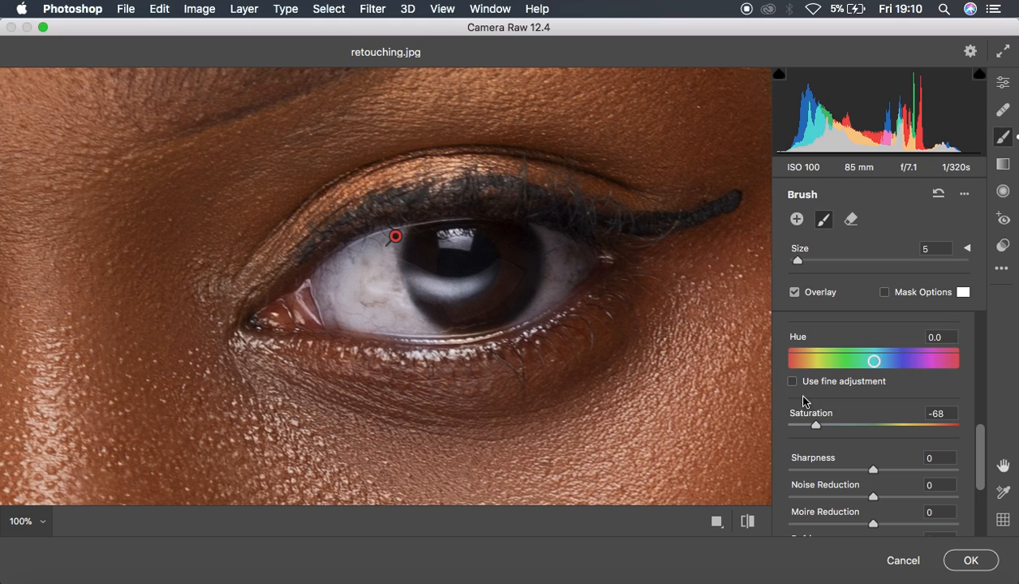
Paint the same whitening adjustment over the white of the other eye
{"action": "key", "text": "space"}
{"action": "left_click", "coordinate": [171, 232]}
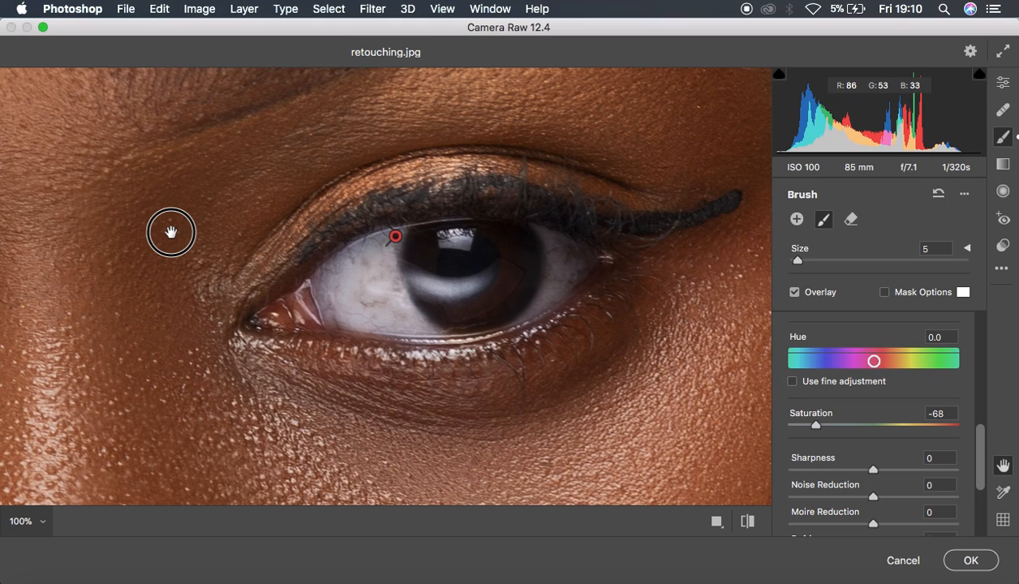
{"action": "mouse_move", "coordinate": [170, 232]}
{"action": "left_mouse_down"}
{"action": "mouse_move", "coordinate": [504, 227]}
{"action": "mouse_move", "coordinate": [614, 250]}
{"action": "mouse_move", "coordinate": [717, 252]}
{"action": "left_mouse_up"}
{"action": "mouse_move", "coordinate": [166, 326]}
{"action": "left_mouse_down"}
{"action": "mouse_move", "coordinate": [161, 293]}
{"action": "mouse_move", "coordinate": [171, 340]}
{"action": "mouse_move", "coordinate": [175, 291]}
{"action": "mouse_move", "coordinate": [139, 313]}
{"action": "mouse_move", "coordinate": [184, 353]}
{"action": "mouse_move", "coordinate": [162, 307]}
{"action": "mouse_move", "coordinate": [193, 352]}
{"action": "mouse_move", "coordinate": [176, 338]}
{"action": "mouse_move", "coordinate": [213, 359]}
{"action": "mouse_move", "coordinate": [173, 301]}
{"action": "mouse_move", "coordinate": [192, 277]}
{"action": "left_mouse_up"}
{"action": "mouse_move", "coordinate": [337, 298]}
{"action": "left_mouse_down"}
{"action": "mouse_move", "coordinate": [315, 346]}
{"action": "mouse_move", "coordinate": [334, 301]}
{"action": "mouse_move", "coordinate": [346, 310]}
{"action": "mouse_move", "coordinate": [325, 331]}
{"action": "mouse_move", "coordinate": [344, 303]}
{"action": "mouse_move", "coordinate": [333, 341]}
{"action": "mouse_move", "coordinate": [332, 289]}
{"action": "mouse_move", "coordinate": [336, 314]}
{"action": "mouse_move", "coordinate": [309, 348]}
{"action": "mouse_move", "coordinate": [285, 321]}
{"action": "mouse_move", "coordinate": [237, 325]}
{"action": "mouse_move", "coordinate": [203, 301]}
{"action": "left_mouse_up"}
{"action": "mouse_move", "coordinate": [252, 277]}
{"action": "left_mouse_down"}
{"action": "mouse_move", "coordinate": [201, 293]}
{"action": "mouse_move", "coordinate": [154, 287]}
{"action": "left_mouse_up"}
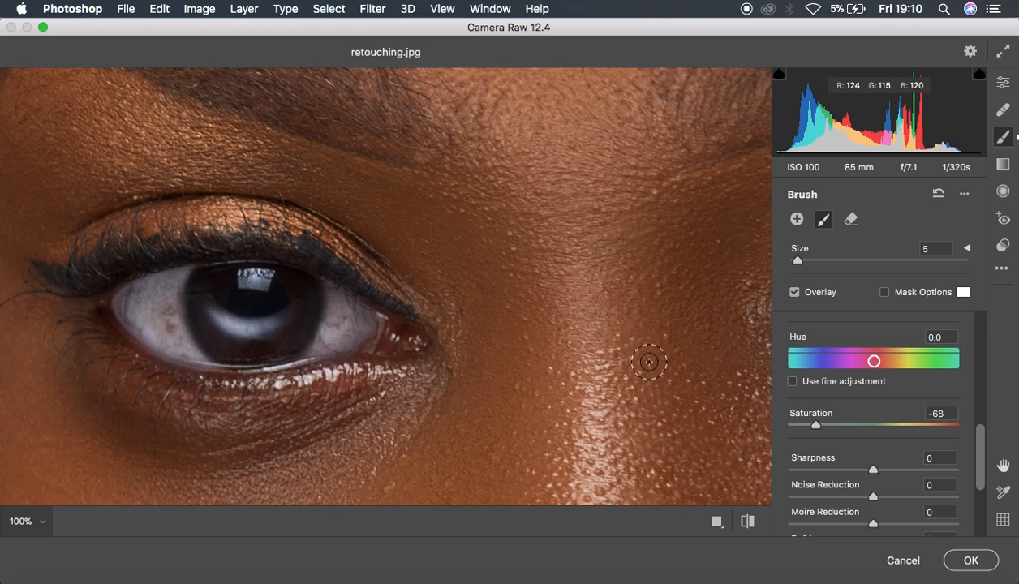
Reduce the brush to size 3 and paint the whitening adjustment over the teeth between the lips
{"action": "key", "text": "space"}
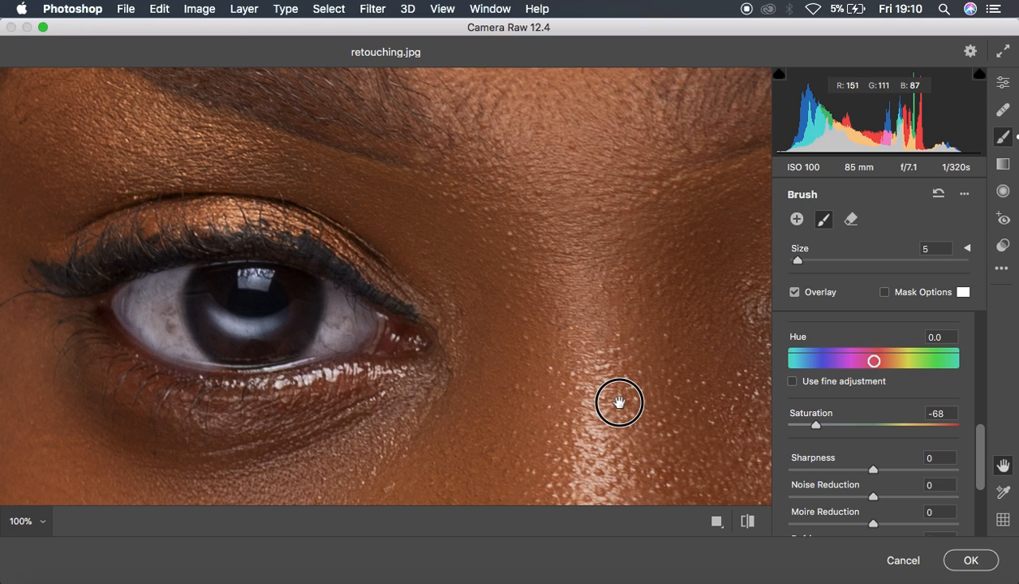
{"action": "left_click_drag", "start_coordinate": [589, 136], "coordinate": [582, 100]}
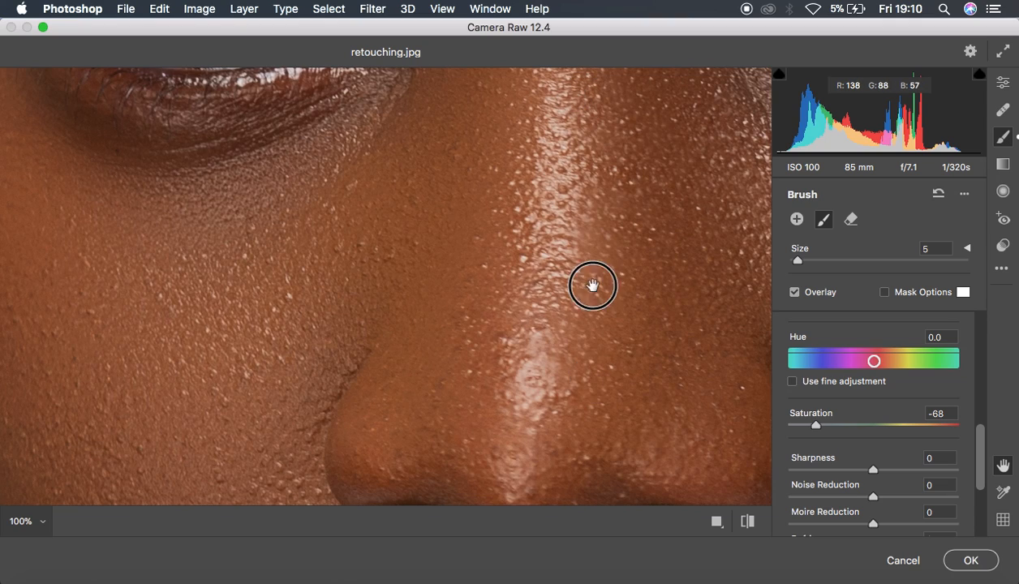
{"action": "left_click_drag", "start_coordinate": [596, 379], "coordinate": [581, 106]}
{"action": "scroll", "coordinate": [527, 145], "scroll_direction": "down", "scroll_amount": 5}
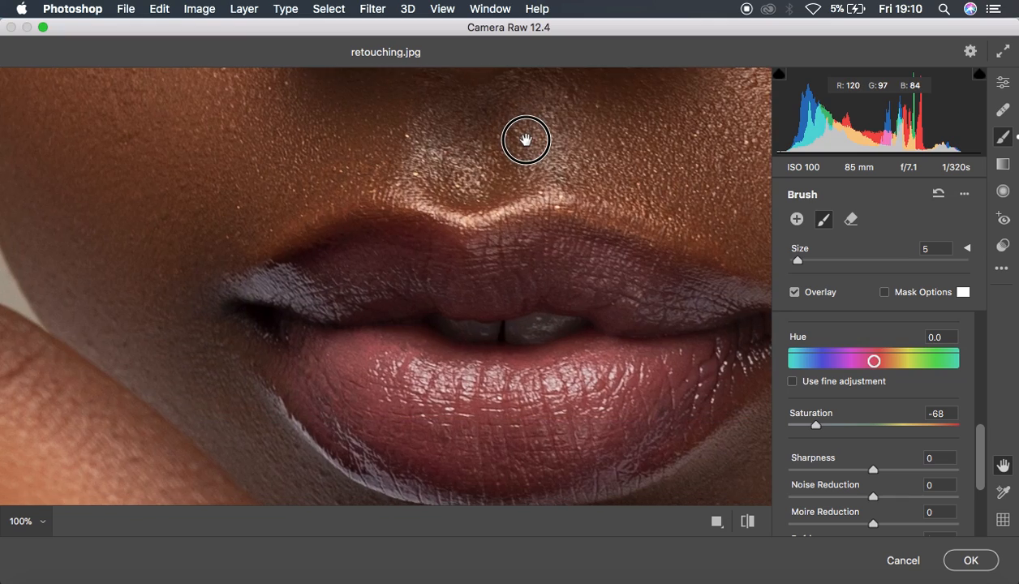
{"action": "key", "text": "bracketleft"}
{"action": "key", "text": "bracketleft"}
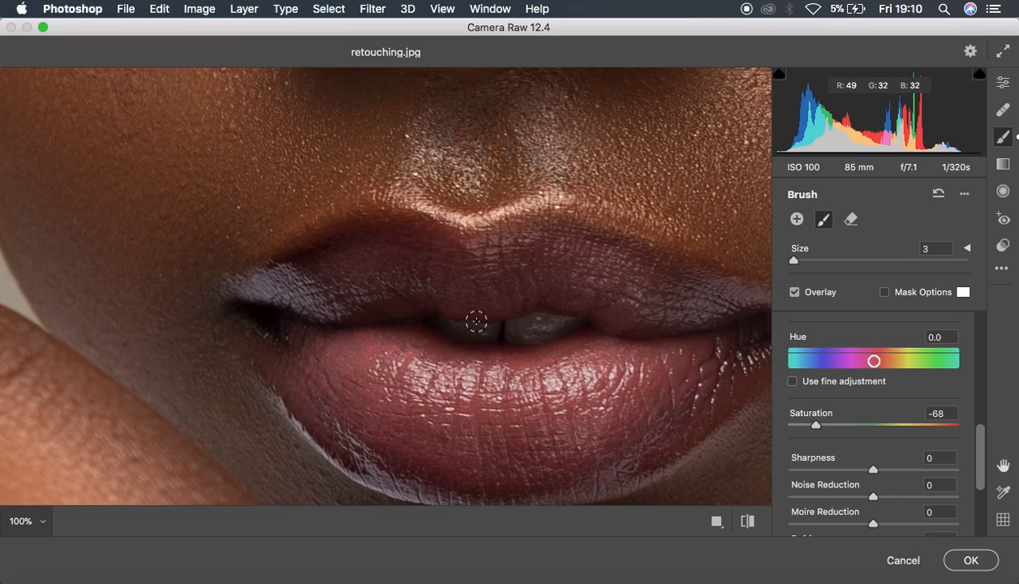
{"action": "mouse_move", "coordinate": [475, 322]}
{"action": "left_mouse_down"}
{"action": "mouse_move", "coordinate": [453, 333]}
{"action": "mouse_move", "coordinate": [565, 321]}
{"action": "mouse_move", "coordinate": [490, 339]}
{"action": "mouse_move", "coordinate": [544, 326]}
{"action": "mouse_move", "coordinate": [472, 335]}
{"action": "mouse_move", "coordinate": [454, 327]}
{"action": "mouse_move", "coordinate": [557, 325]}
{"action": "mouse_move", "coordinate": [495, 338]}
{"action": "mouse_move", "coordinate": [443, 326]}
{"action": "left_mouse_up"}
Compare the whole portrait before and after the brush adjustments, and apply the Camera Raw edits
{"action": "left_click", "coordinate": [448, 311], "text": "alt+super"}
{"action": "left_click", "coordinate": [447, 310], "text": "alt+super"}
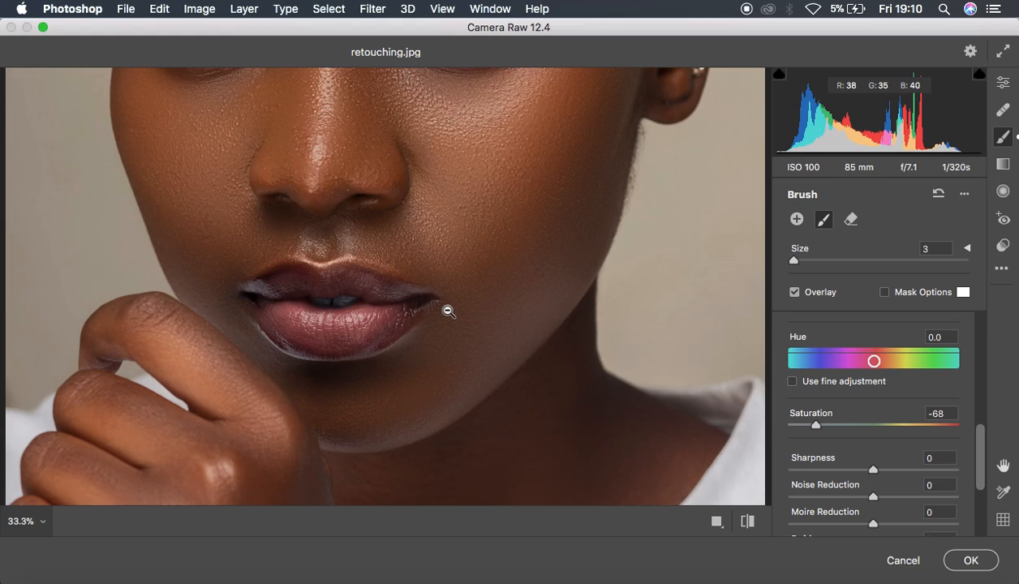
{"action": "left_click", "coordinate": [448, 310], "text": "alt+super"}
{"action": "left_click", "coordinate": [448, 310], "text": "alt+super"}
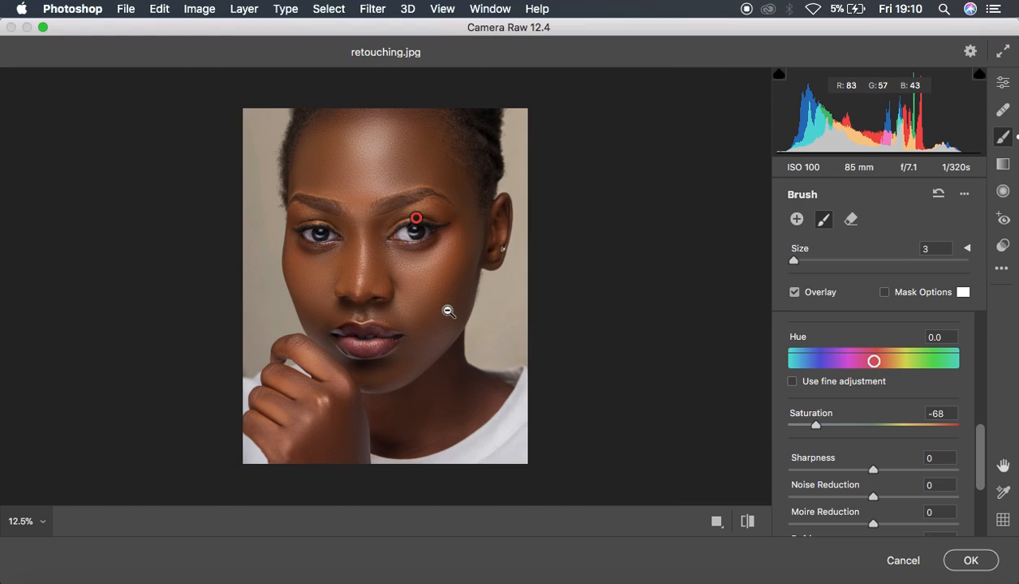
{"action": "left_click", "coordinate": [746, 523]}
{"action": "left_click", "coordinate": [746, 523]}
{"action": "left_click", "coordinate": [746, 523]}
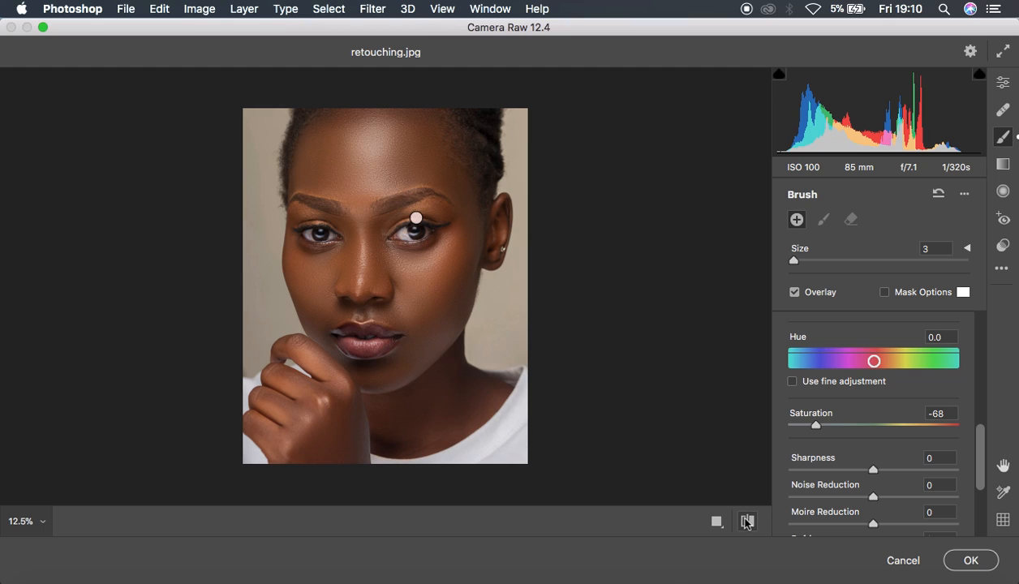
{"action": "left_click", "coordinate": [969, 559]}
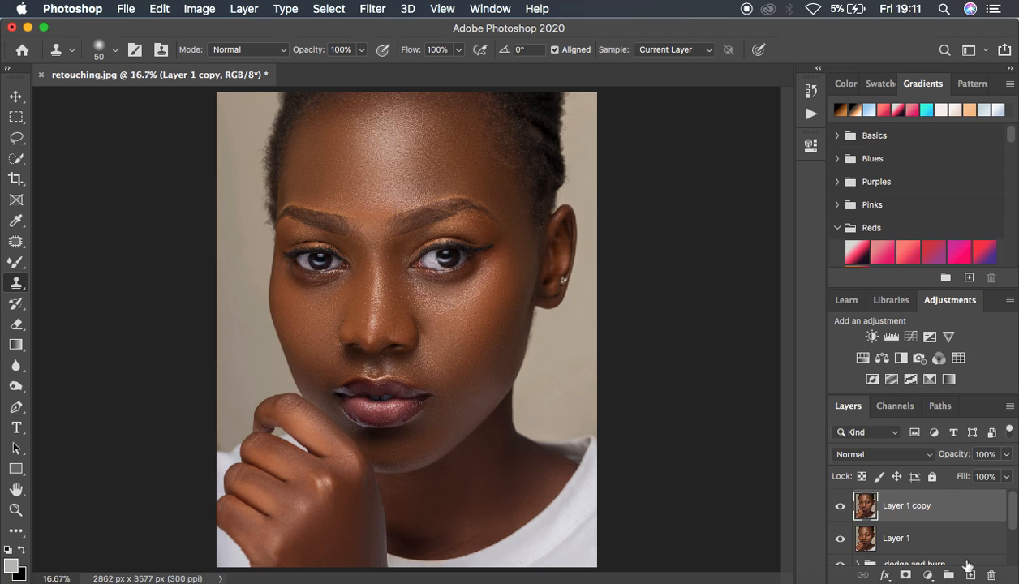
Add a Color Lookup adjustment layer above the retouched portrait and load the RP ALPHA 1.CUBE 3D LUT
{"action": "left_click", "coordinate": [928, 575]}
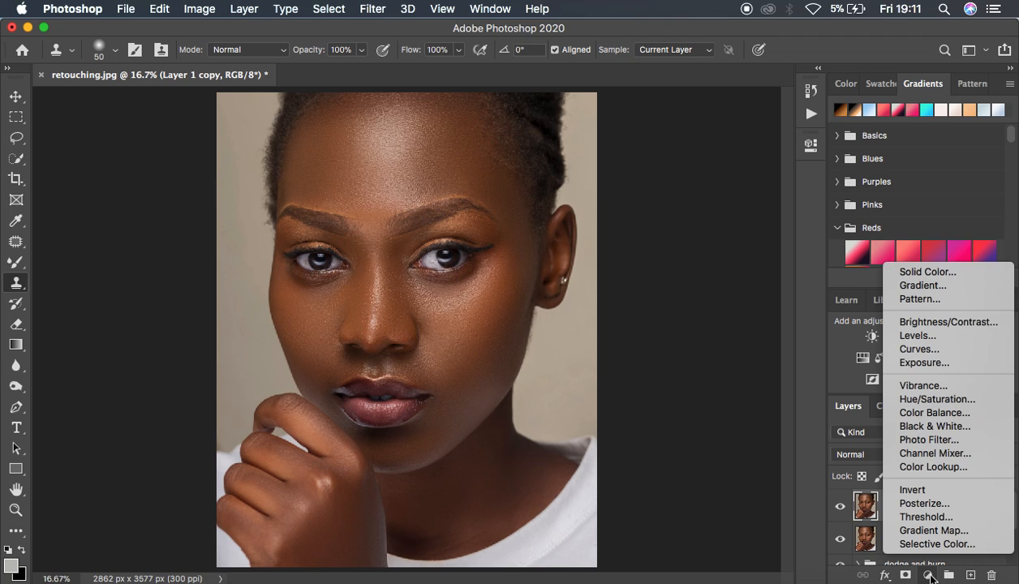
{"action": "left_click", "coordinate": [943, 467]}
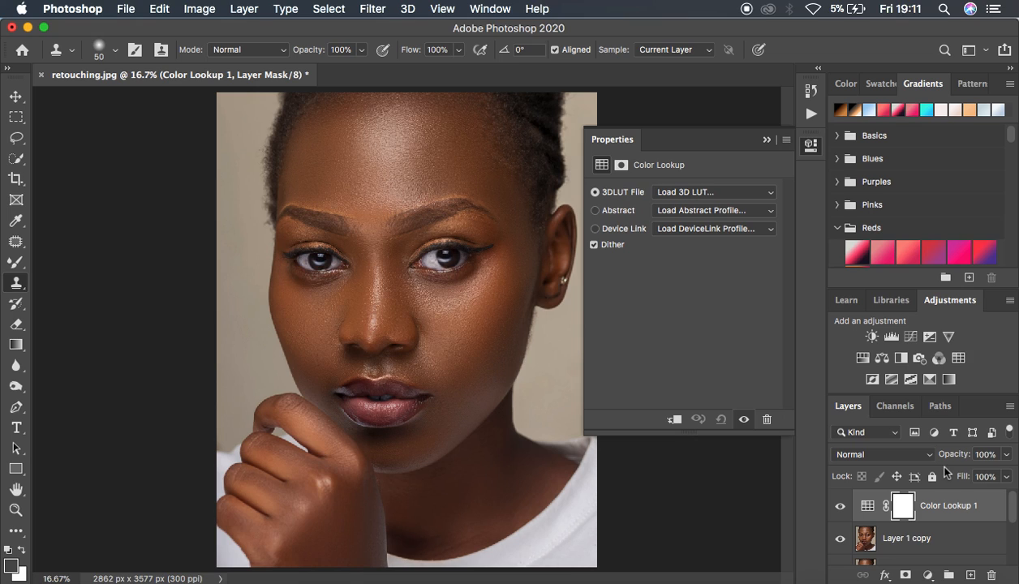
{"action": "left_click", "coordinate": [698, 194]}
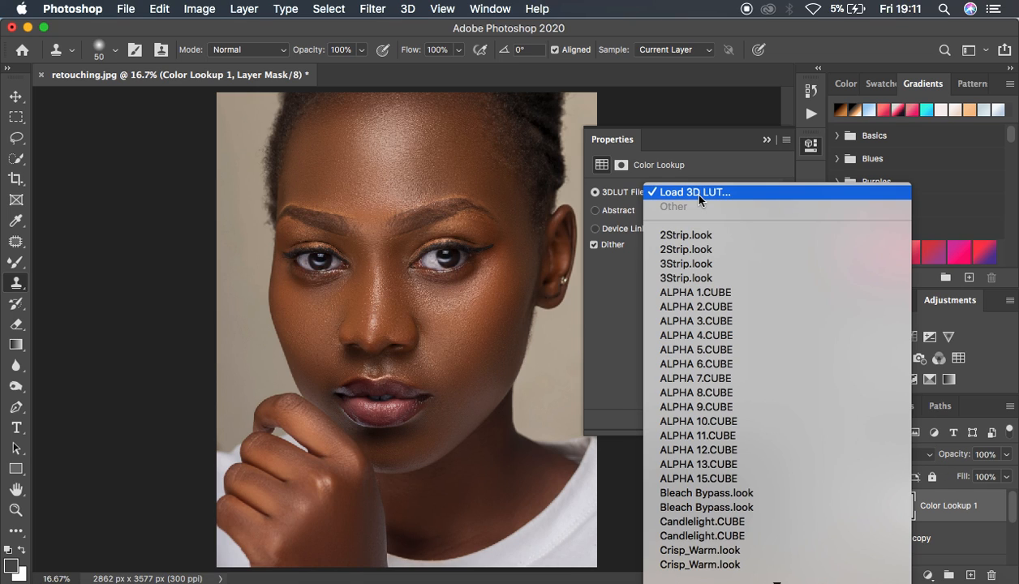
{"action": "scroll", "coordinate": [743, 375], "scroll_direction": "down", "scroll_amount": 5}
{"action": "scroll", "coordinate": [758, 385], "scroll_direction": "down", "scroll_amount": 10}
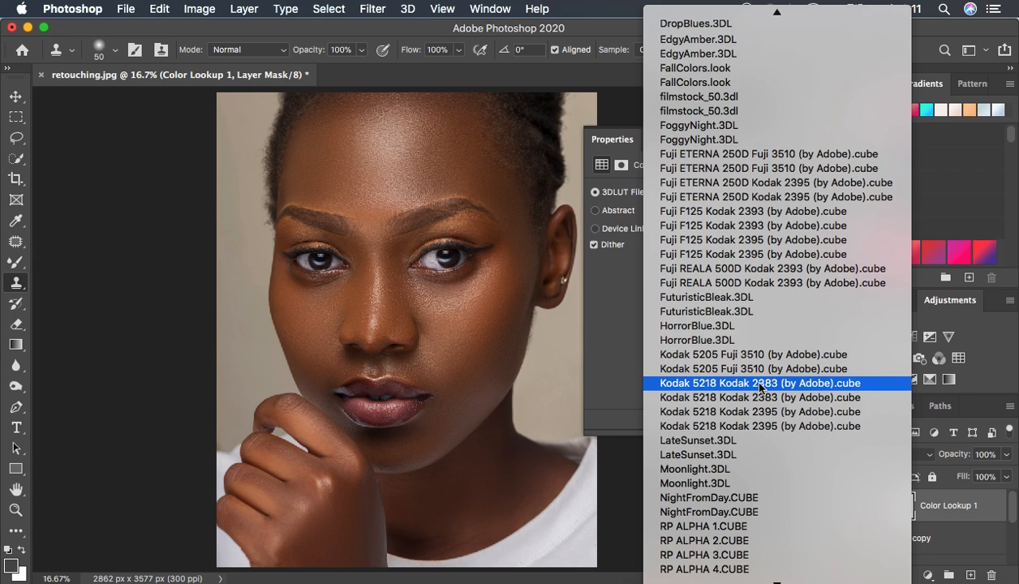
{"action": "scroll", "coordinate": [759, 386], "scroll_direction": "down", "scroll_amount": 3}
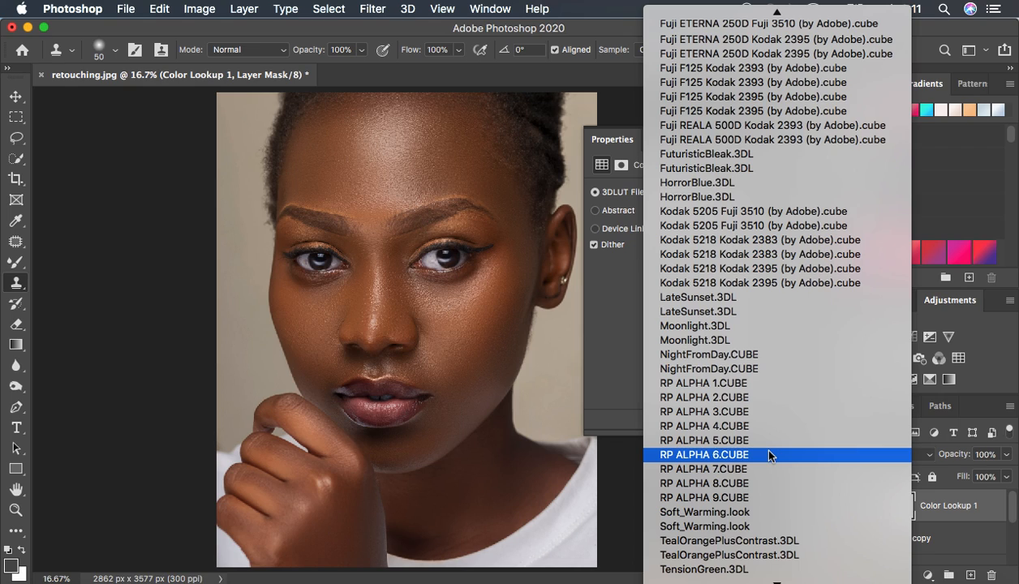
{"action": "left_click", "coordinate": [705, 383]}
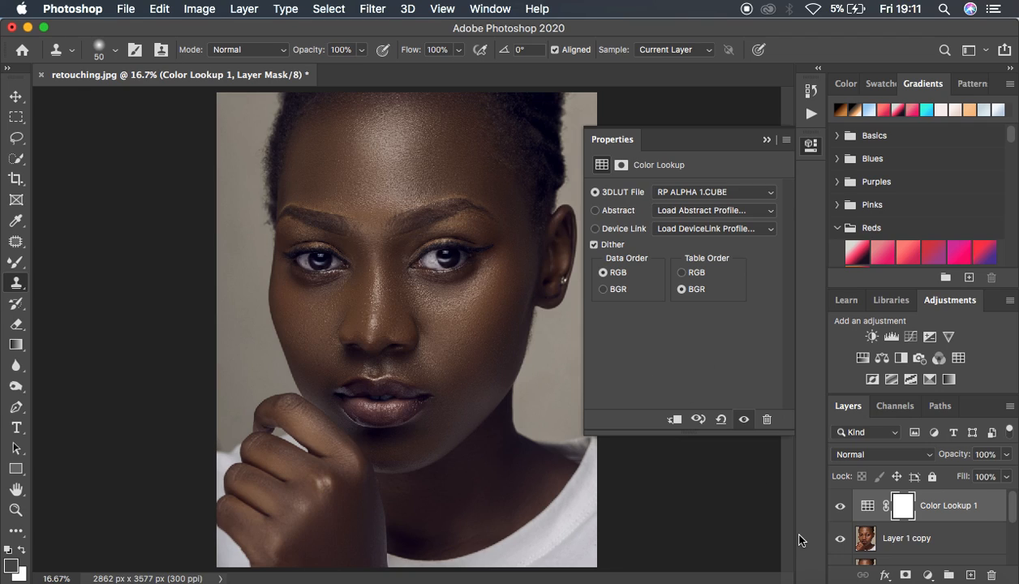
Compare the portrait with and without the RP ALPHA 1.CUBE color grade by toggling the Color Lookup layer's visibility
{"action": "left_click", "coordinate": [840, 506]}
{"action": "left_click", "coordinate": [840, 507]}
{"action": "left_click", "coordinate": [841, 506]}
{"action": "left_click", "coordinate": [840, 506]}
{"action": "left_click", "coordinate": [840, 507]}
{"action": "left_click", "coordinate": [840, 507]}
{"action": "left_click", "coordinate": [841, 507]}
{"action": "left_click", "coordinate": [840, 507]}
{"action": "left_click", "coordinate": [840, 507]}
Lower the Color Lookup layer's opacity to 37% and switch its LUT to RP ALPHA 2.CUBE
{"action": "left_click", "coordinate": [1004, 454]}
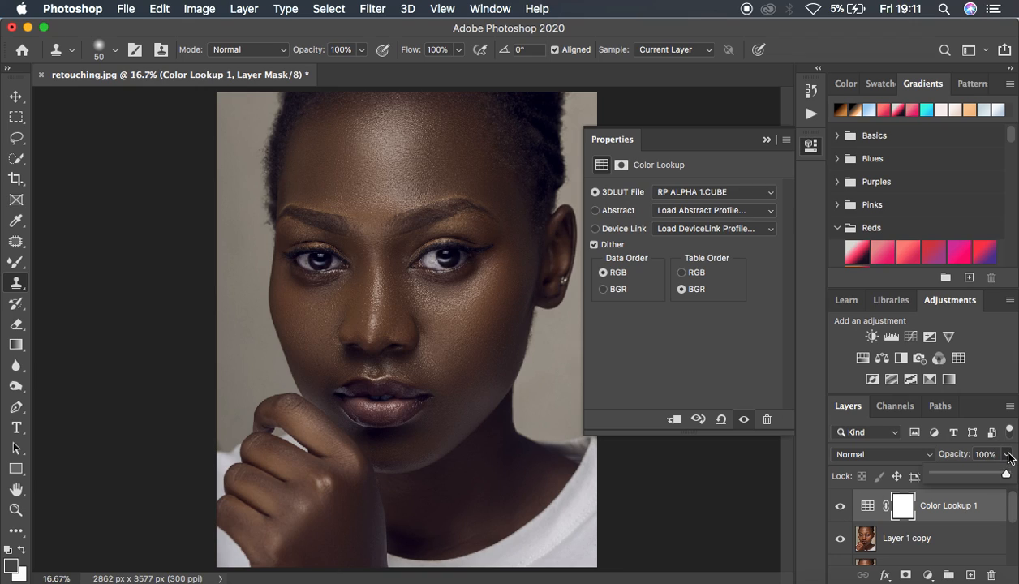
{"action": "left_click_drag", "start_coordinate": [994, 474], "coordinate": [960, 479]}
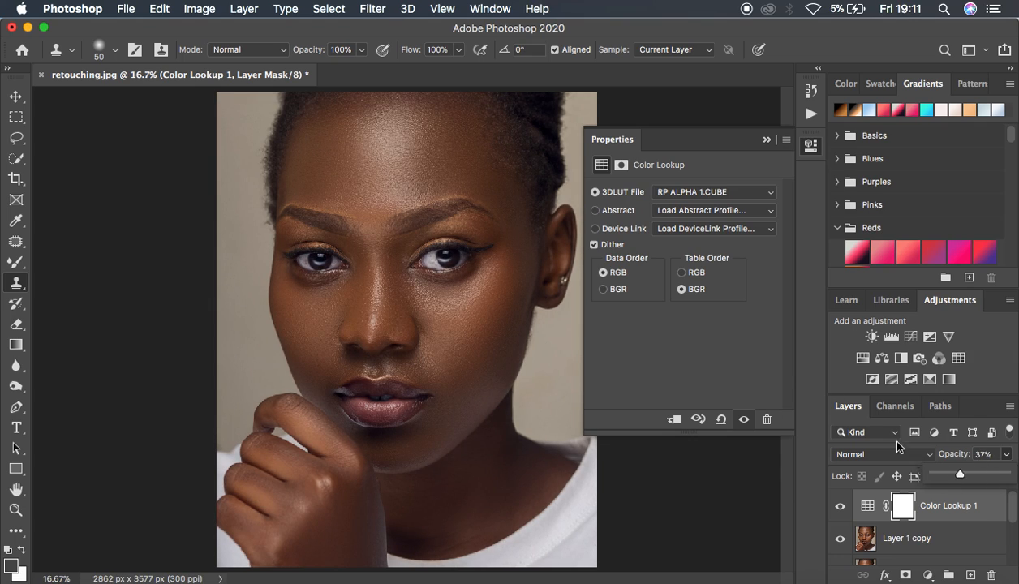
{"action": "left_click", "coordinate": [709, 194]}
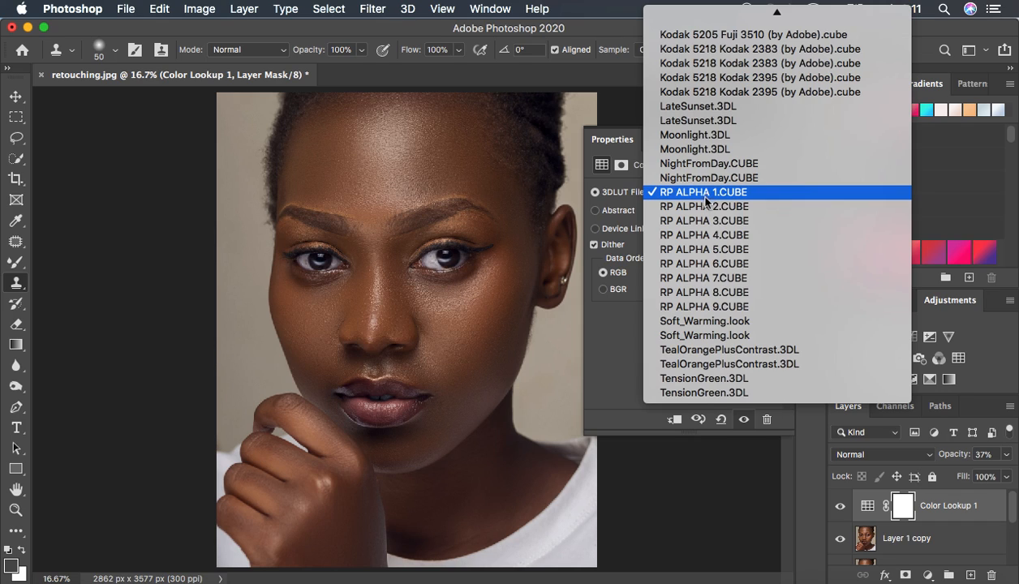
{"action": "left_click", "coordinate": [705, 210]}
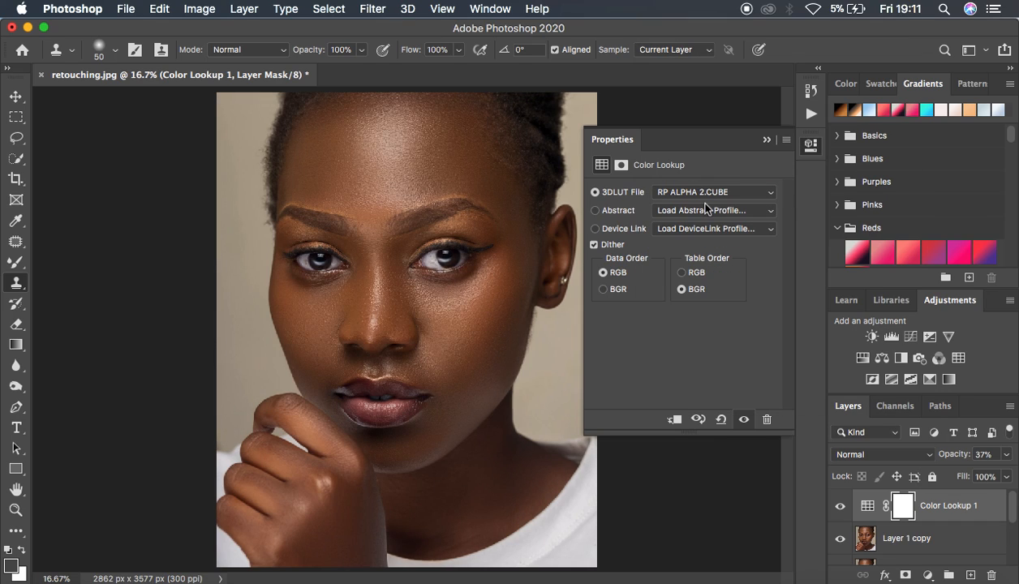
Set the Color Lookup layer's opacity to 100% and switch its 3D LUT to RP ALPHA 8.CUBE
{"action": "left_click", "coordinate": [1006, 459]}
{"action": "left_click_drag", "start_coordinate": [965, 474], "coordinate": [1014, 474]}
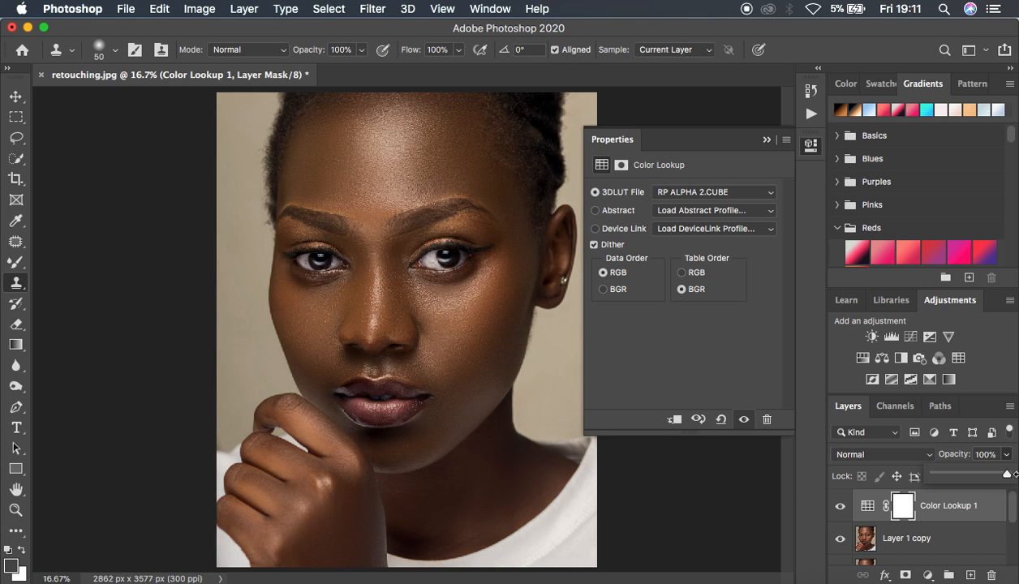
{"action": "left_click", "coordinate": [709, 192]}
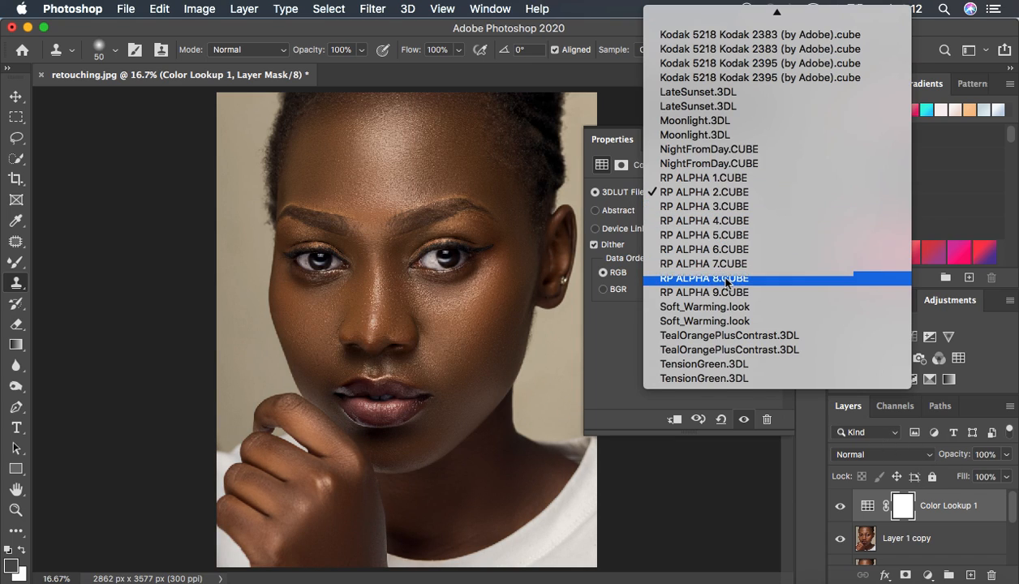
{"action": "left_click", "coordinate": [727, 279]}
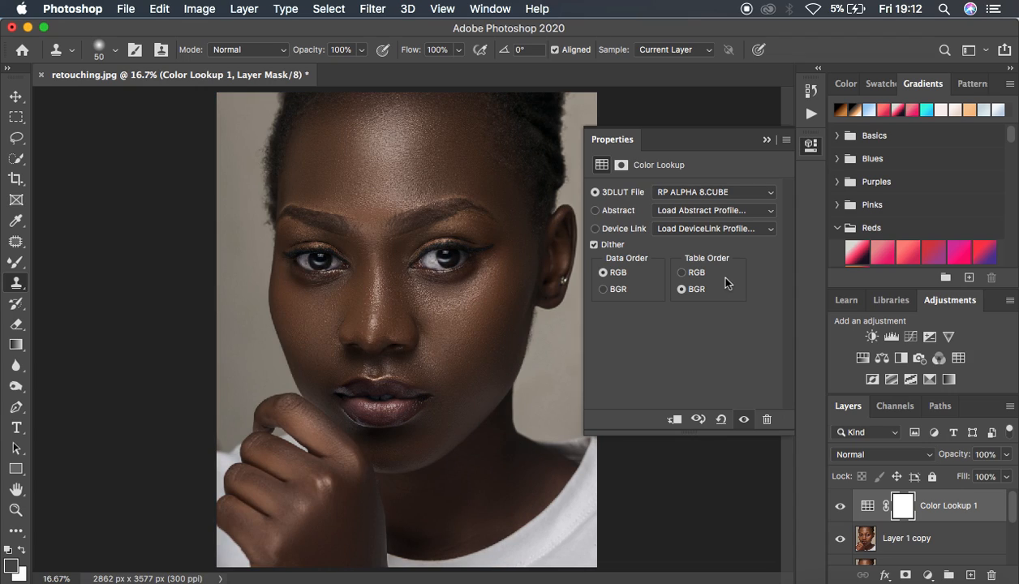
{"action": "left_click", "coordinate": [765, 141]}
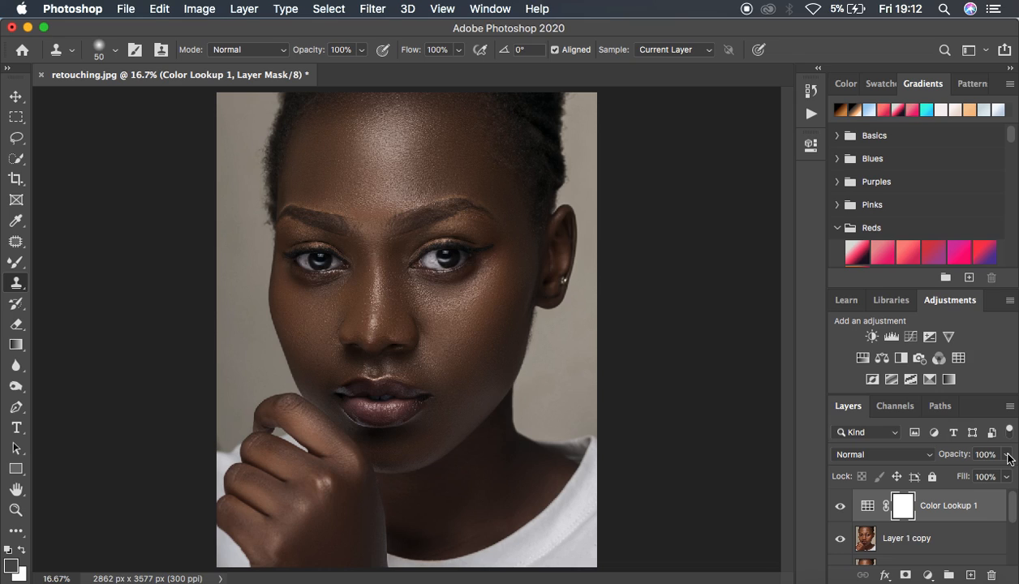
Reduce the Color Lookup layer's opacity to 73%
{"action": "left_click", "coordinate": [1007, 456]}
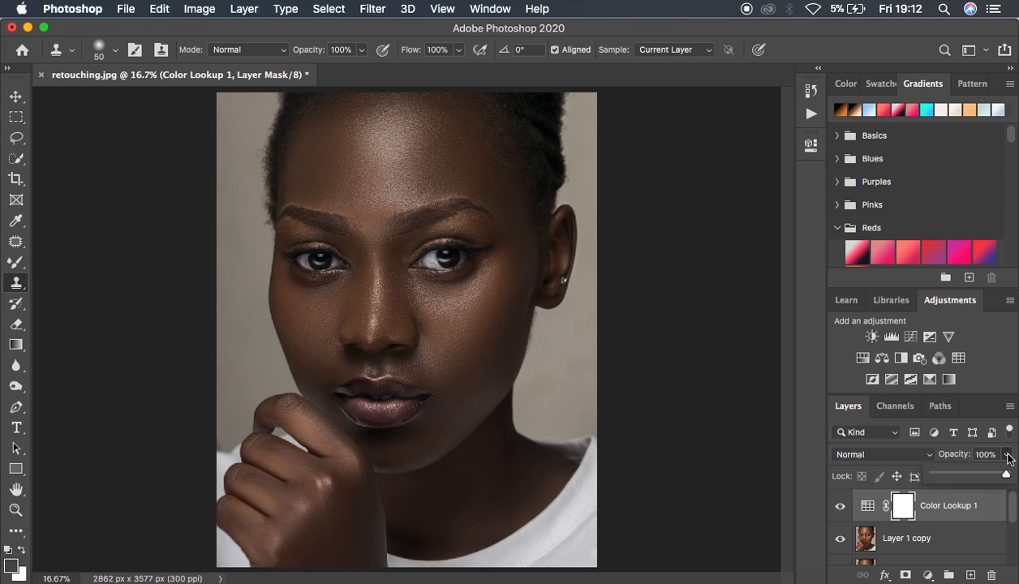
{"action": "left_click", "coordinate": [984, 477]}
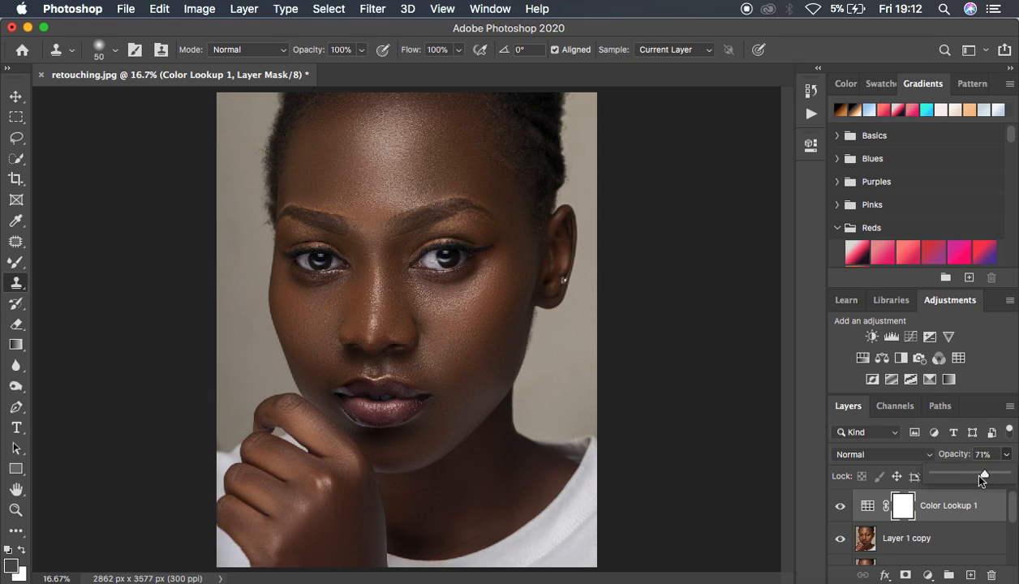
{"action": "left_click_drag", "start_coordinate": [973, 477], "coordinate": [974, 477]}
{"action": "key", "text": "super+minus"}
{"action": "key", "text": "super+minus"}
{"action": "key", "text": "super+equal"}
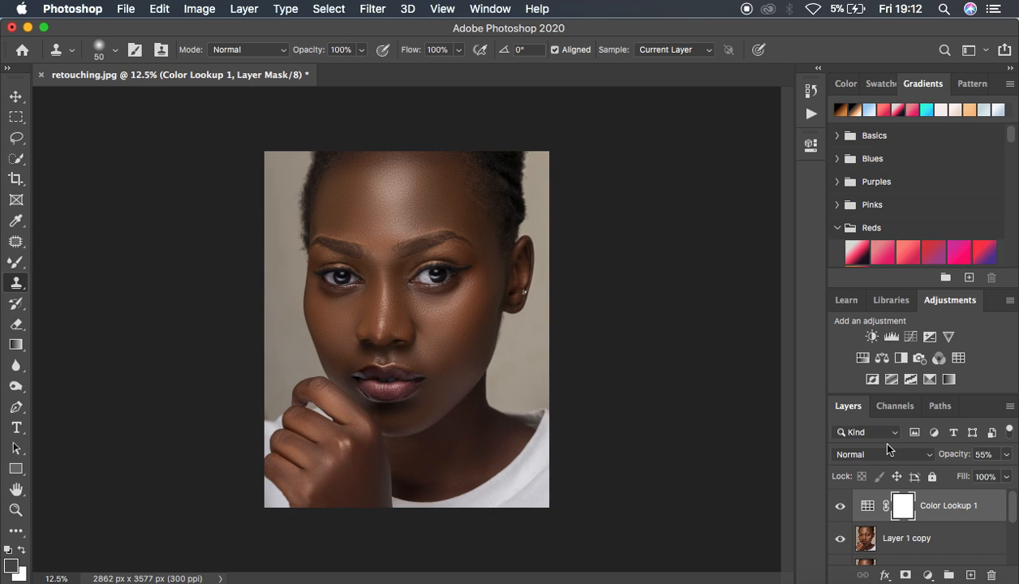
{"action": "left_click", "coordinate": [1007, 455]}
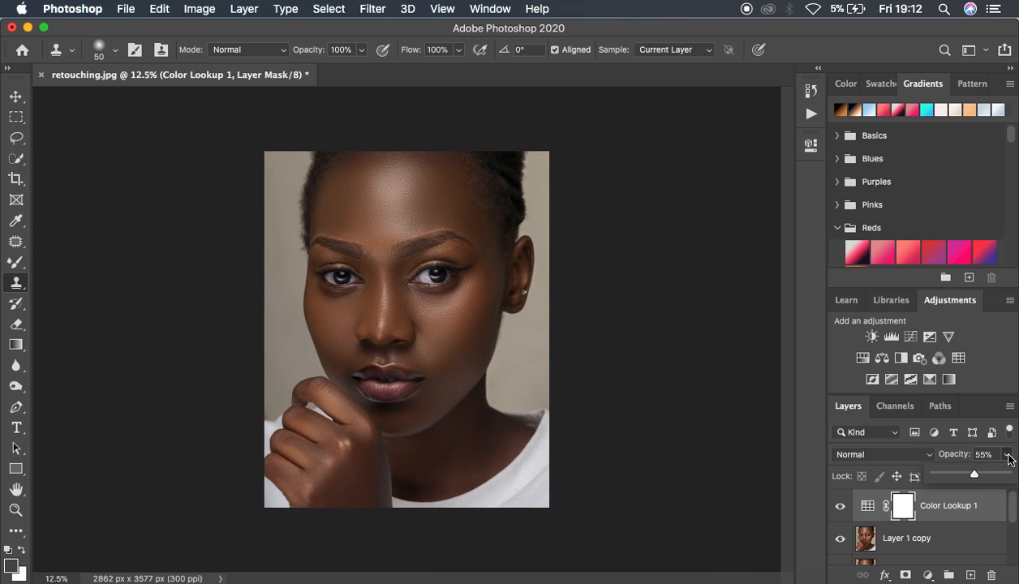
{"action": "left_click_drag", "start_coordinate": [986, 478], "coordinate": [987, 477]}
Check the effect of the softened color grade by hiding and showing the Color Lookup layer
{"action": "left_click", "coordinate": [839, 507]}
{"action": "left_click", "coordinate": [840, 507]}
{"action": "left_click", "coordinate": [840, 507]}
{"action": "left_click", "coordinate": [840, 507]}
{"action": "left_click", "coordinate": [840, 507]}
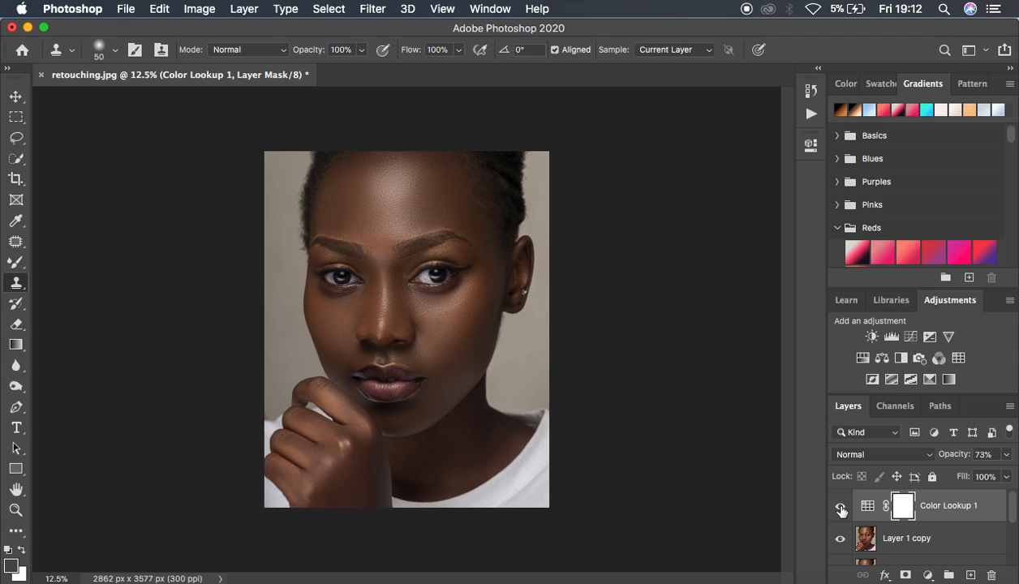
Add a Selective Color adjustment layer and set the Blacks to Yellow -3% and Black +1%
{"action": "left_click", "coordinate": [927, 574]}
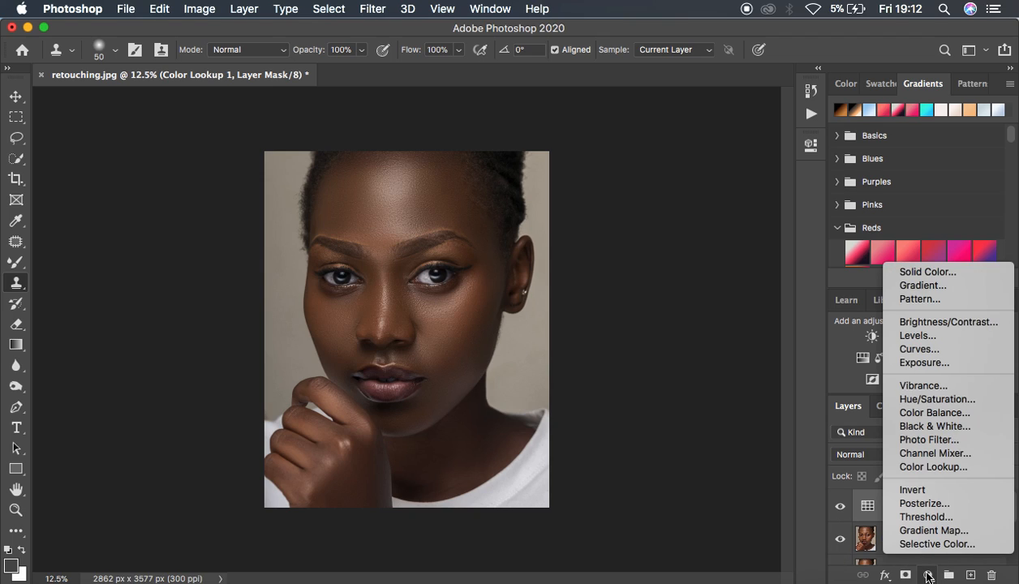
{"action": "left_click", "coordinate": [936, 543]}
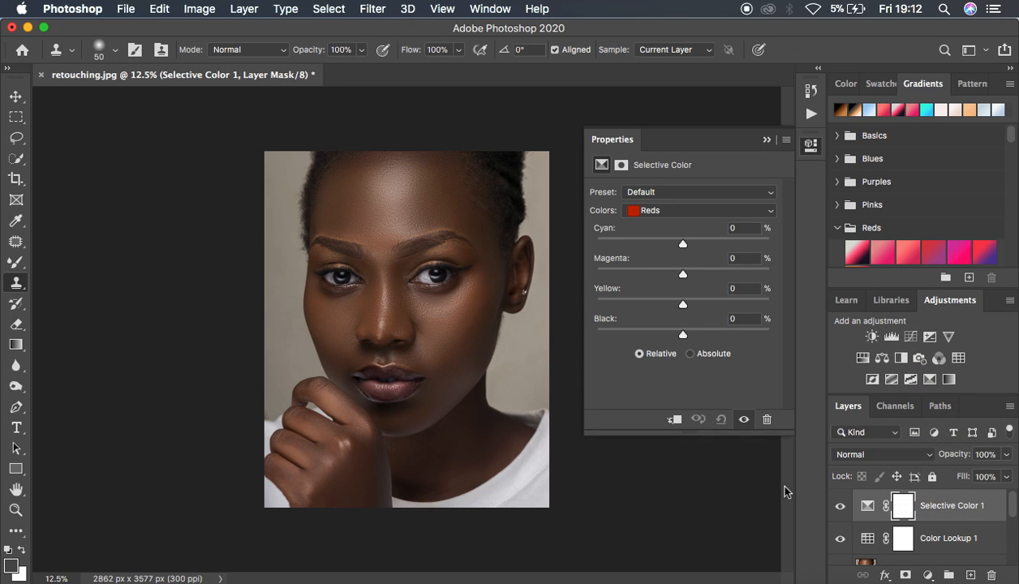
{"action": "left_click", "coordinate": [660, 209]}
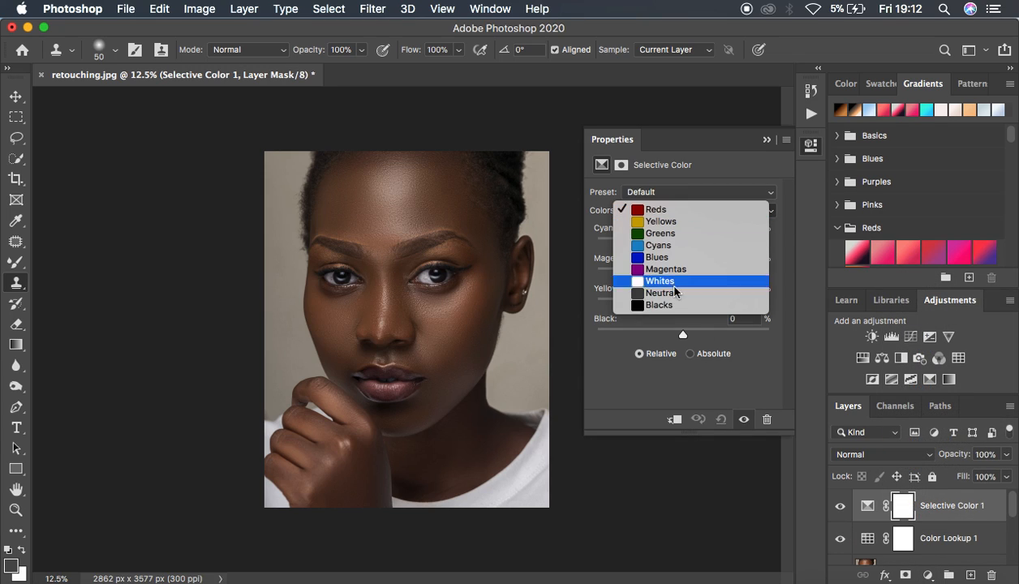
{"action": "left_click", "coordinate": [676, 304]}
{"action": "left_click_drag", "start_coordinate": [683, 307], "coordinate": [681, 308]}
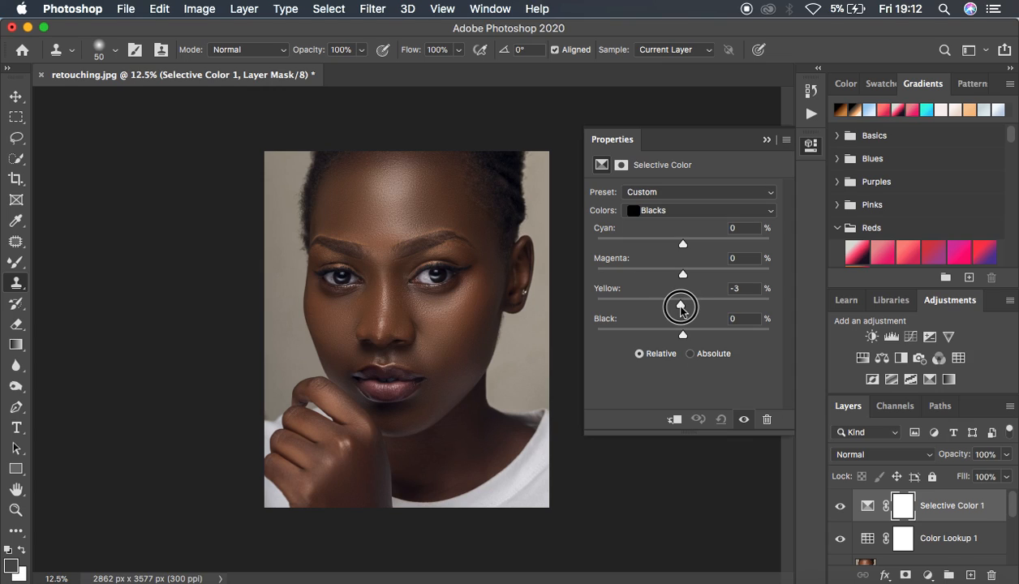
{"action": "left_click_drag", "start_coordinate": [682, 336], "coordinate": [684, 340]}
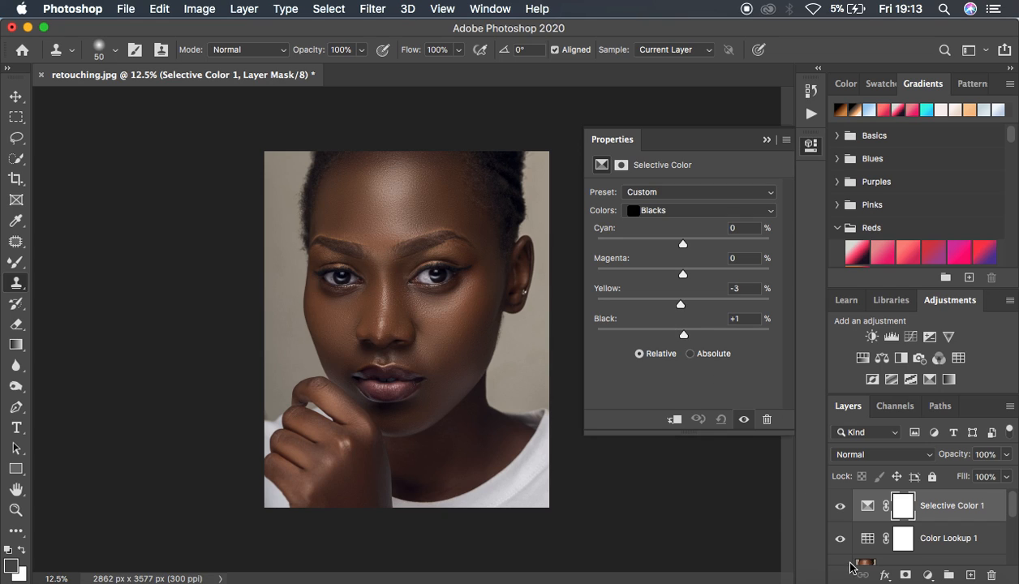
Add a Vibrance adjustment layer on top and lower its vibrance slightly
{"action": "left_click", "coordinate": [925, 573]}
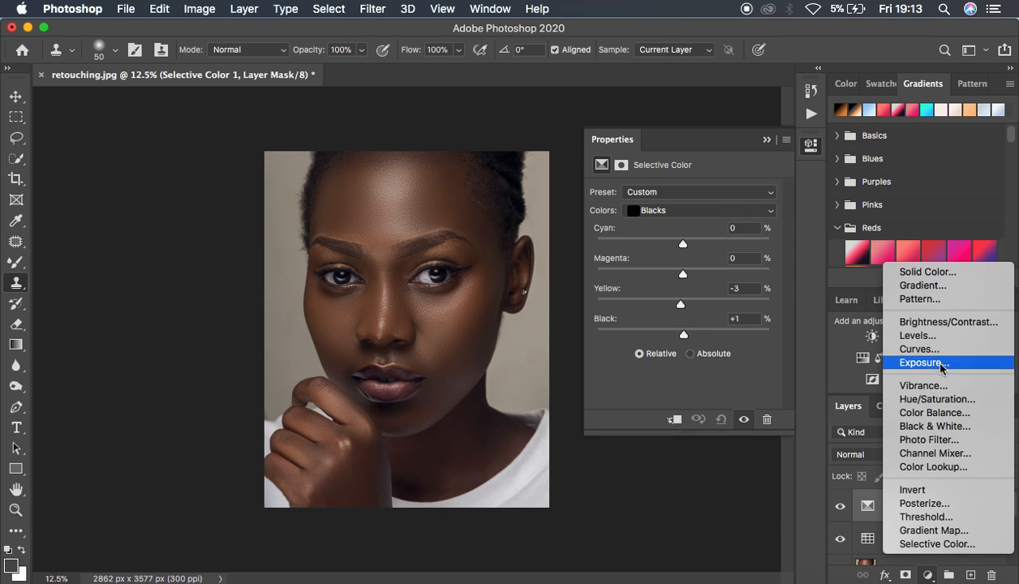
{"action": "left_click", "coordinate": [924, 385]}
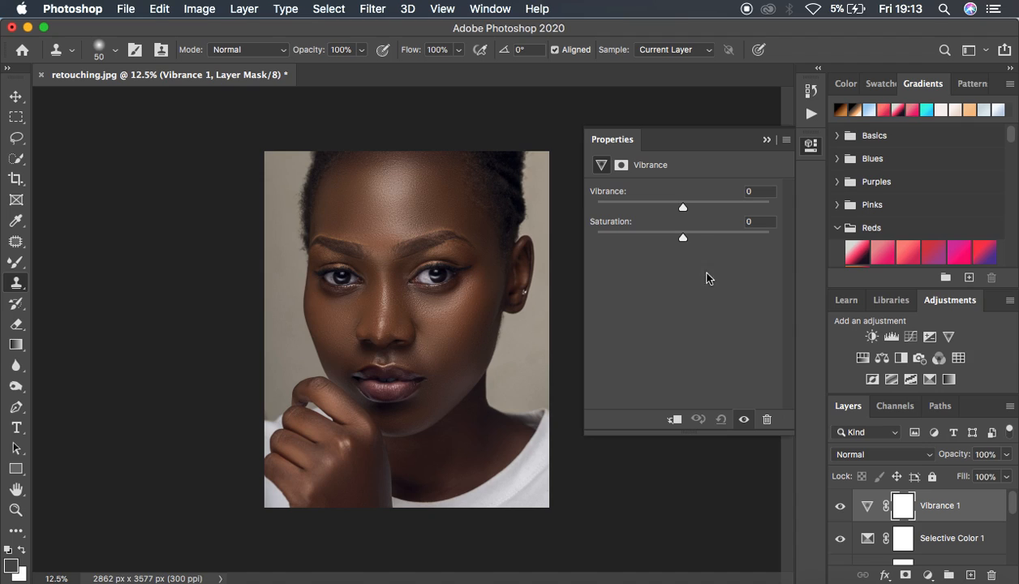
{"action": "left_click_drag", "start_coordinate": [684, 213], "coordinate": [678, 210]}
{"action": "left_click", "coordinate": [765, 139]}
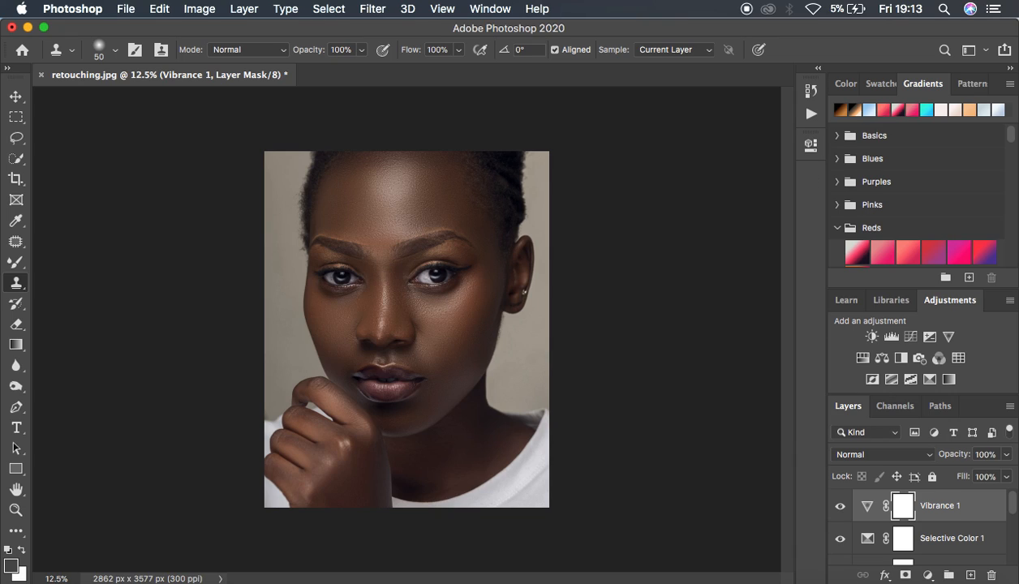
Compare the finished retouch with the original photo by repeatedly showing only the Background layer and restoring the others
{"action": "scroll", "coordinate": [941, 539], "scroll_direction": "down", "scroll_amount": 5}
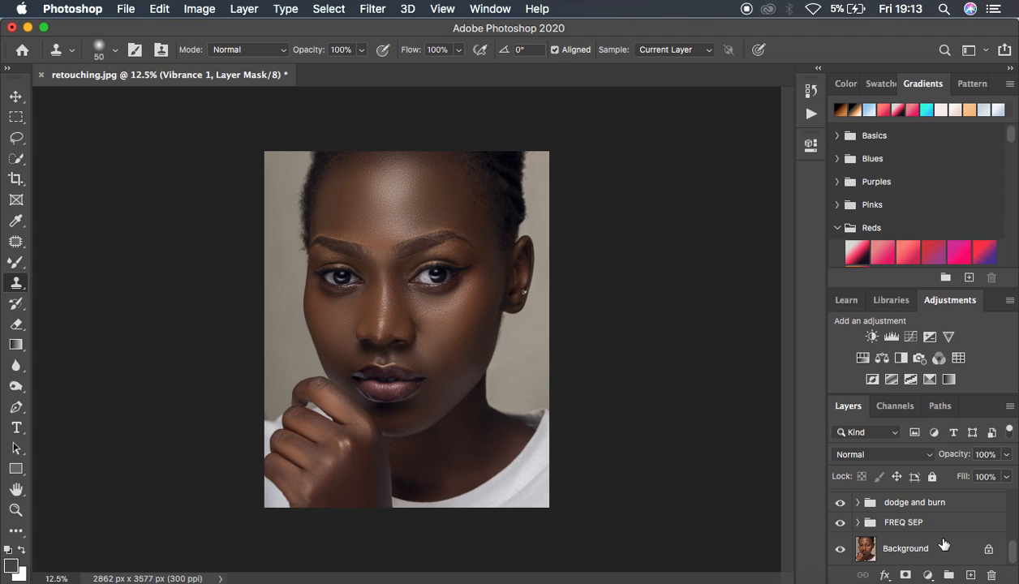
{"action": "left_click", "coordinate": [838, 550], "text": "alt"}
{"action": "left_click", "coordinate": [839, 552], "text": "alt"}
{"action": "left_click", "coordinate": [839, 552], "text": "alt"}
{"action": "left_click", "coordinate": [839, 551], "text": "alt"}
{"action": "left_click", "coordinate": [838, 551], "text": "alt"}
{"action": "left_click", "coordinate": [838, 551], "text": "alt"}
{"action": "left_click", "coordinate": [838, 551], "text": "alt"}
{"action": "left_click", "coordinate": [838, 552], "text": "alt"}
{"action": "left_click", "coordinate": [838, 551], "text": "alt"}
{"action": "left_click", "coordinate": [838, 551], "text": "alt"}
Start exporting the portrait with Export As and choose JPG as the file format
{"action": "left_click", "coordinate": [127, 7]}
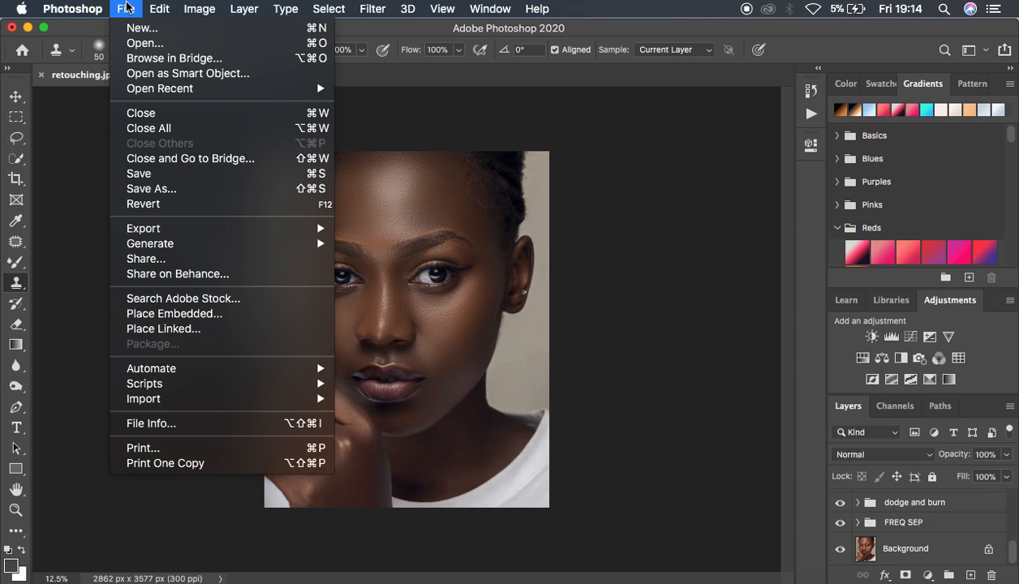
{"action": "mouse_move", "coordinate": [178, 232]}
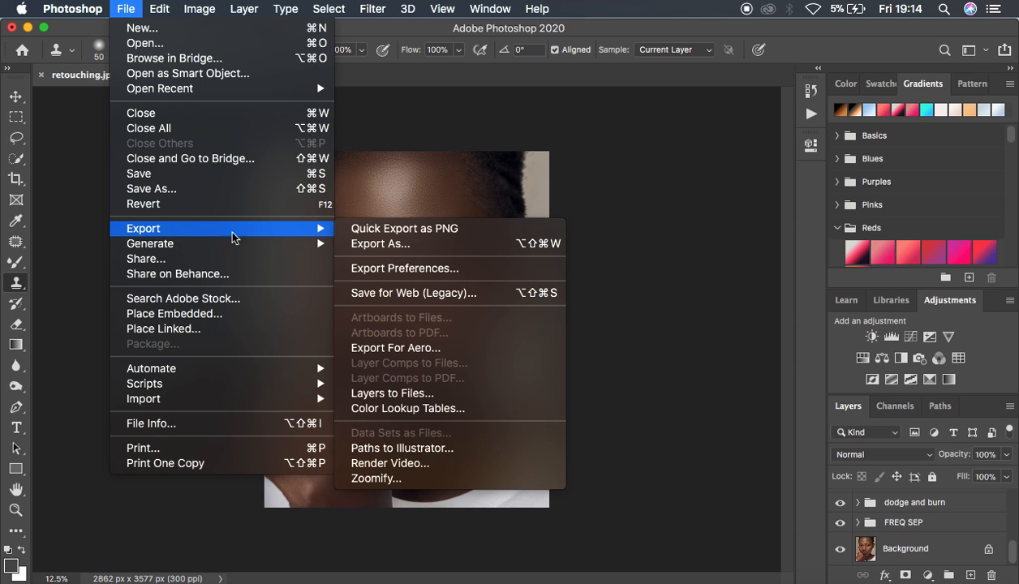
{"action": "left_click", "coordinate": [390, 247]}
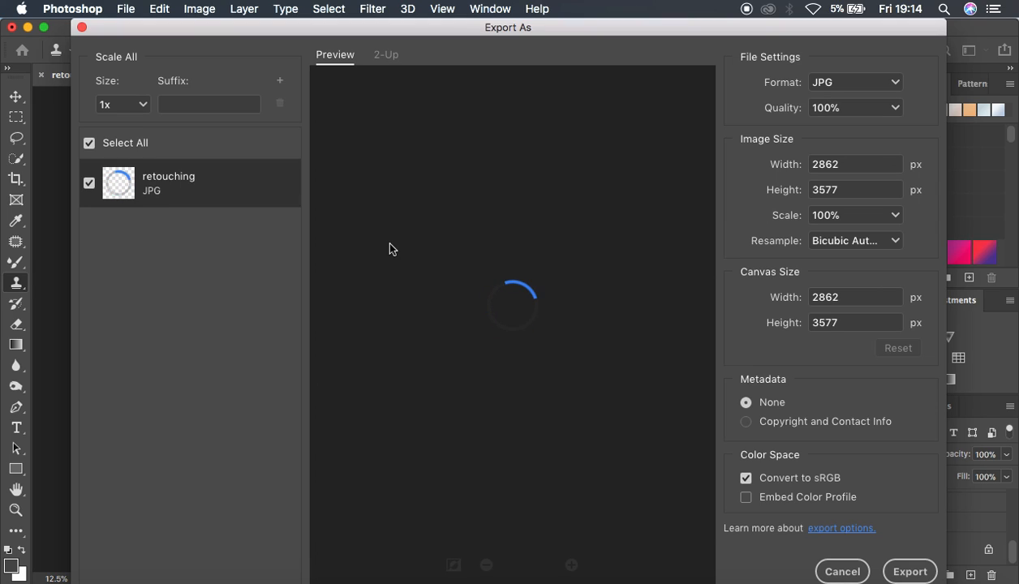
{"action": "left_click", "coordinate": [852, 86]}
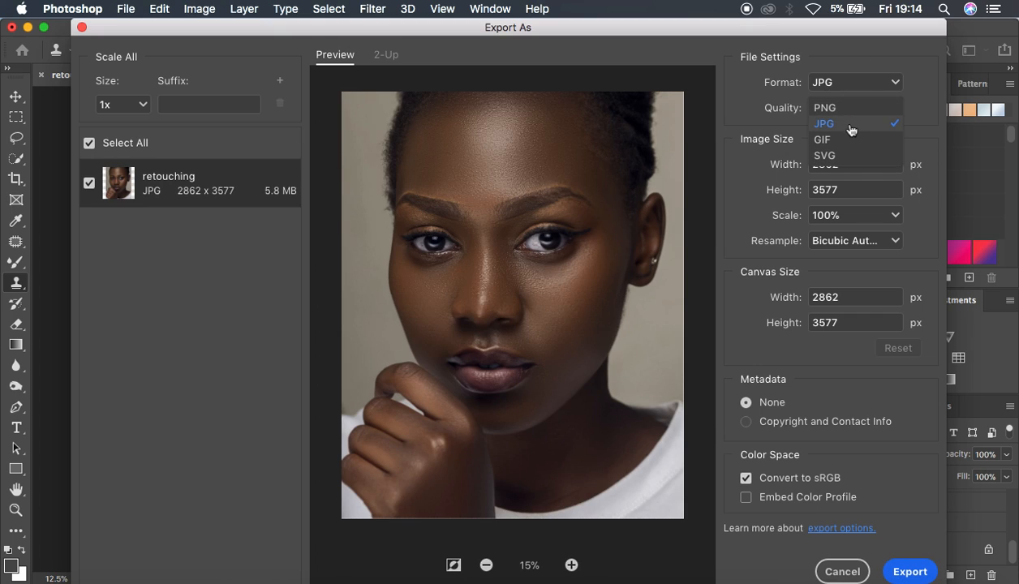
{"action": "left_click", "coordinate": [837, 124]}
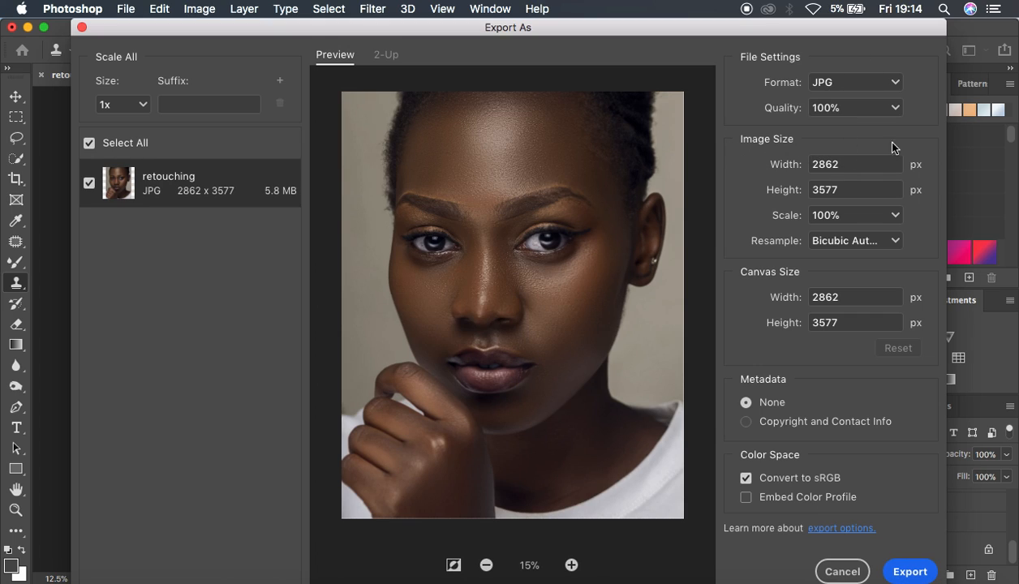
Set the export's resampling to Bicubic Sharper and enable embedding of the color profile
{"action": "left_click", "coordinate": [835, 247]}
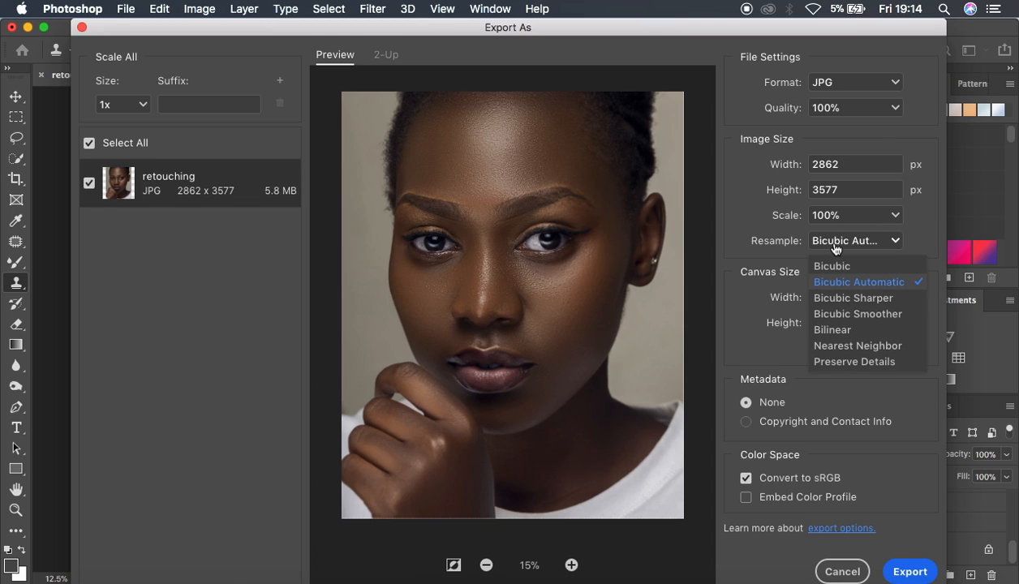
{"action": "left_click", "coordinate": [832, 305]}
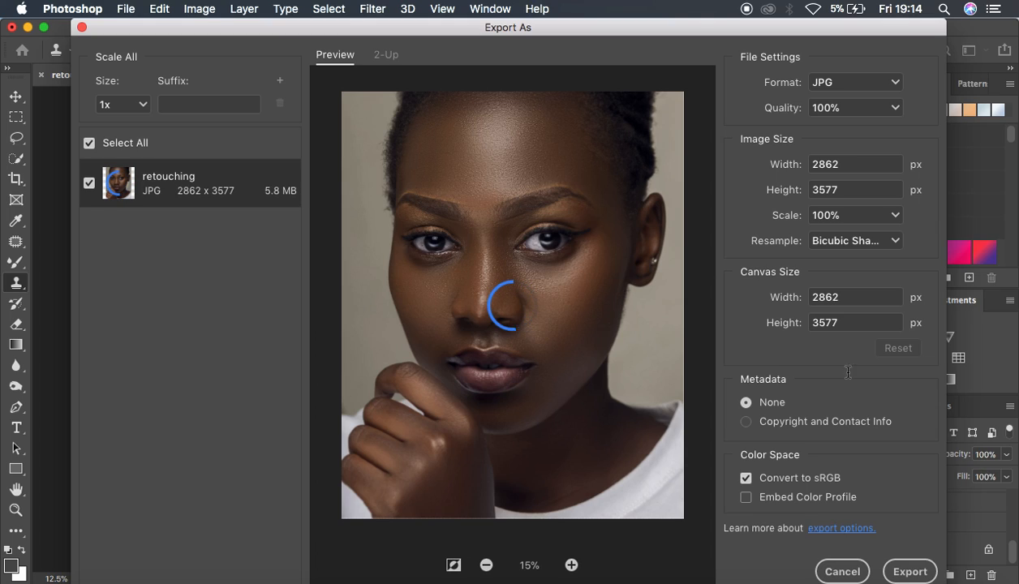
{"action": "left_click", "coordinate": [746, 497]}
Export the image to the Desktop under the file name ronnix alpha.jpg
{"action": "left_click", "coordinate": [904, 570]}
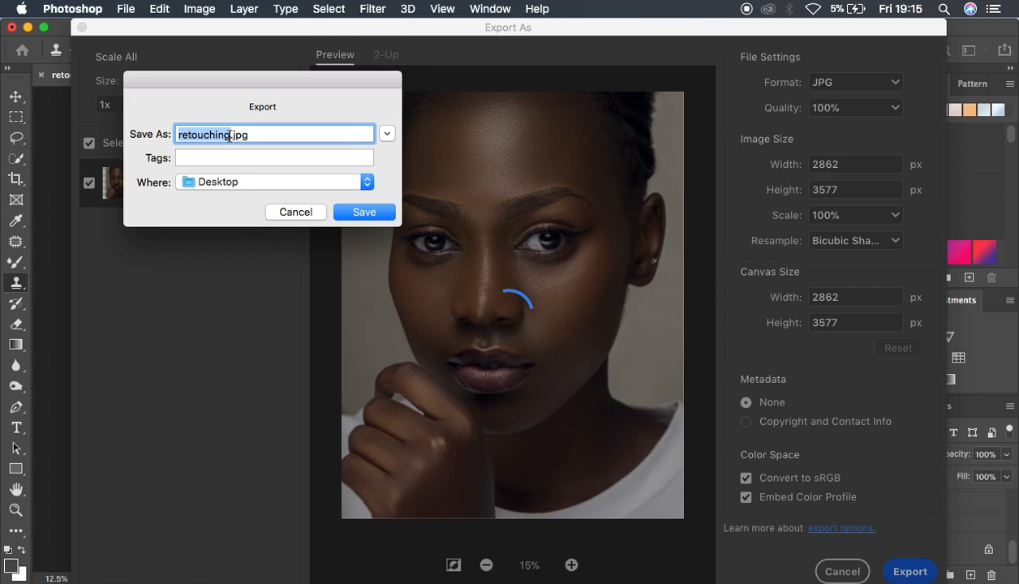
{"action": "key", "text": "BackSpace"}
{"action": "type", "text": "ronnix alph"}
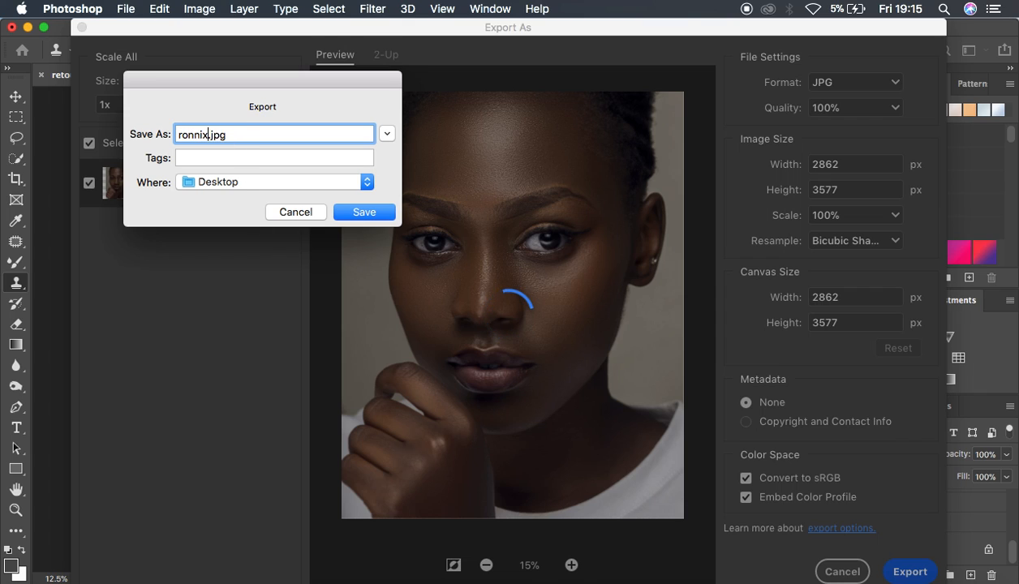
{"action": "type", "text": "a"}
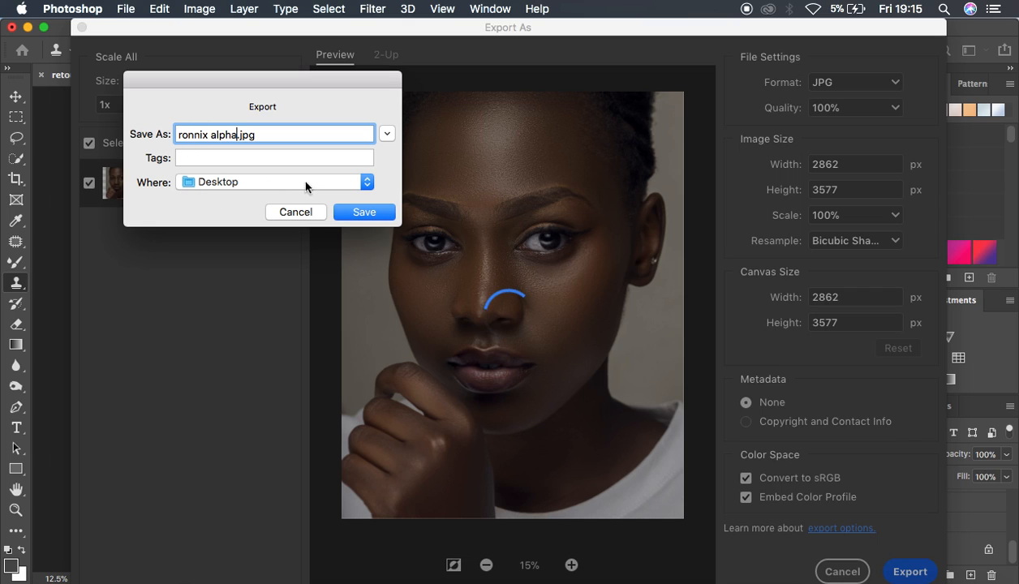
{"action": "left_click", "coordinate": [363, 212]}
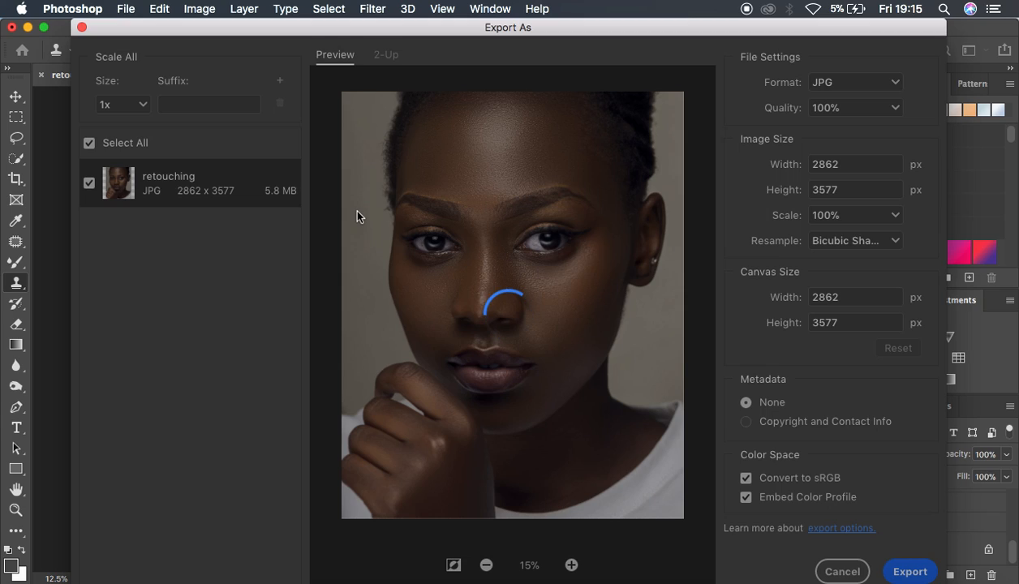